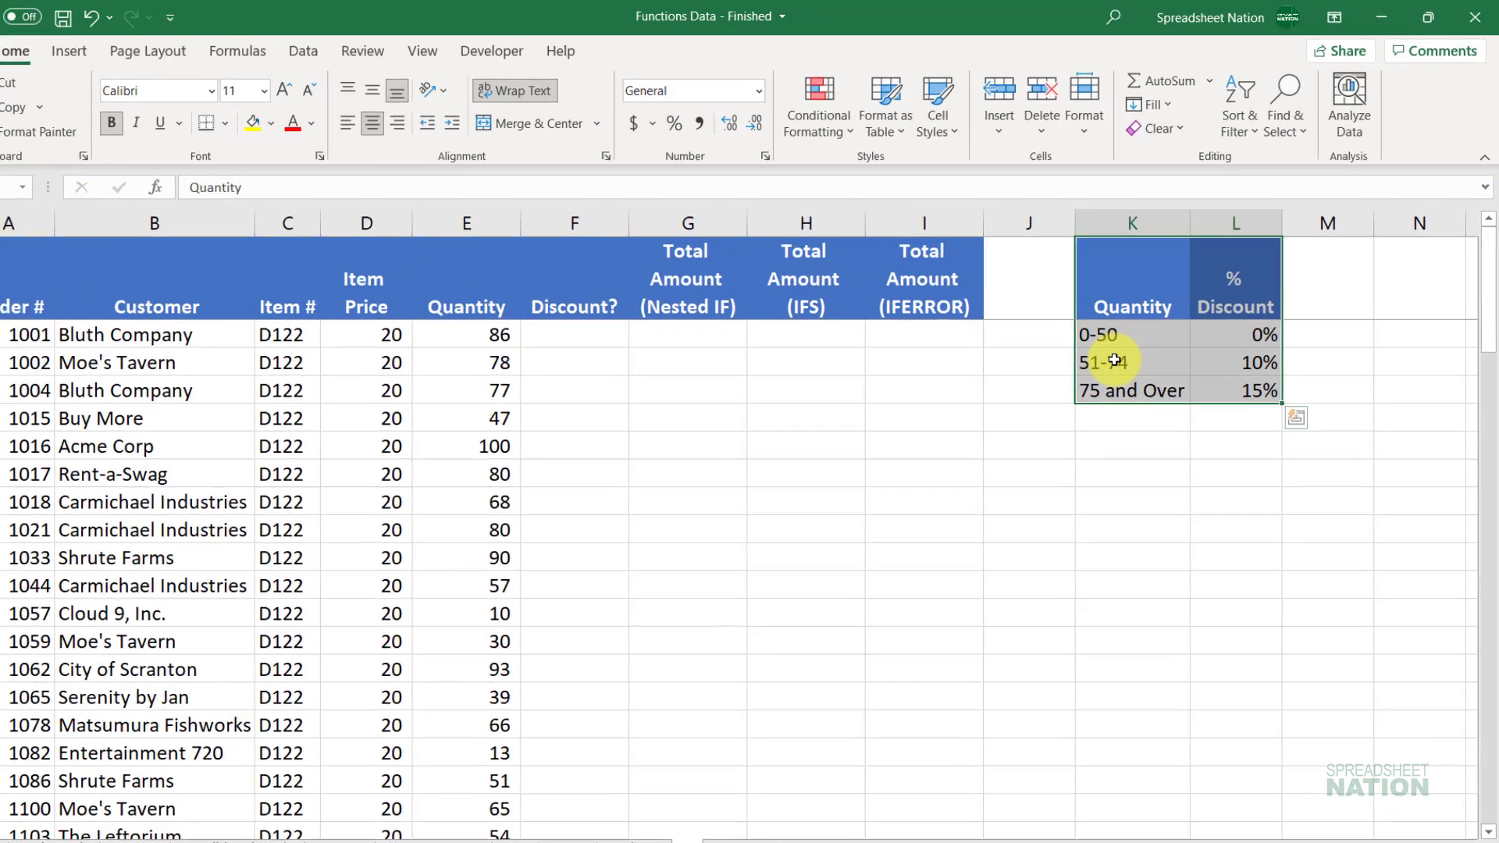
Step: Review the discount tiers: 51-74 units get 10% and 75 and Over get 15%
left_click(1133, 344)
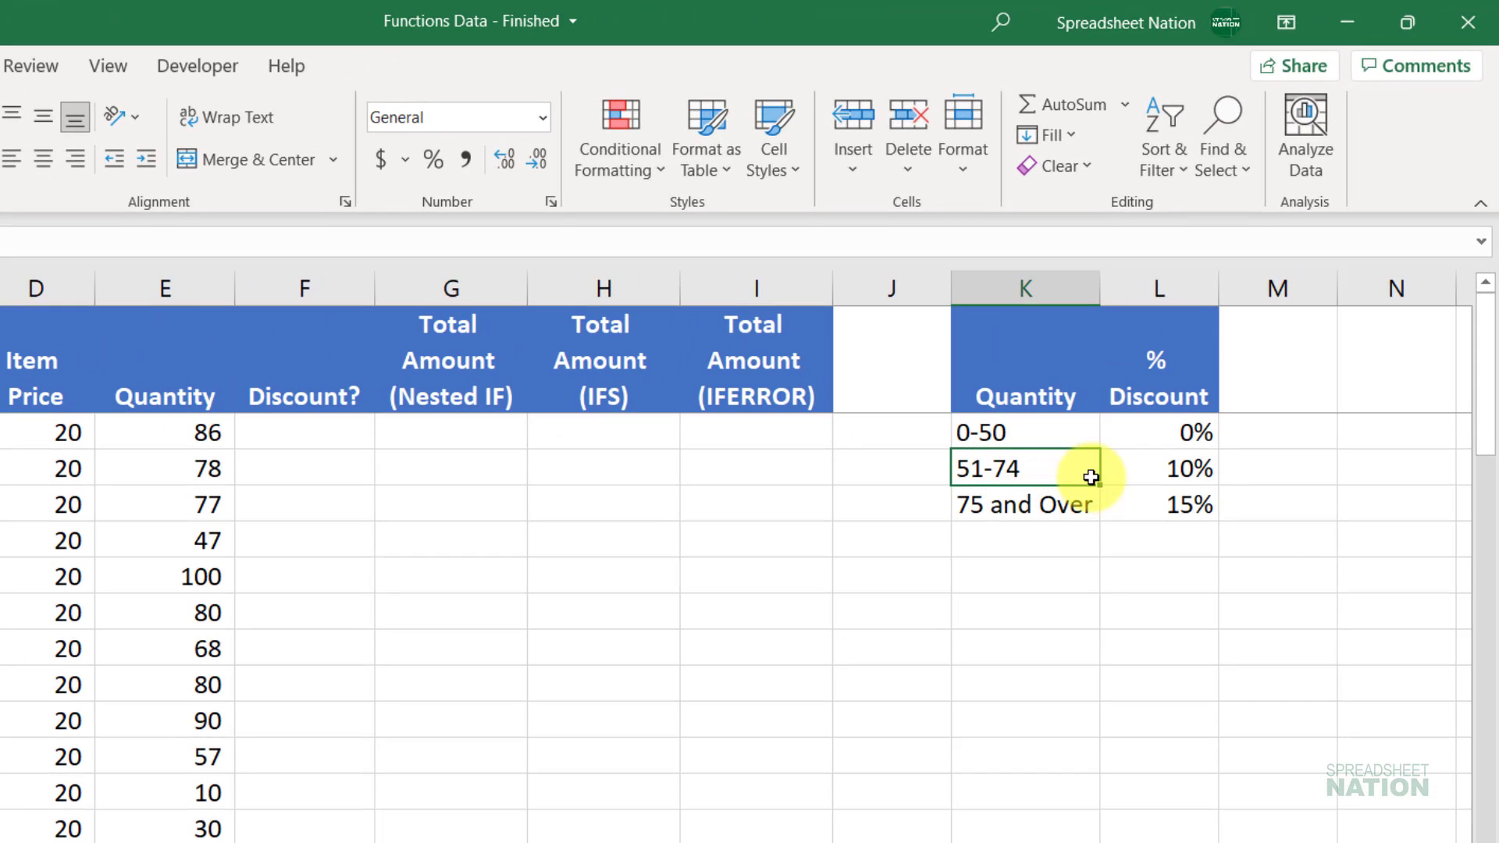
left_click(1212, 472)
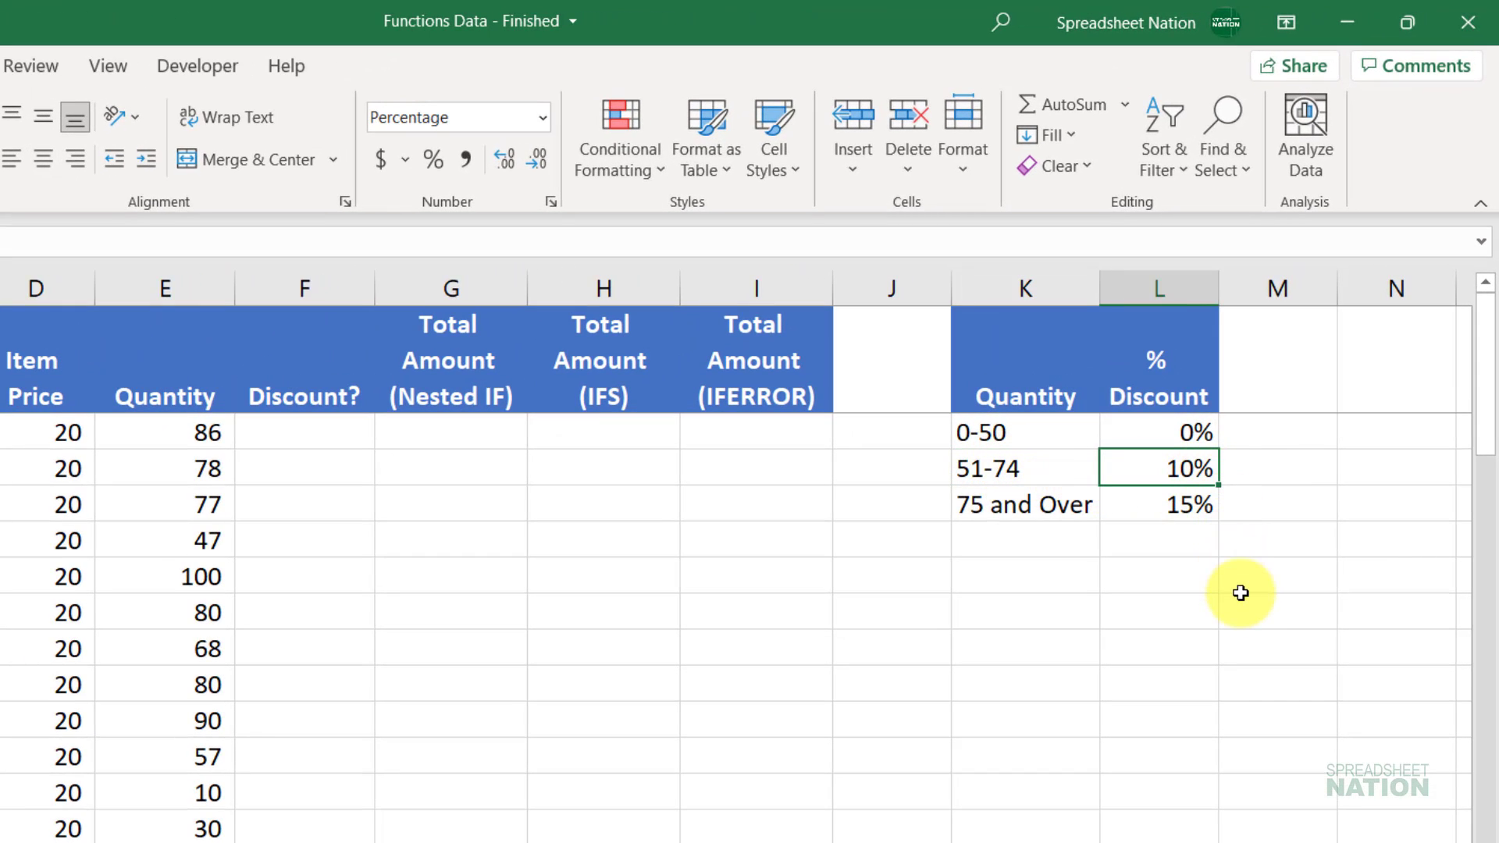
left_click(1007, 503)
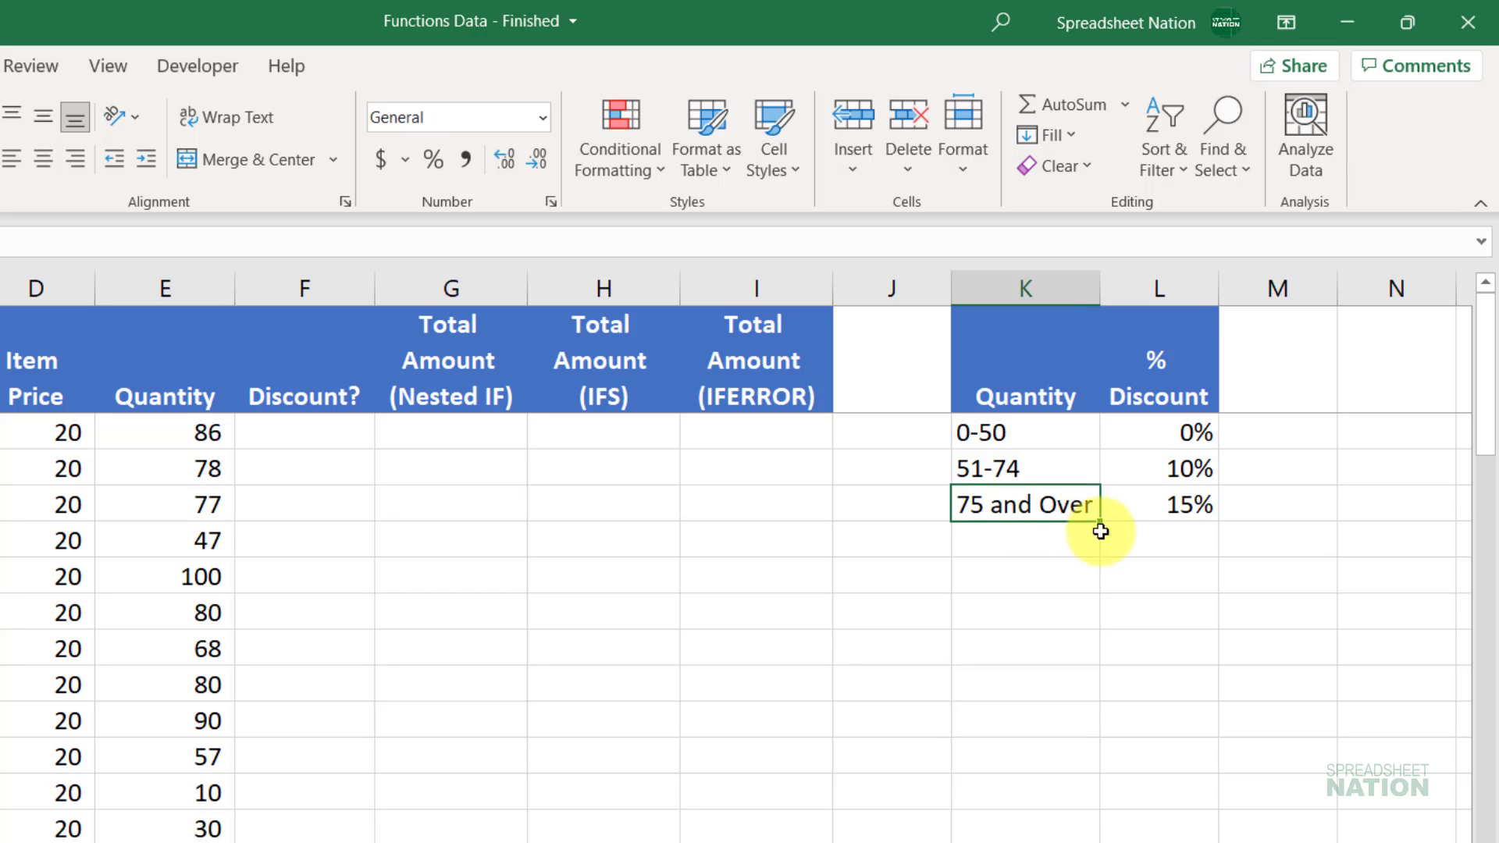
left_click(1188, 500)
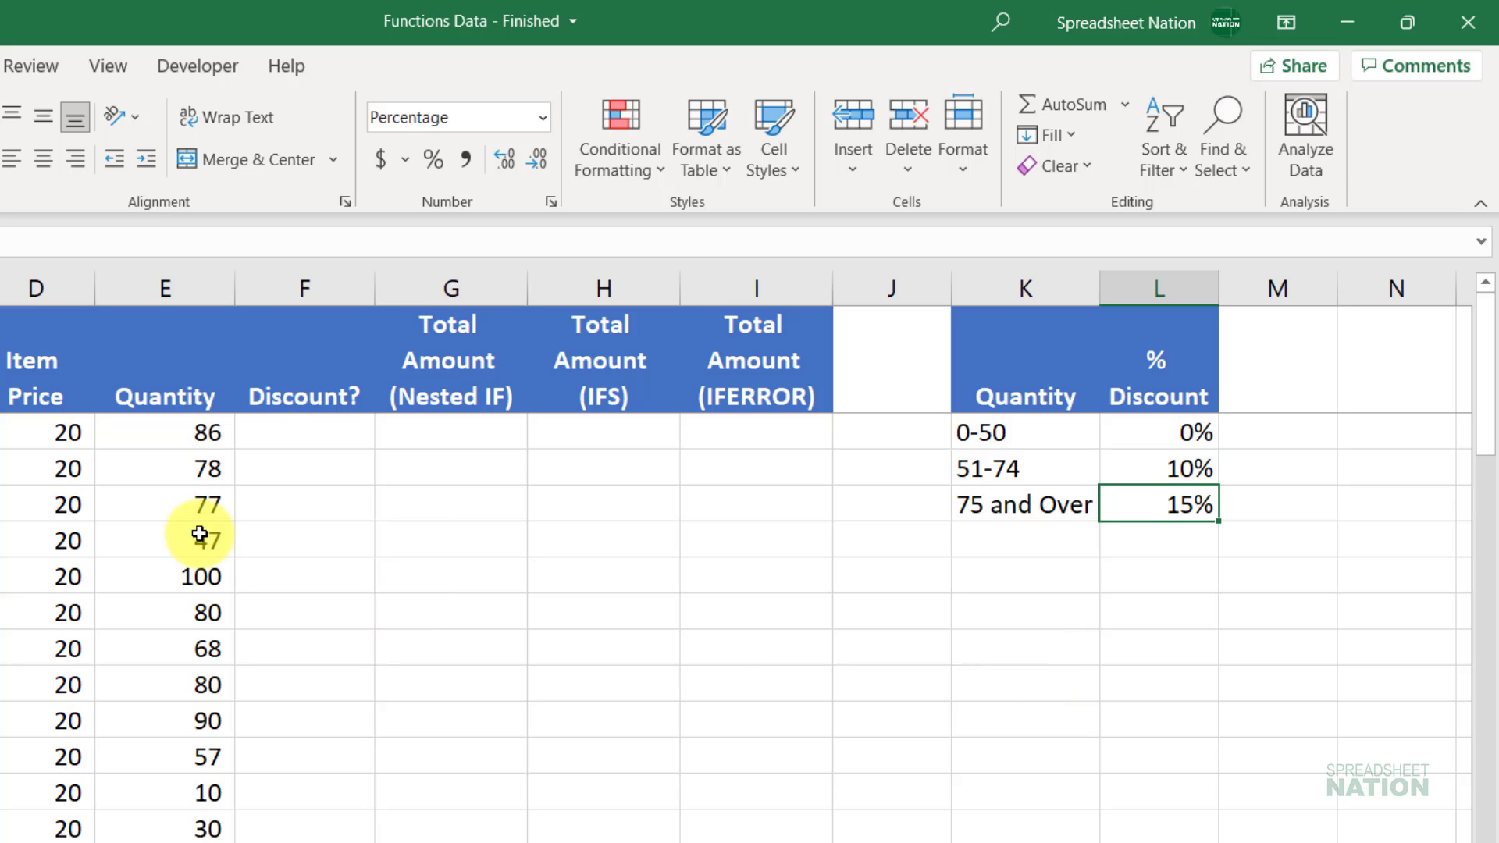
Step: Enter =IF(E2>50,"Yes","No") in F2, which returns Yes for quantity 86
left_click(308, 416)
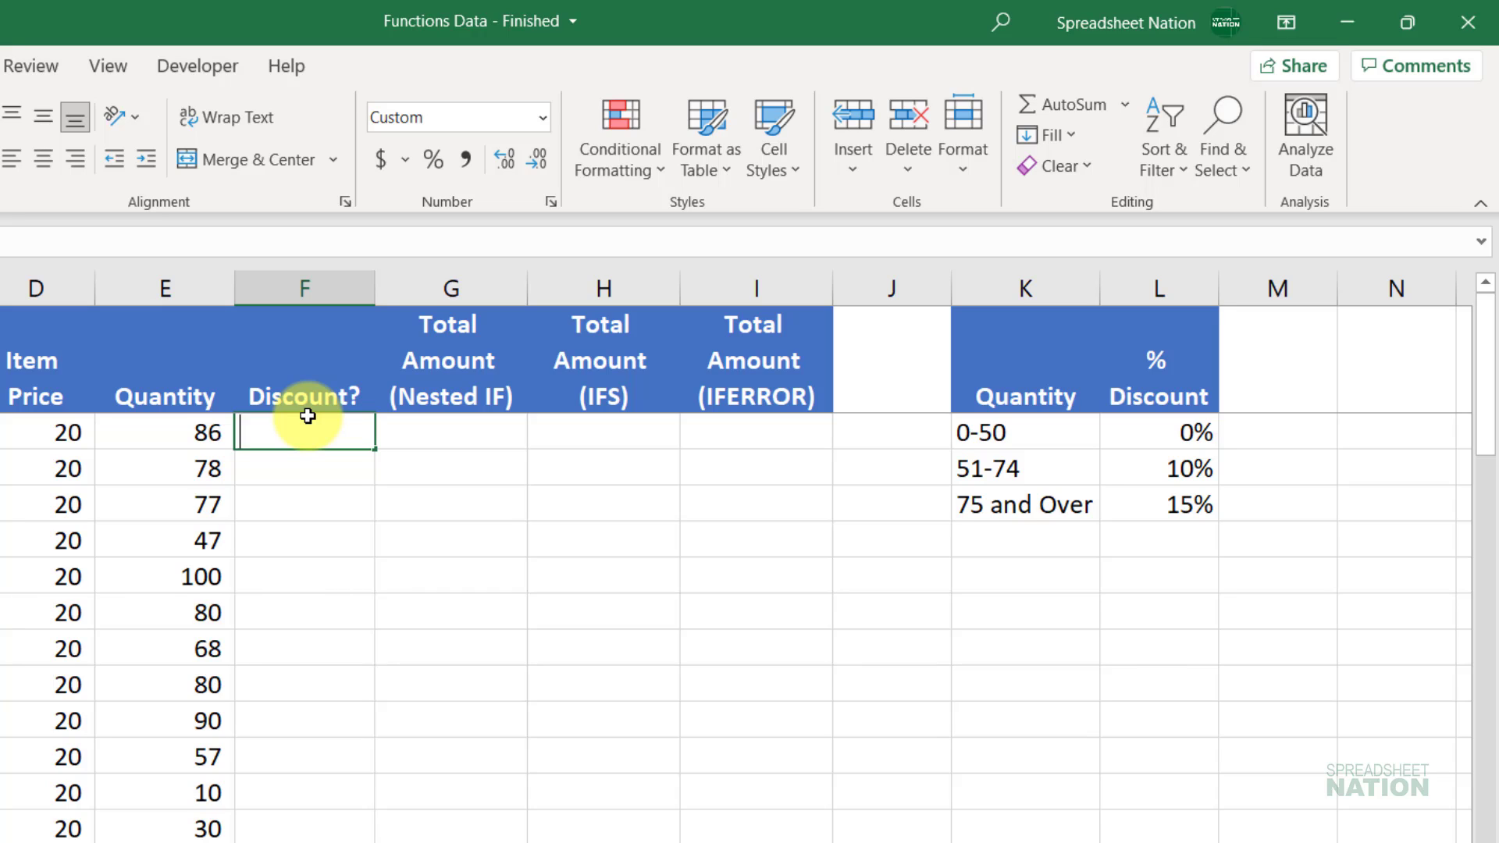
type("=IF(")
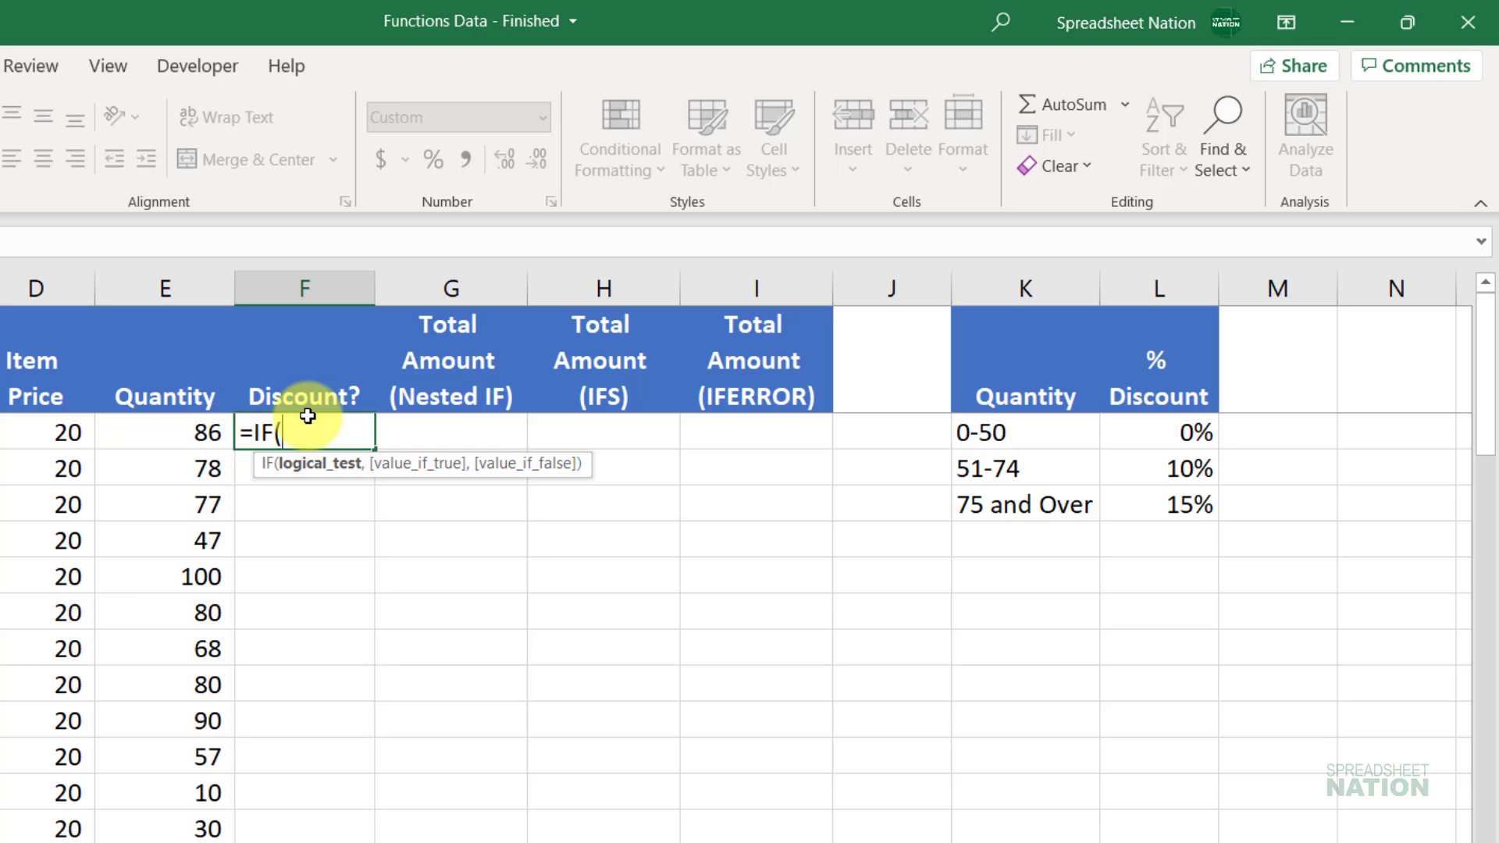
left_click(140, 429)
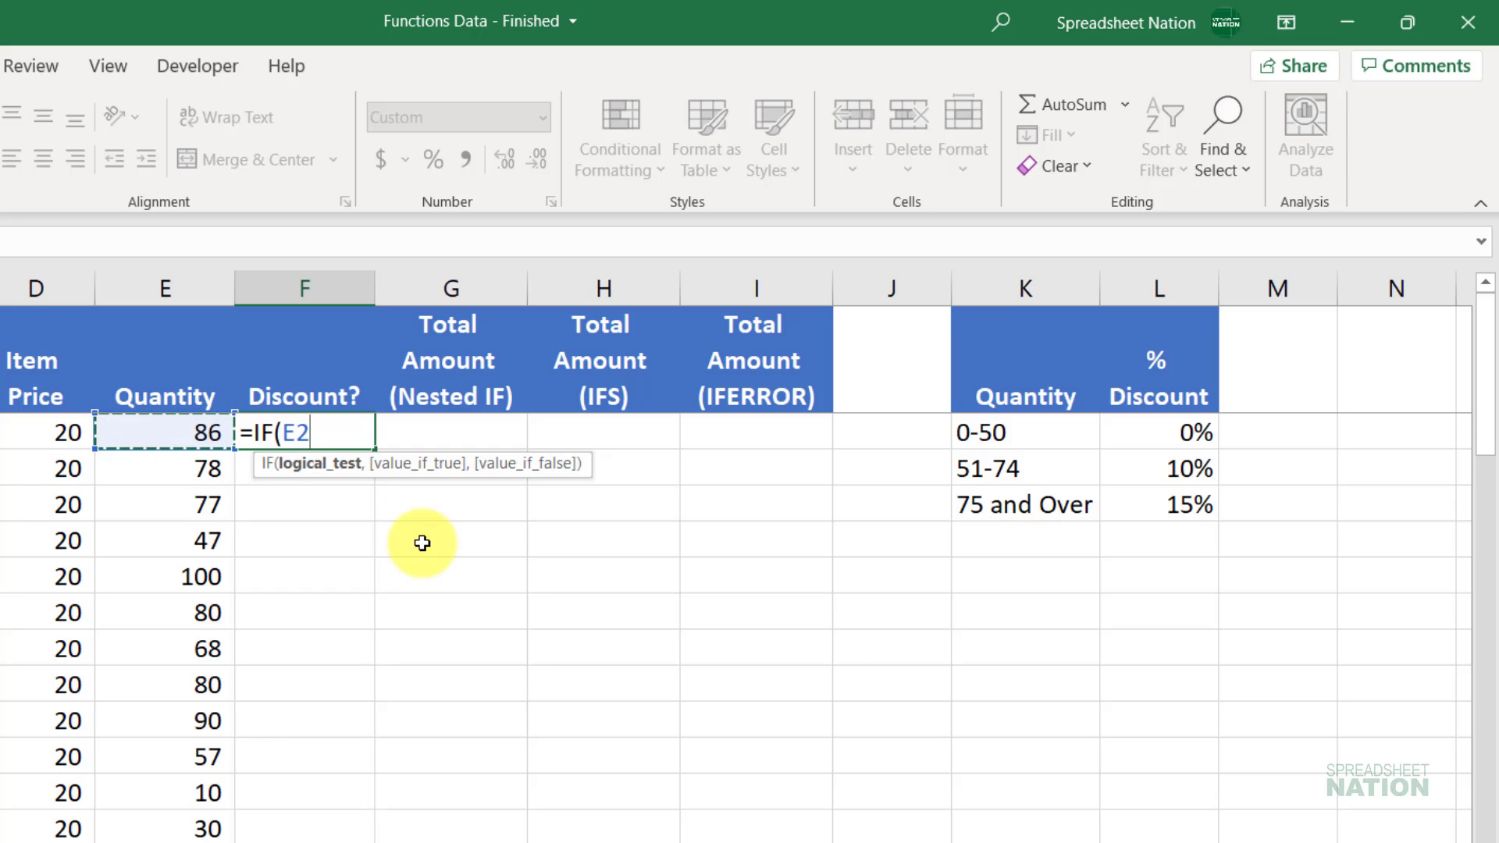
type(">50")
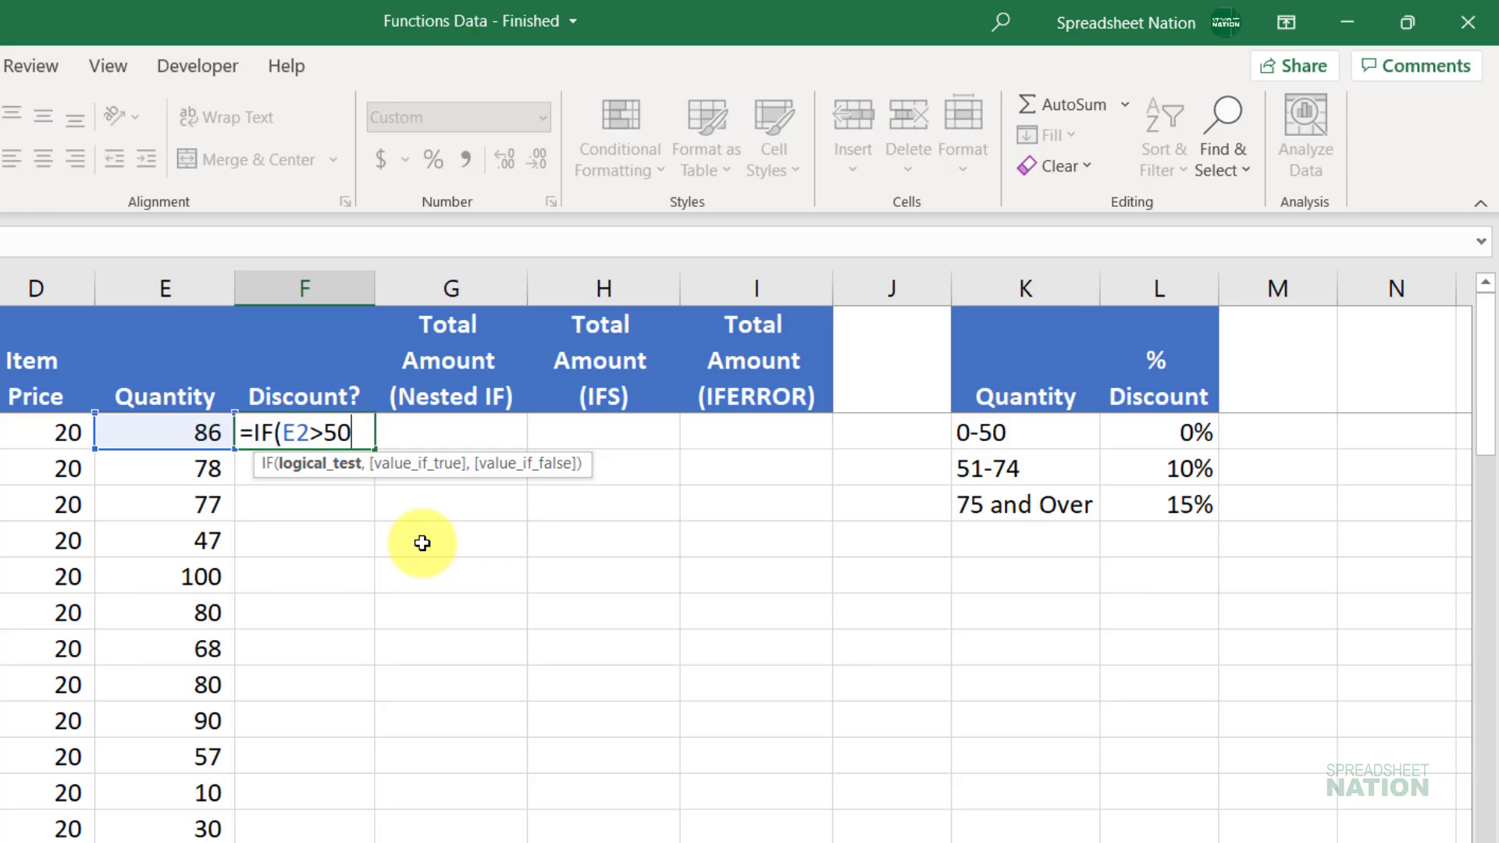
type(",")
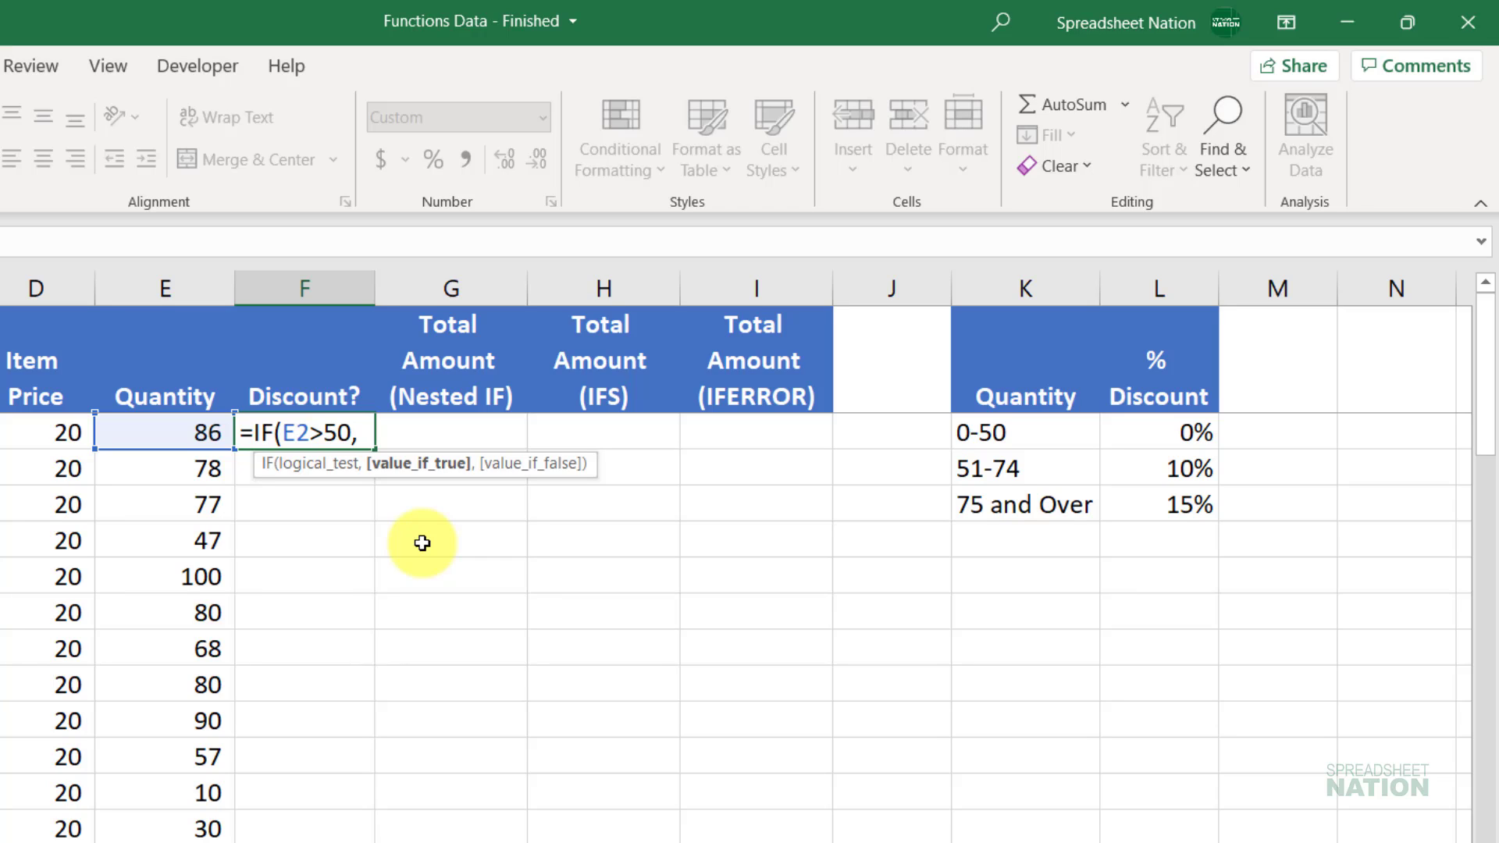
type("\"Yes\",")
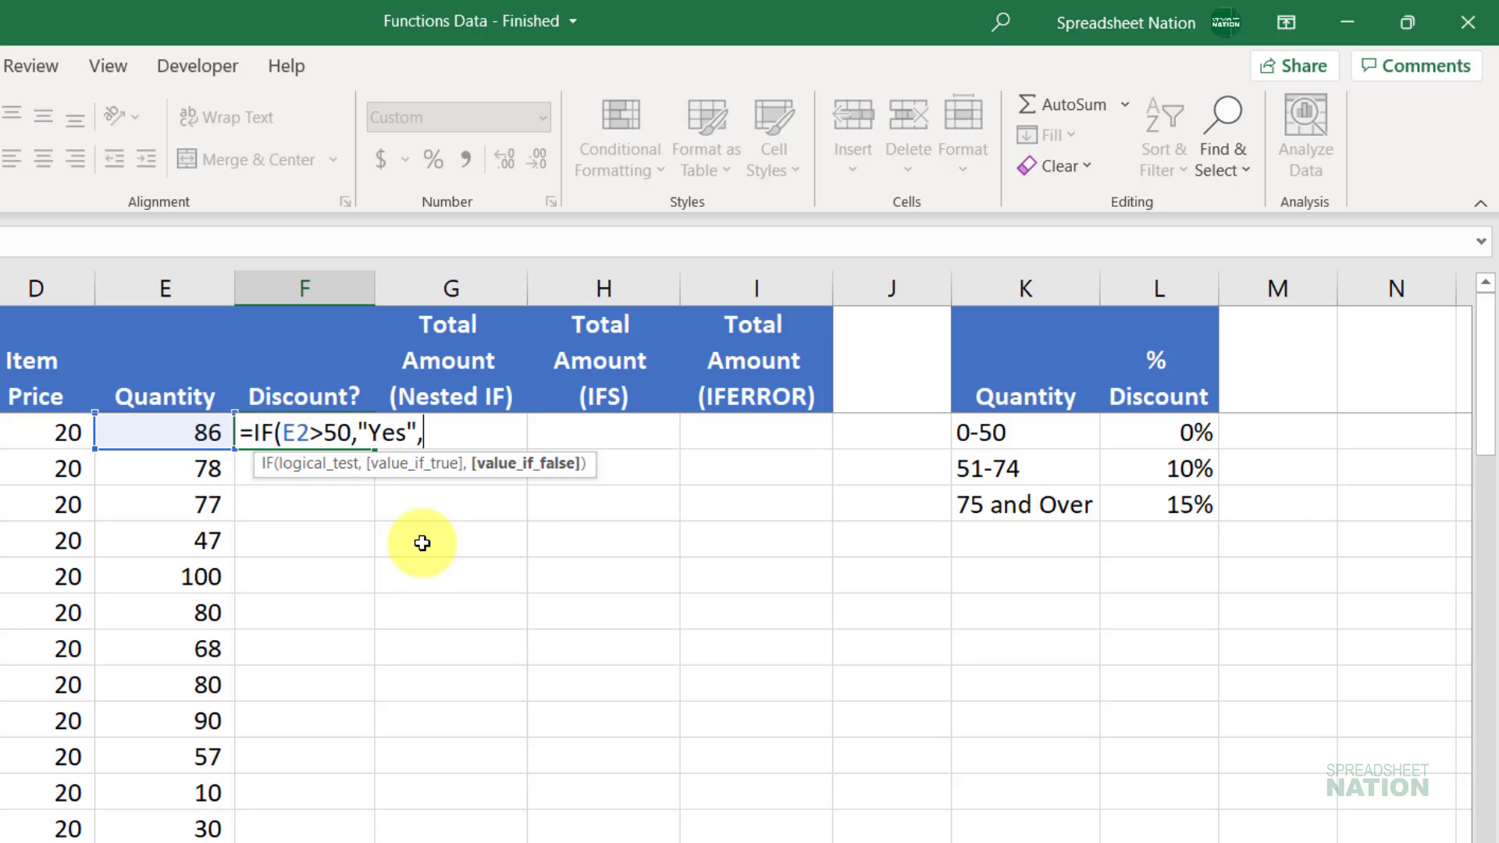
type("\"No\")")
key("Return")
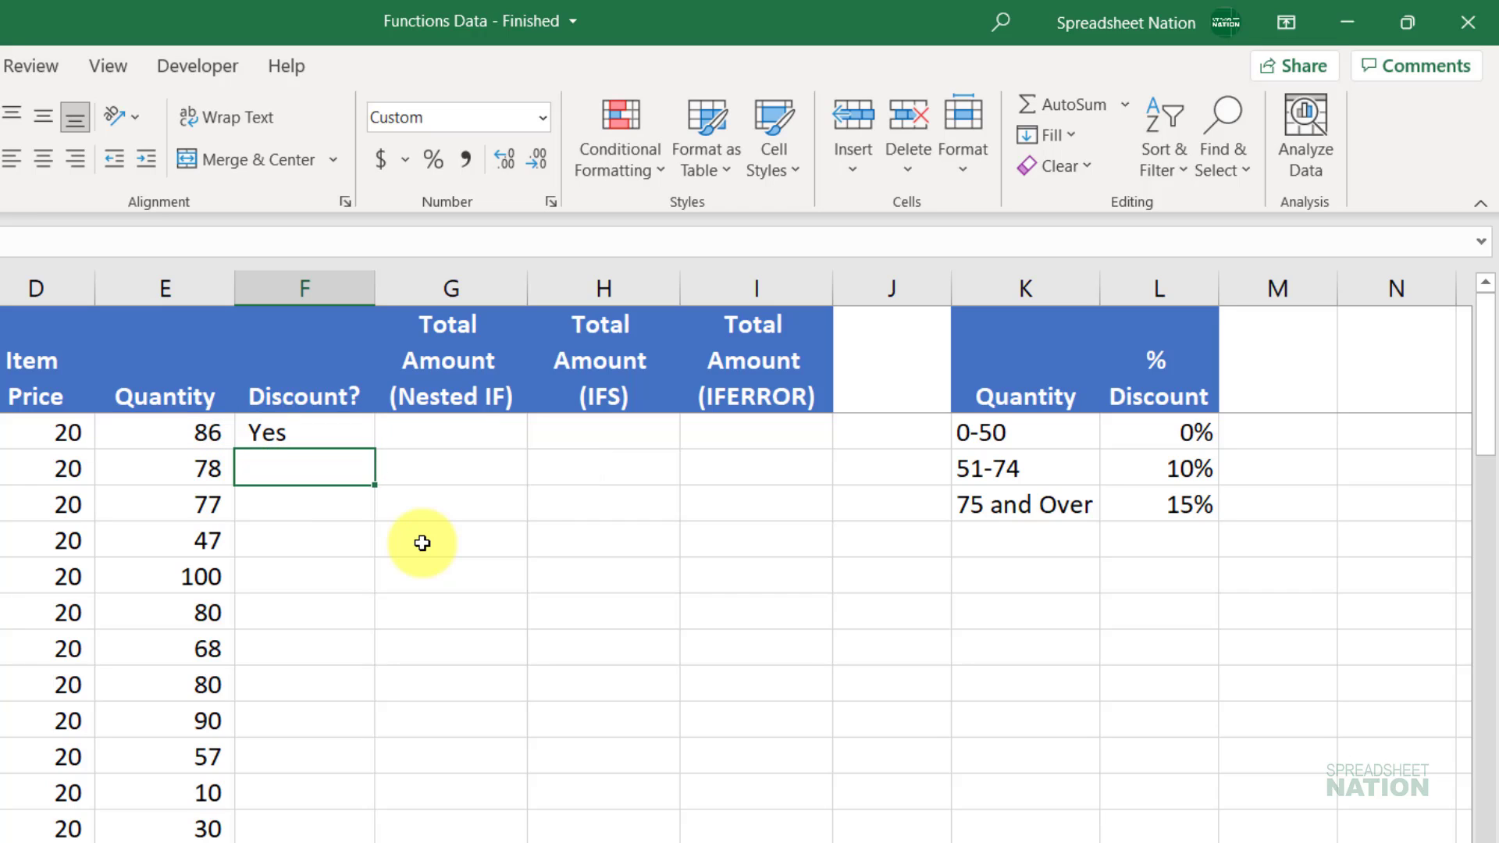
left_click(336, 434)
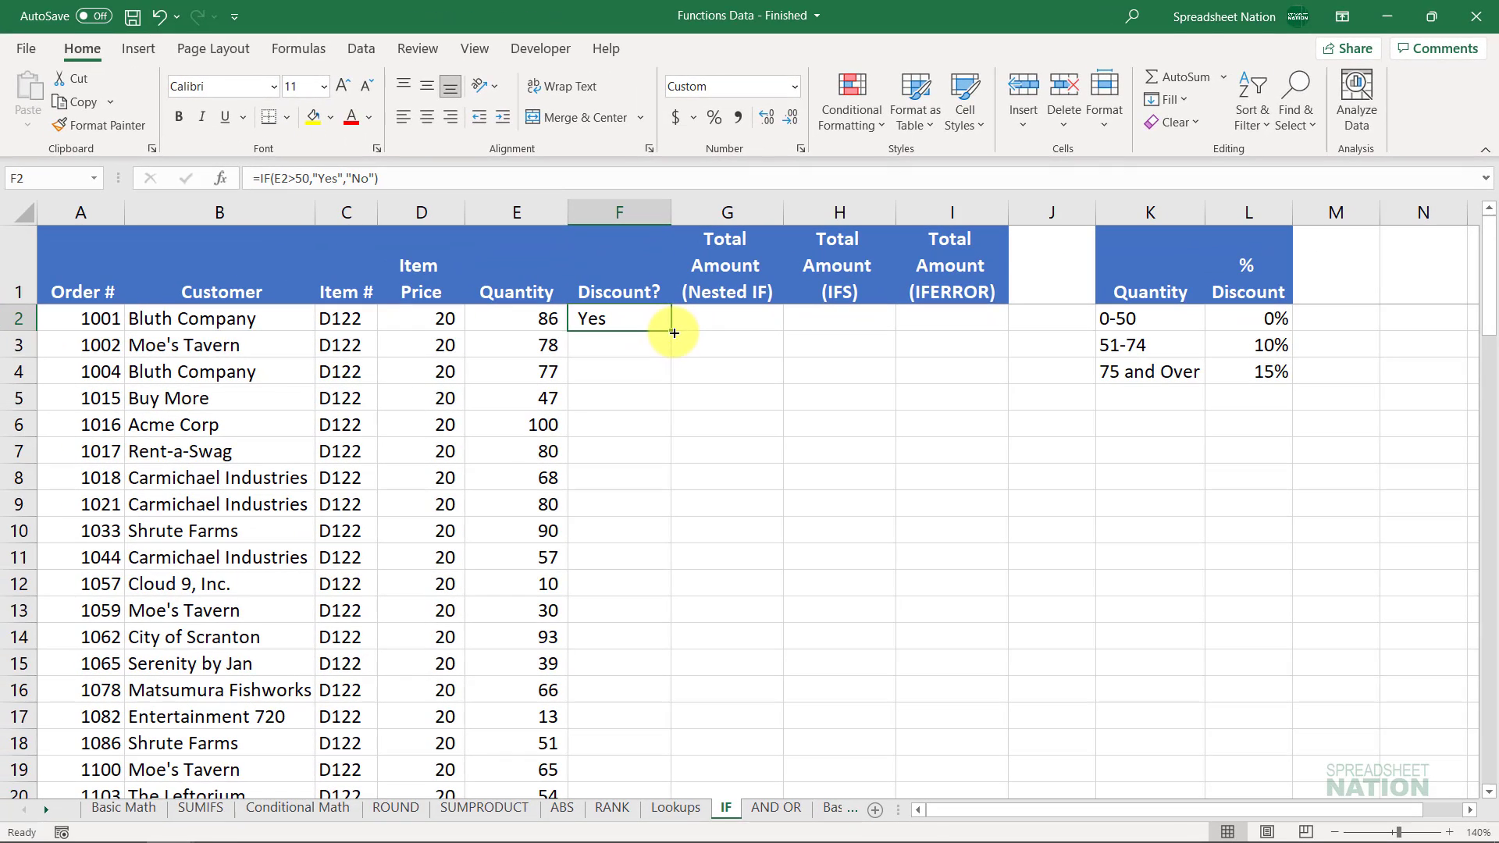
Step: Copy F2's Yes/No formula down the Discount? column and confirm F5 shows No for quantity 47
double_click(380, 445)
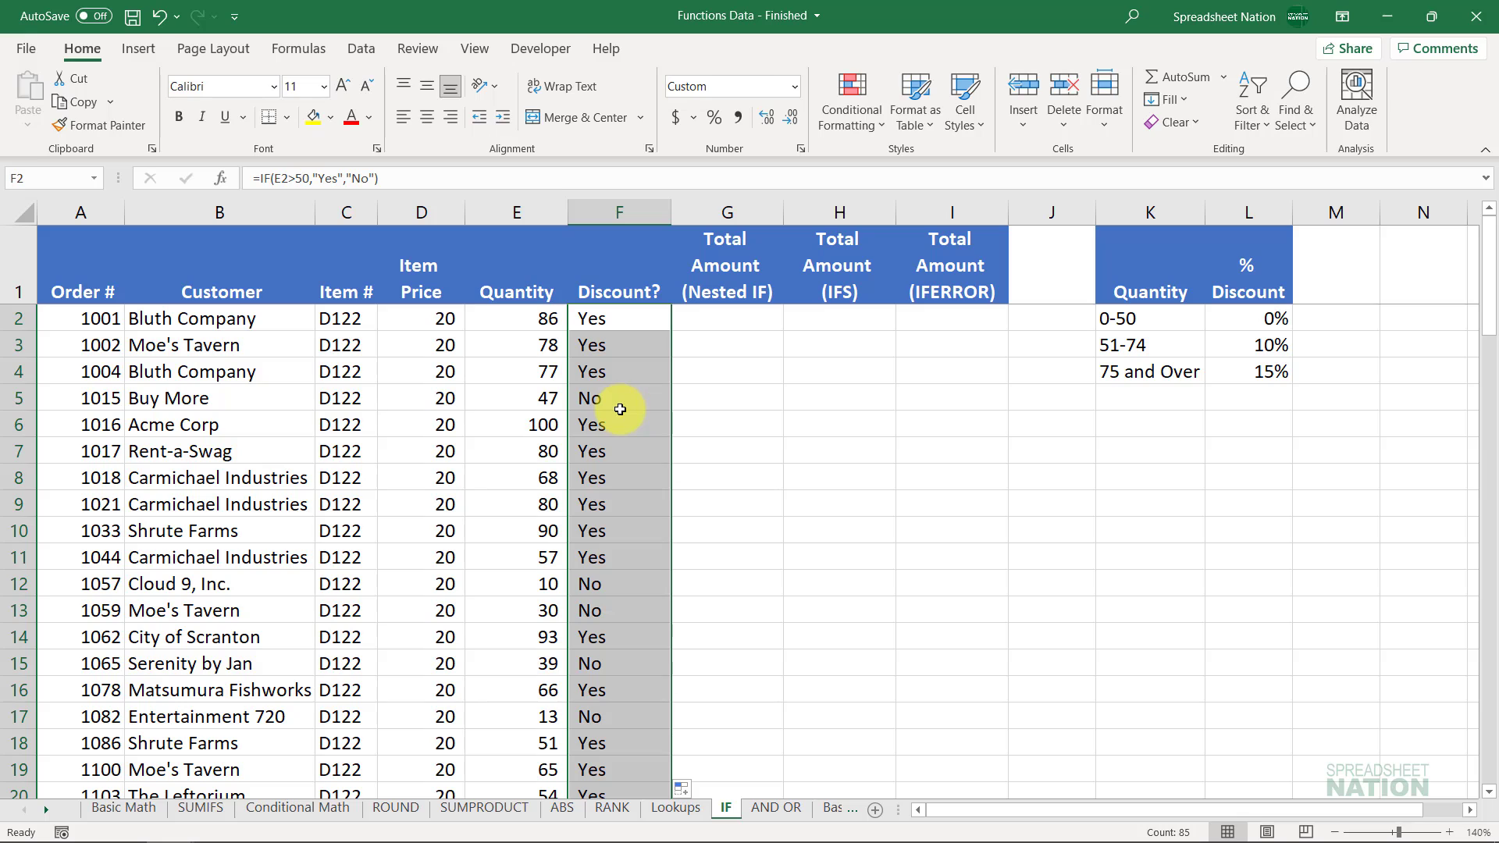
left_click(547, 402)
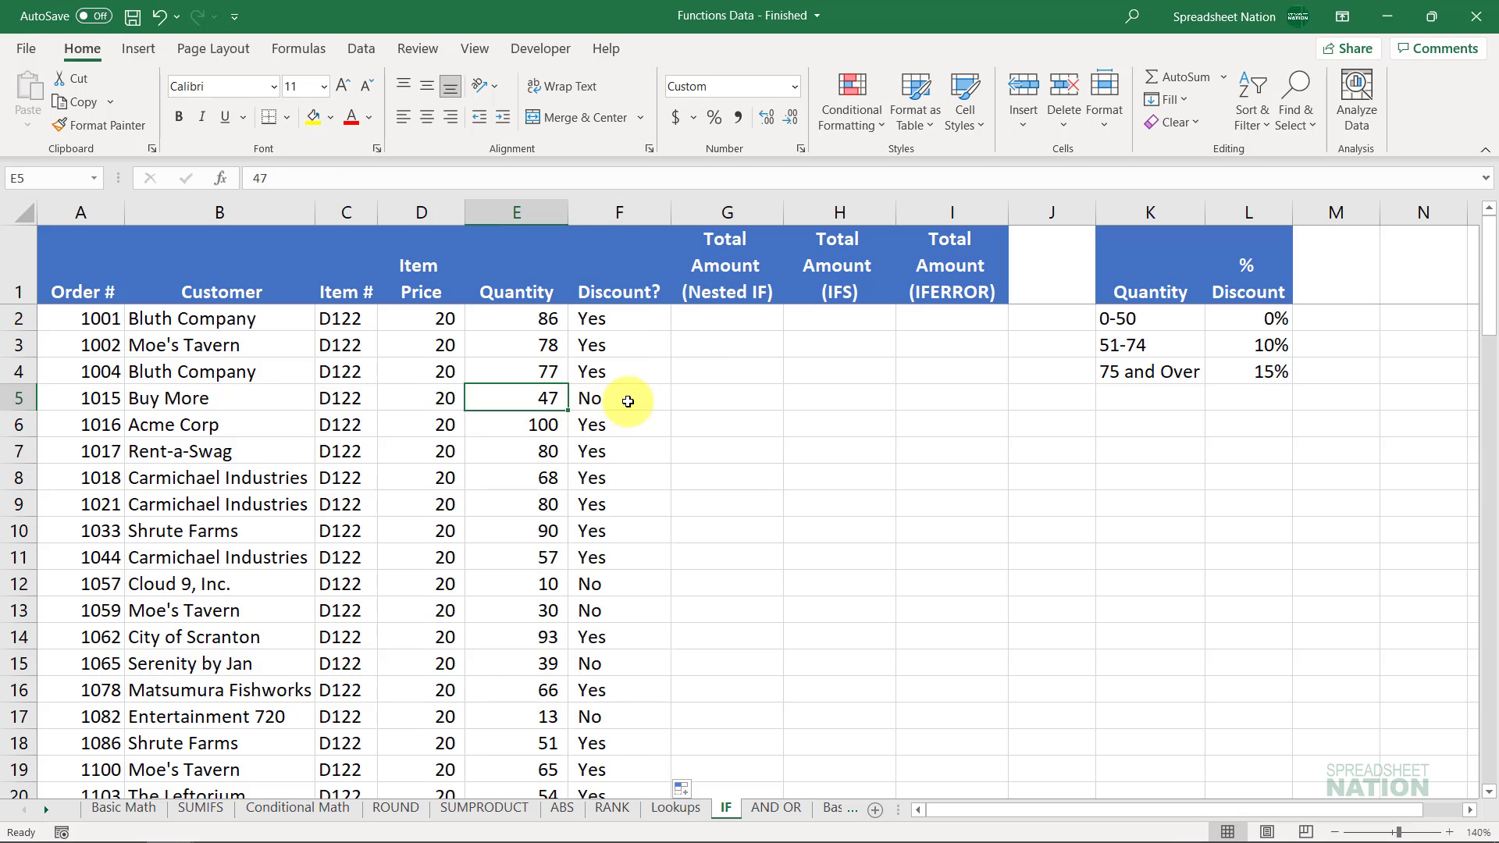
left_click(628, 401)
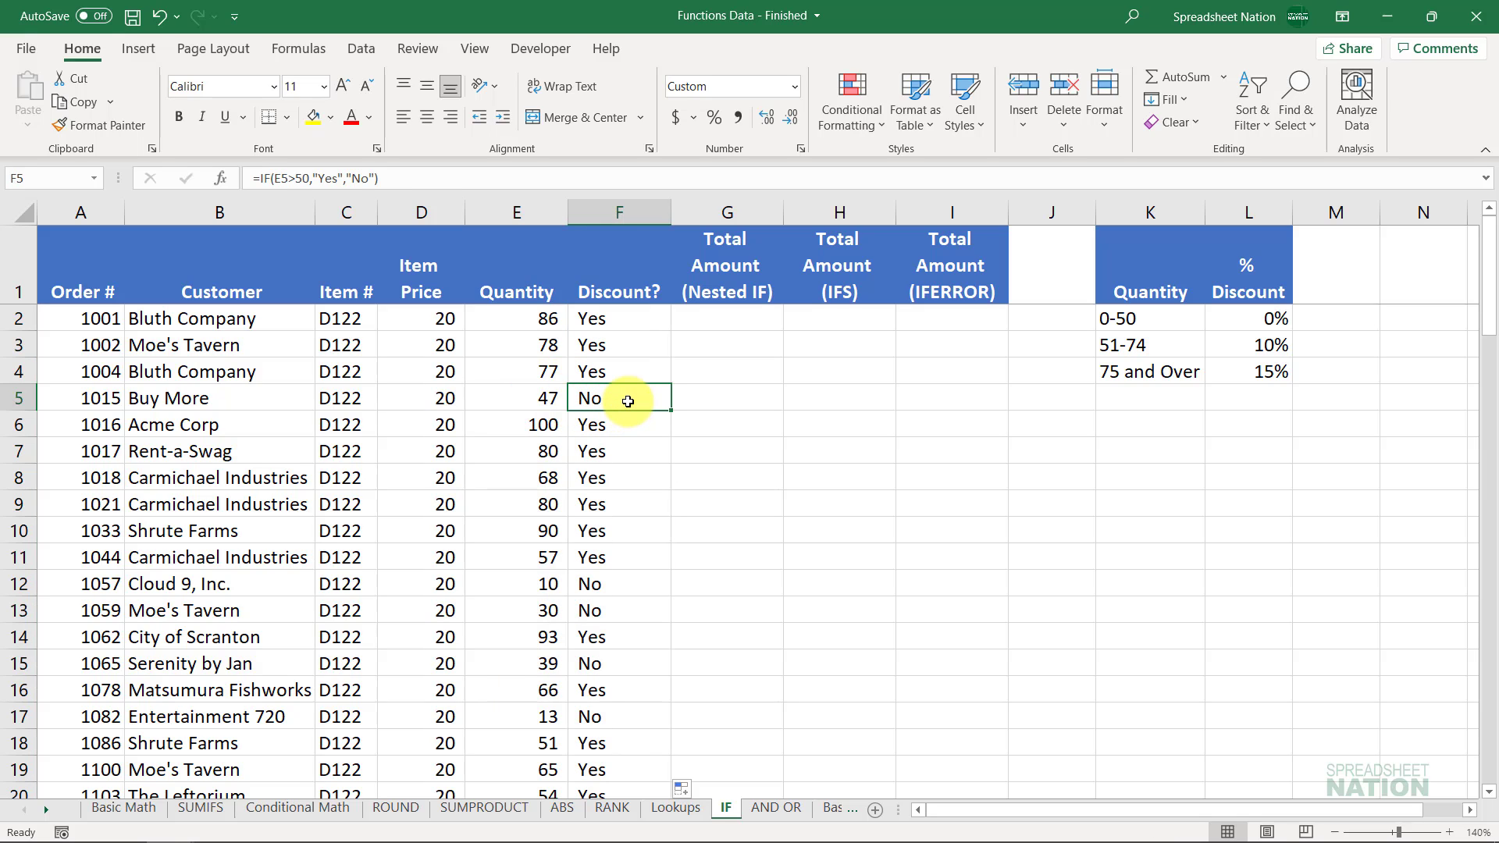
double_click(627, 401)
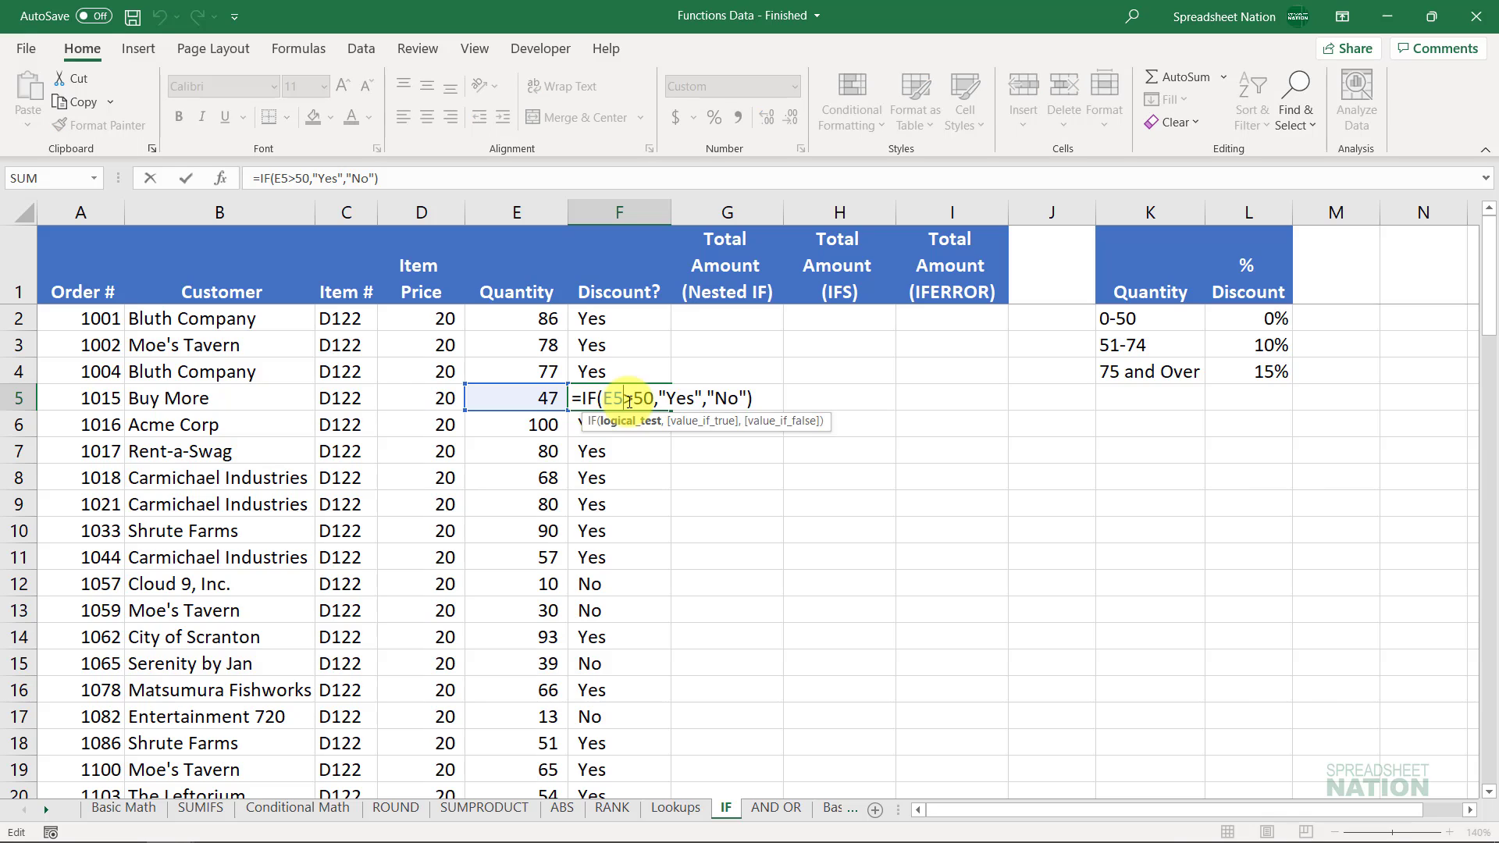
key("Return")
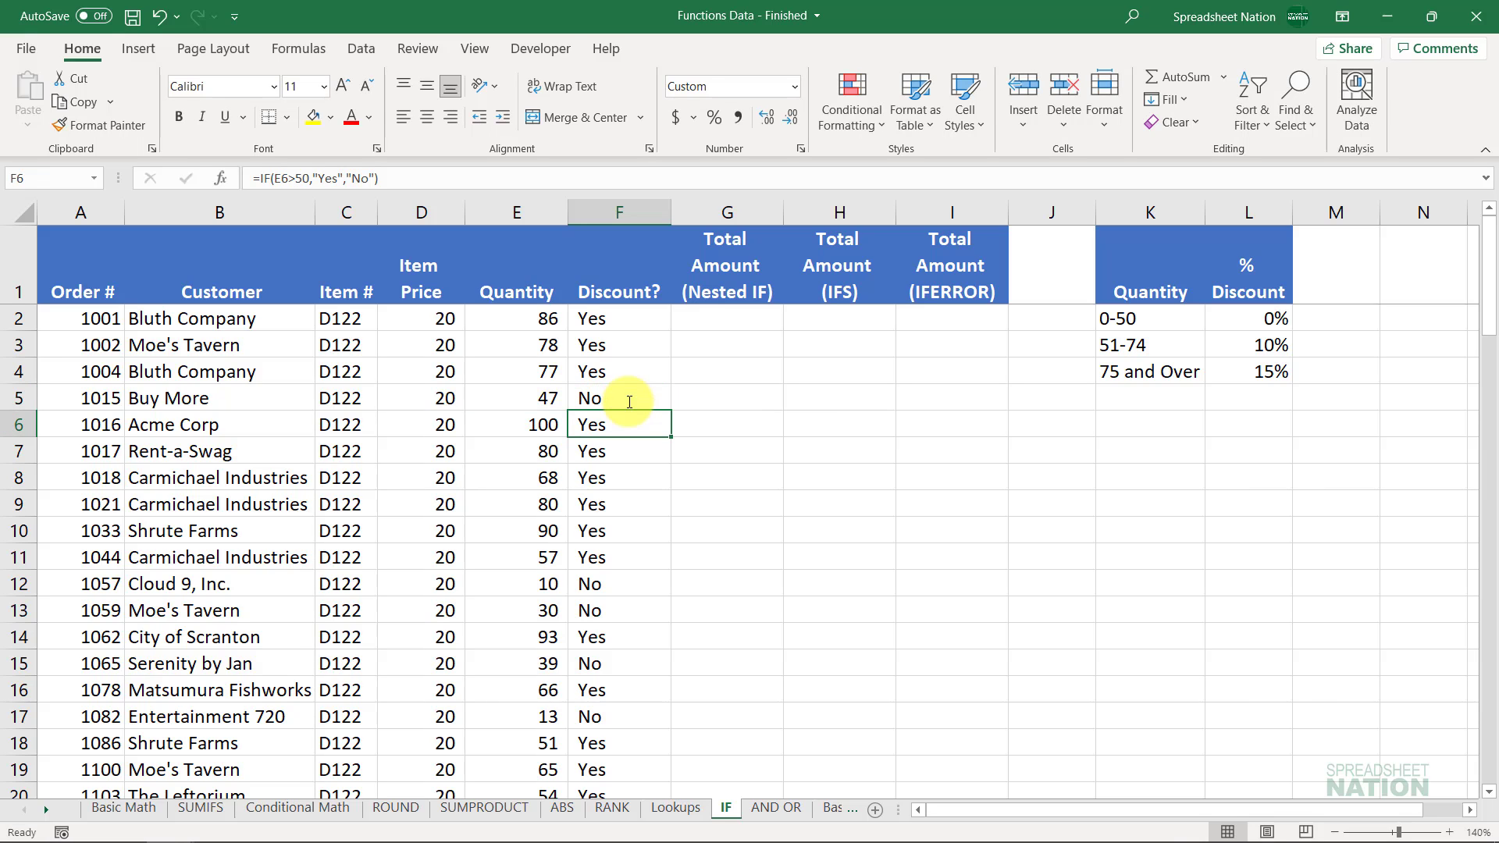
key("Up")
key("Up")
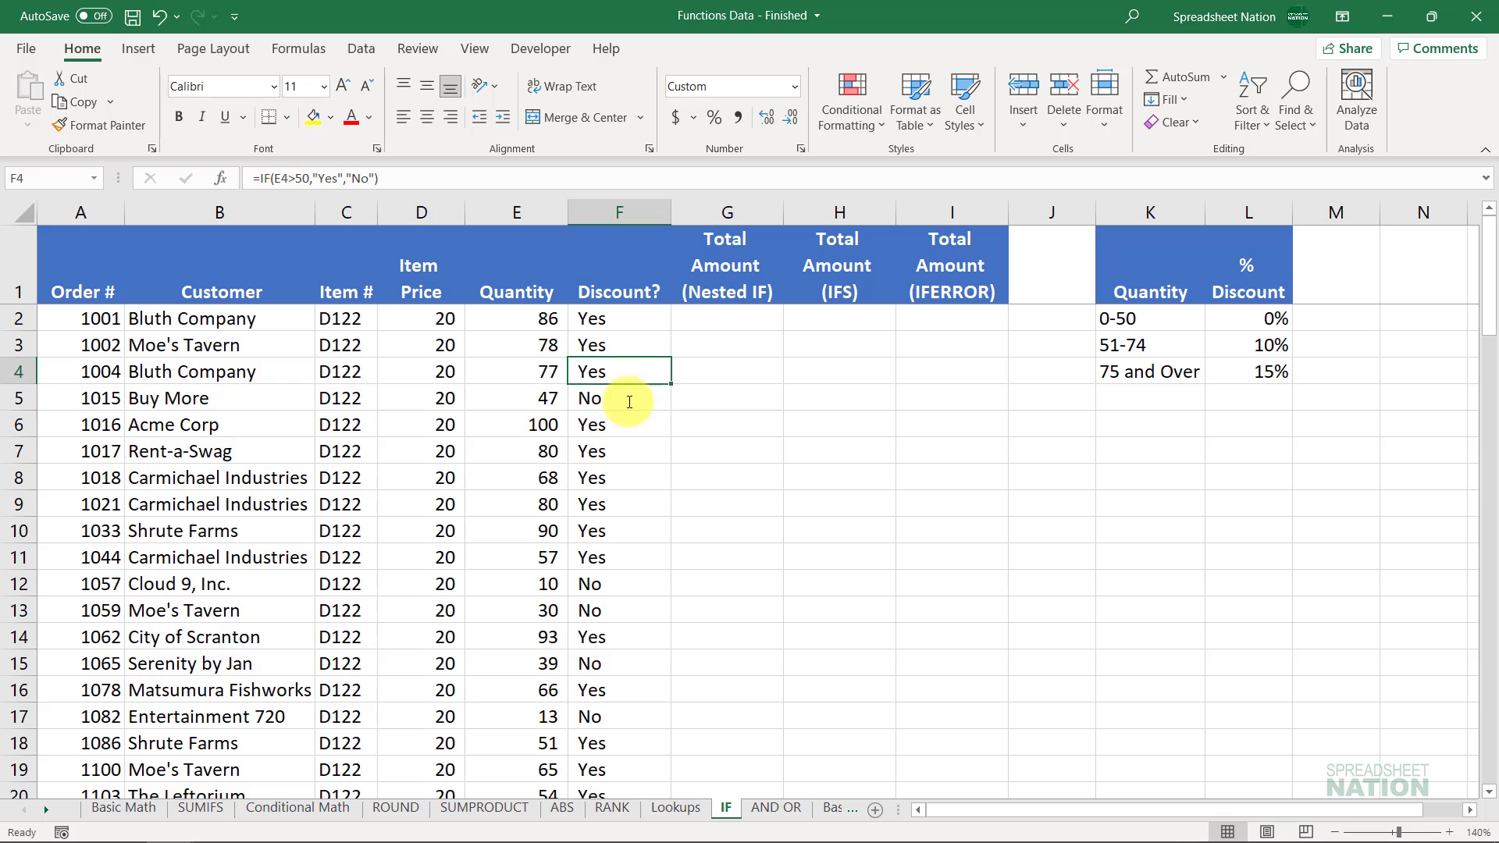
key("Up")
key("Up")
key("Up")
key("Down")
key("Right")
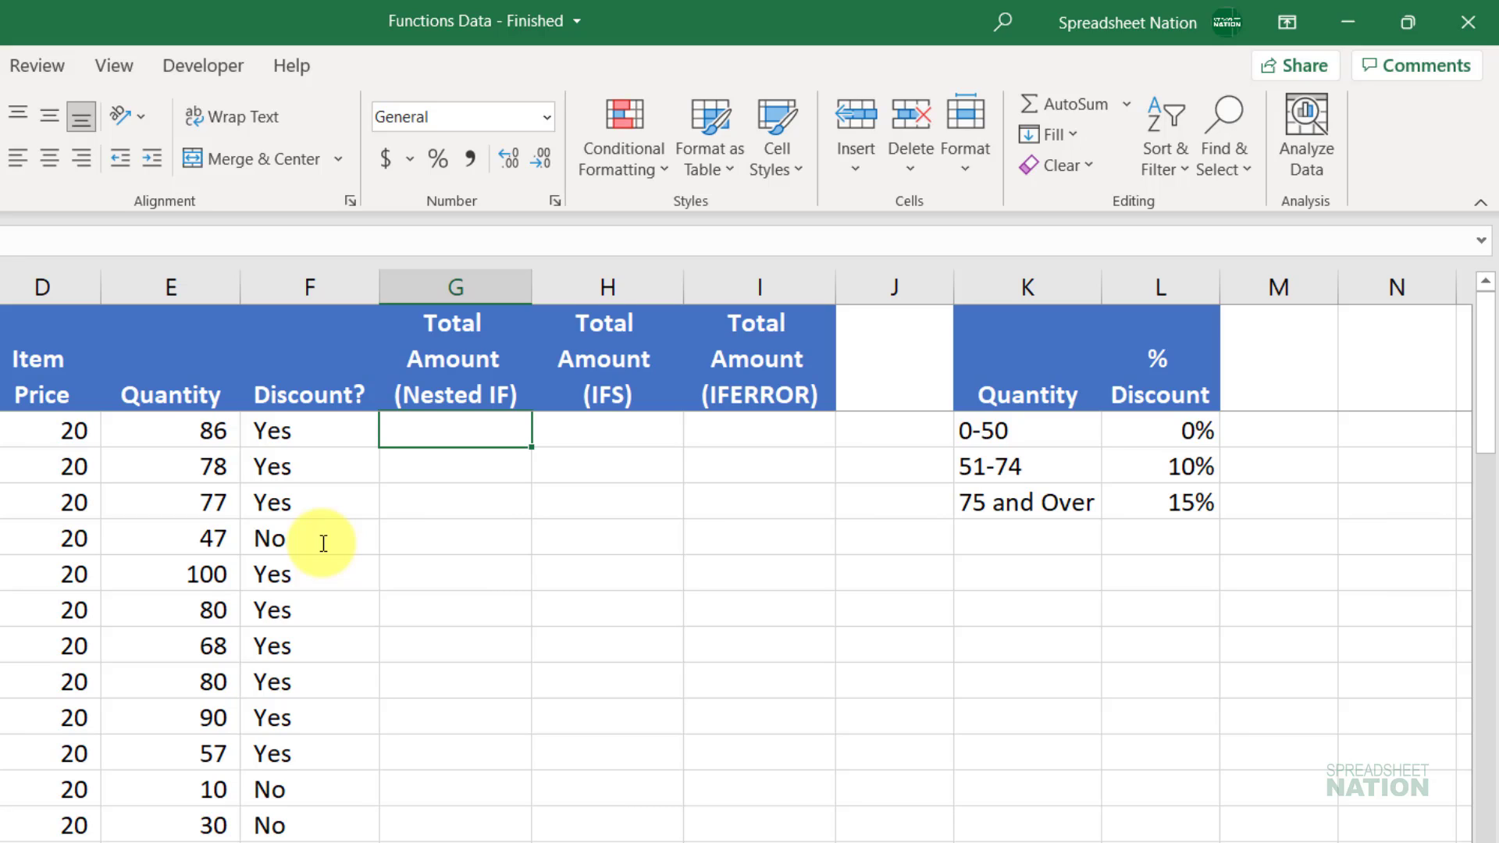
Step: Enter =IF(E2>=75,D2*E2*.85) in G2 to get the 15% discounted total of 1462
type("=")
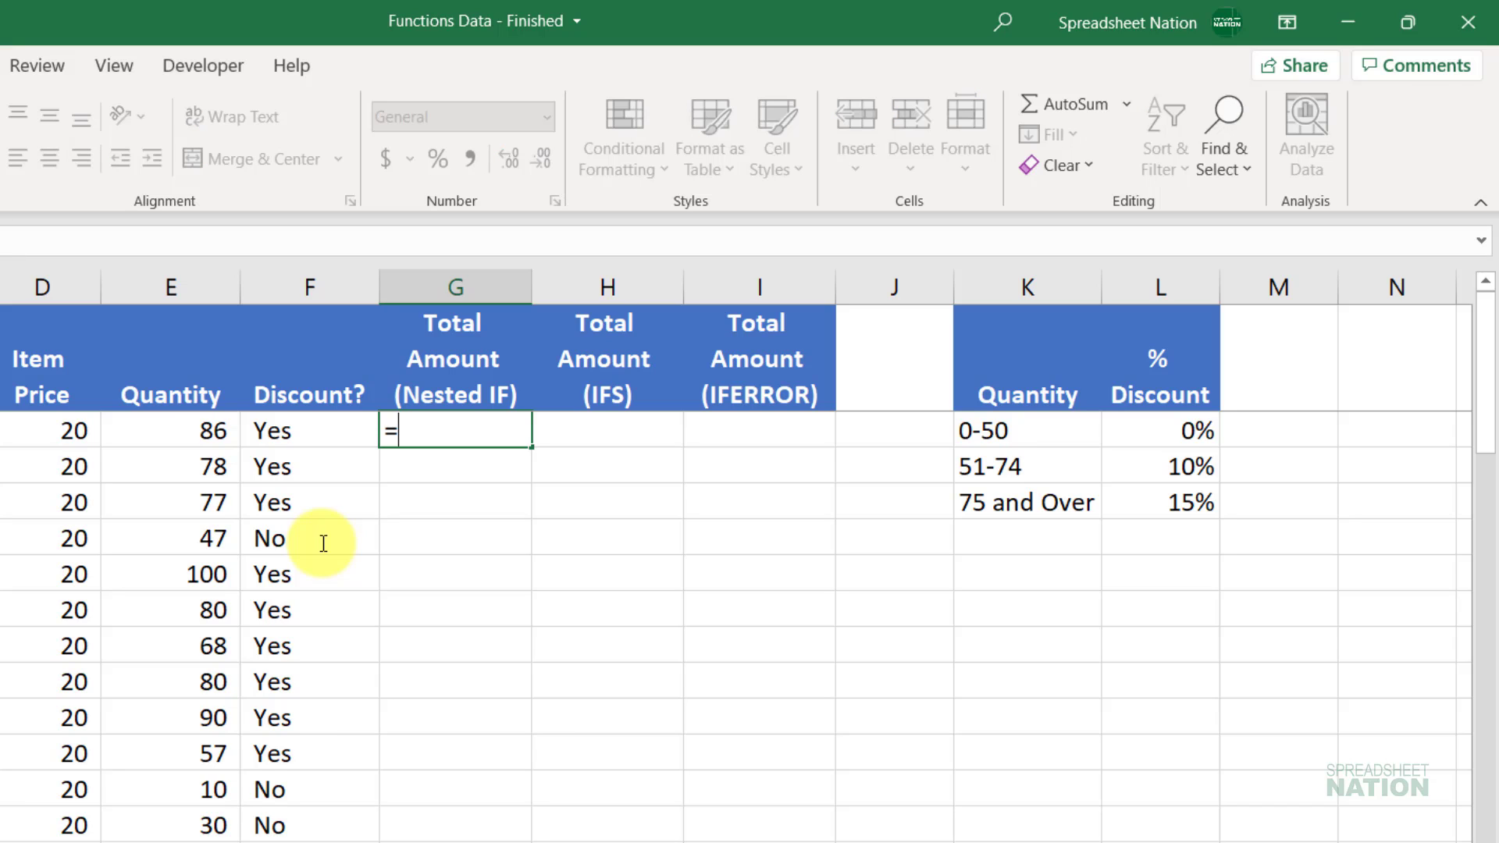
type("IF(")
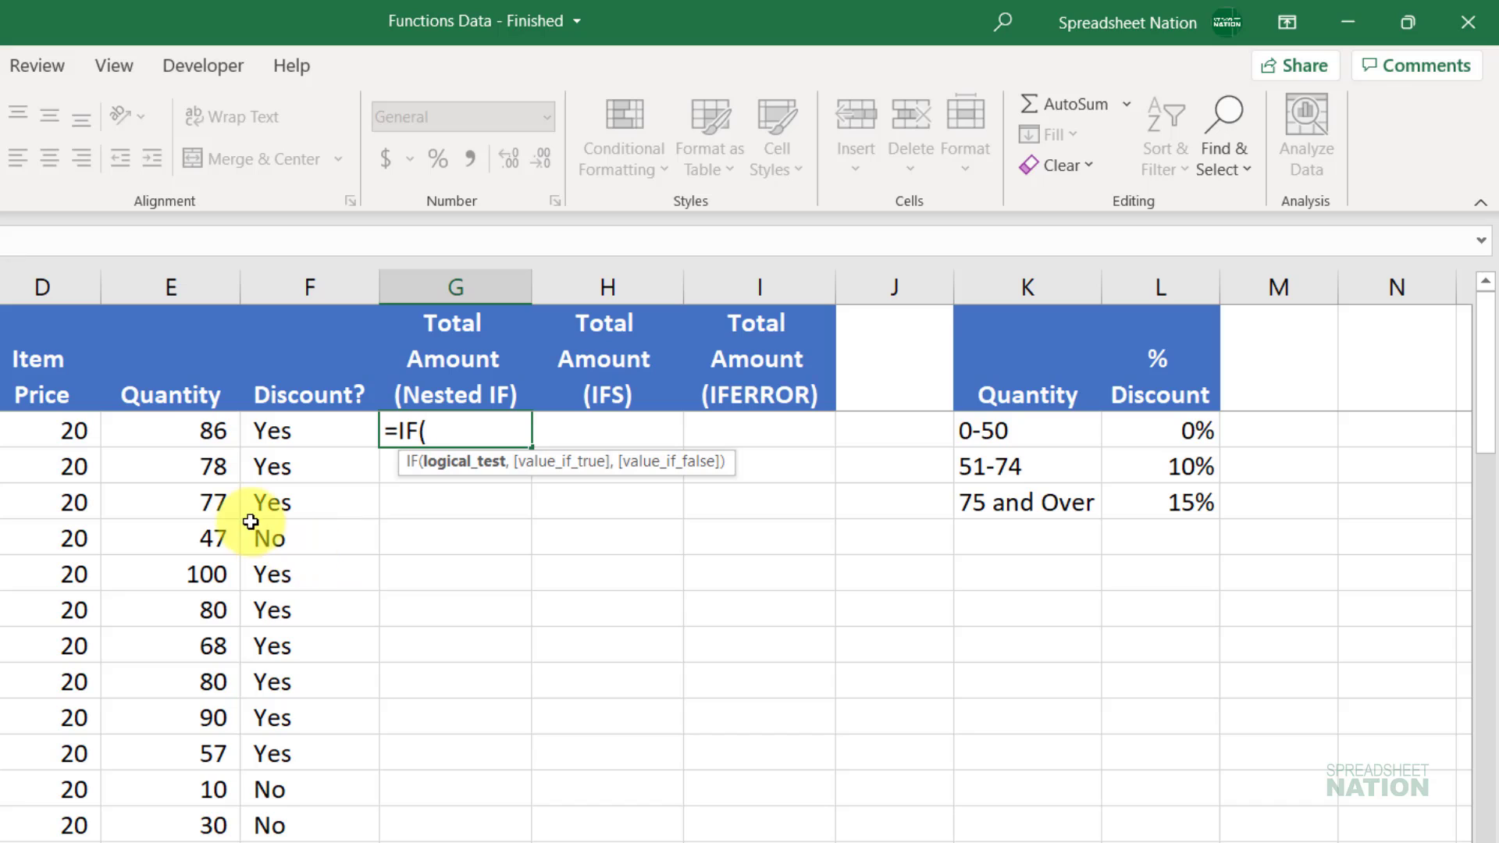
left_click(167, 419)
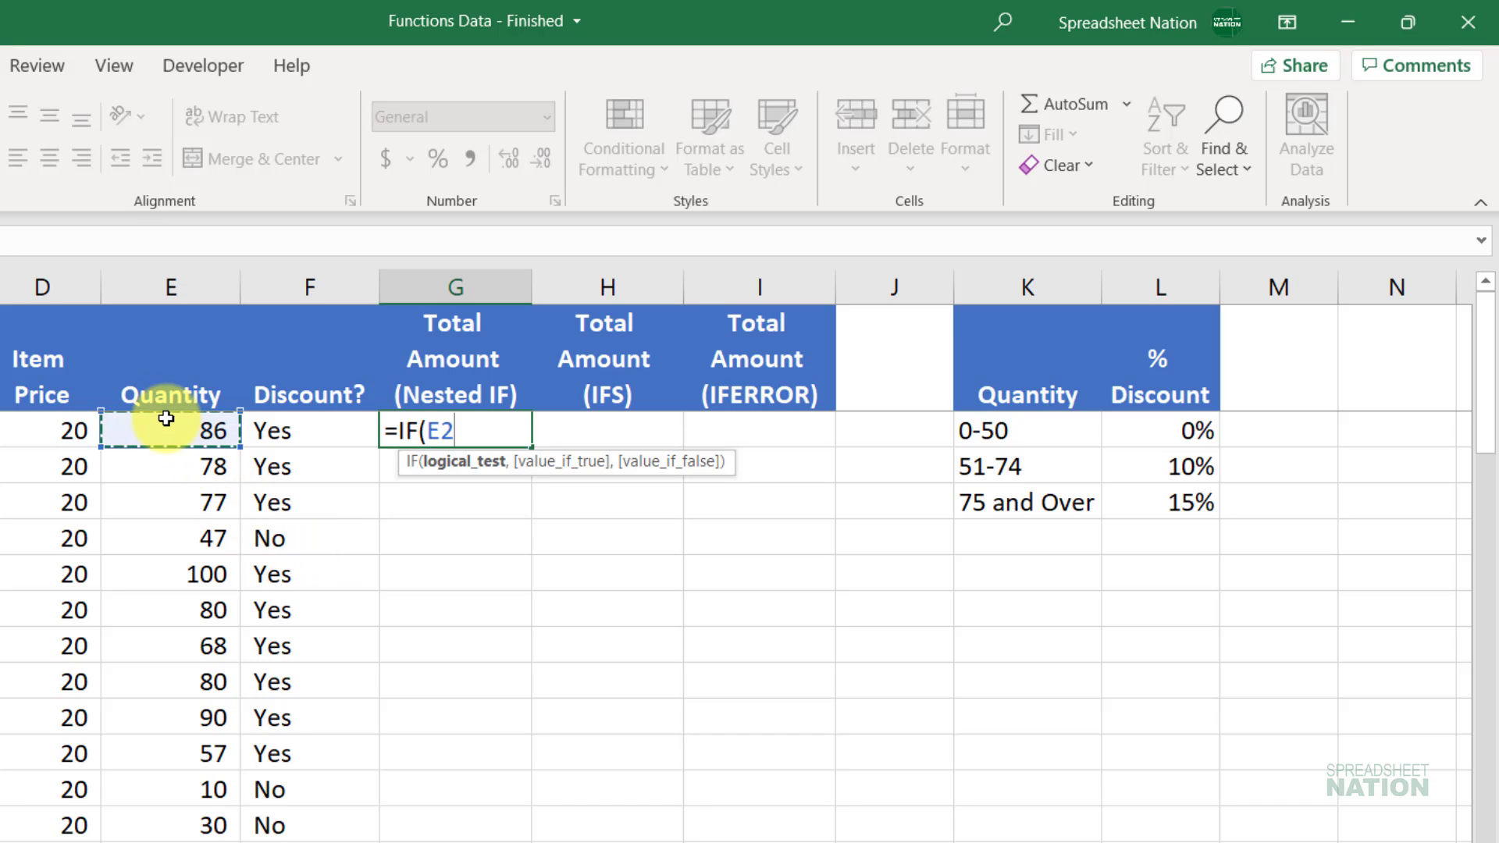
type(">=75")
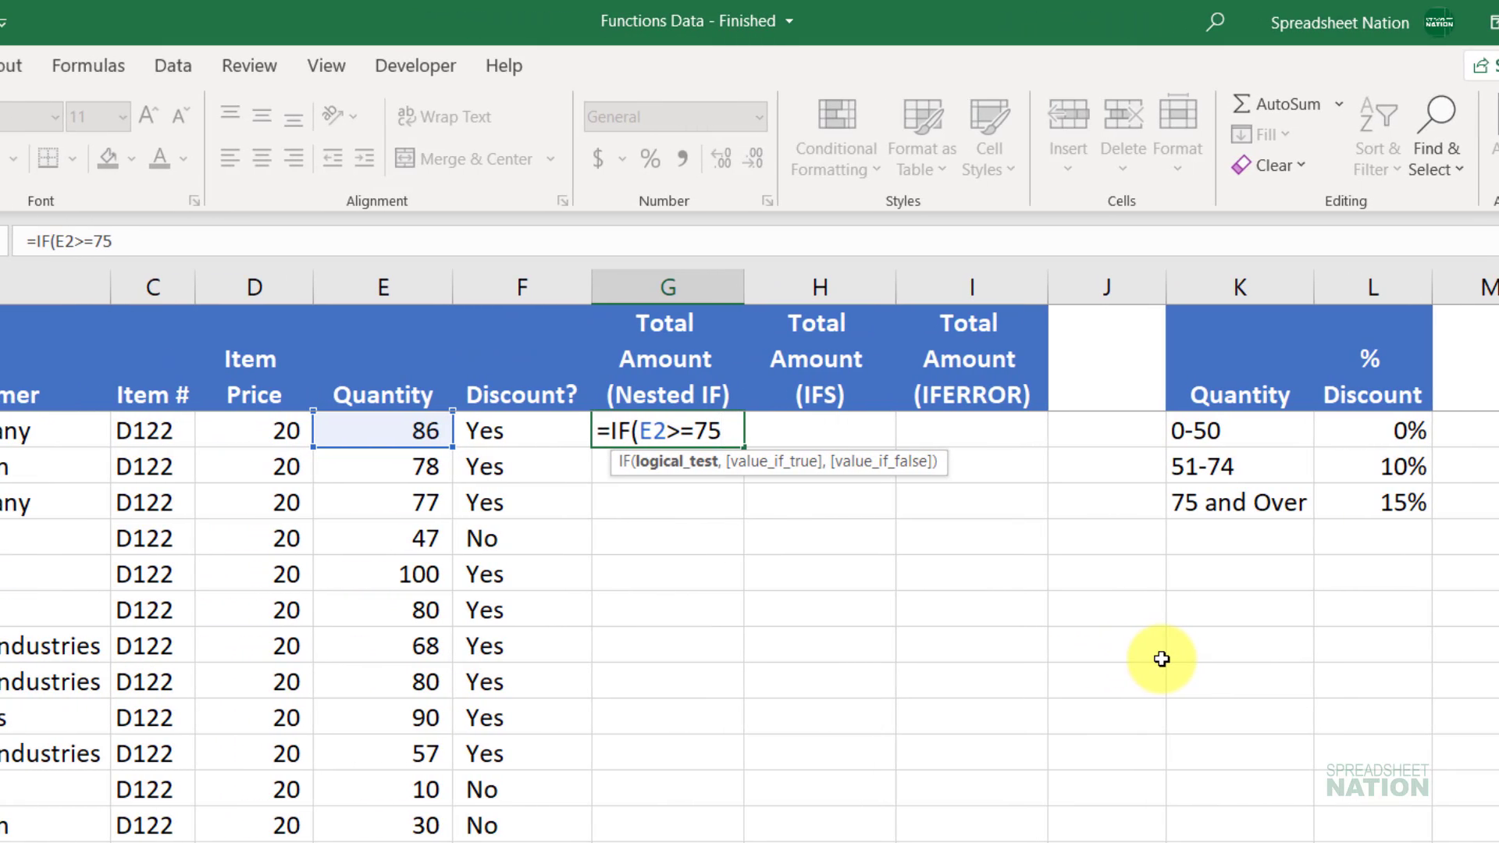
type(",")
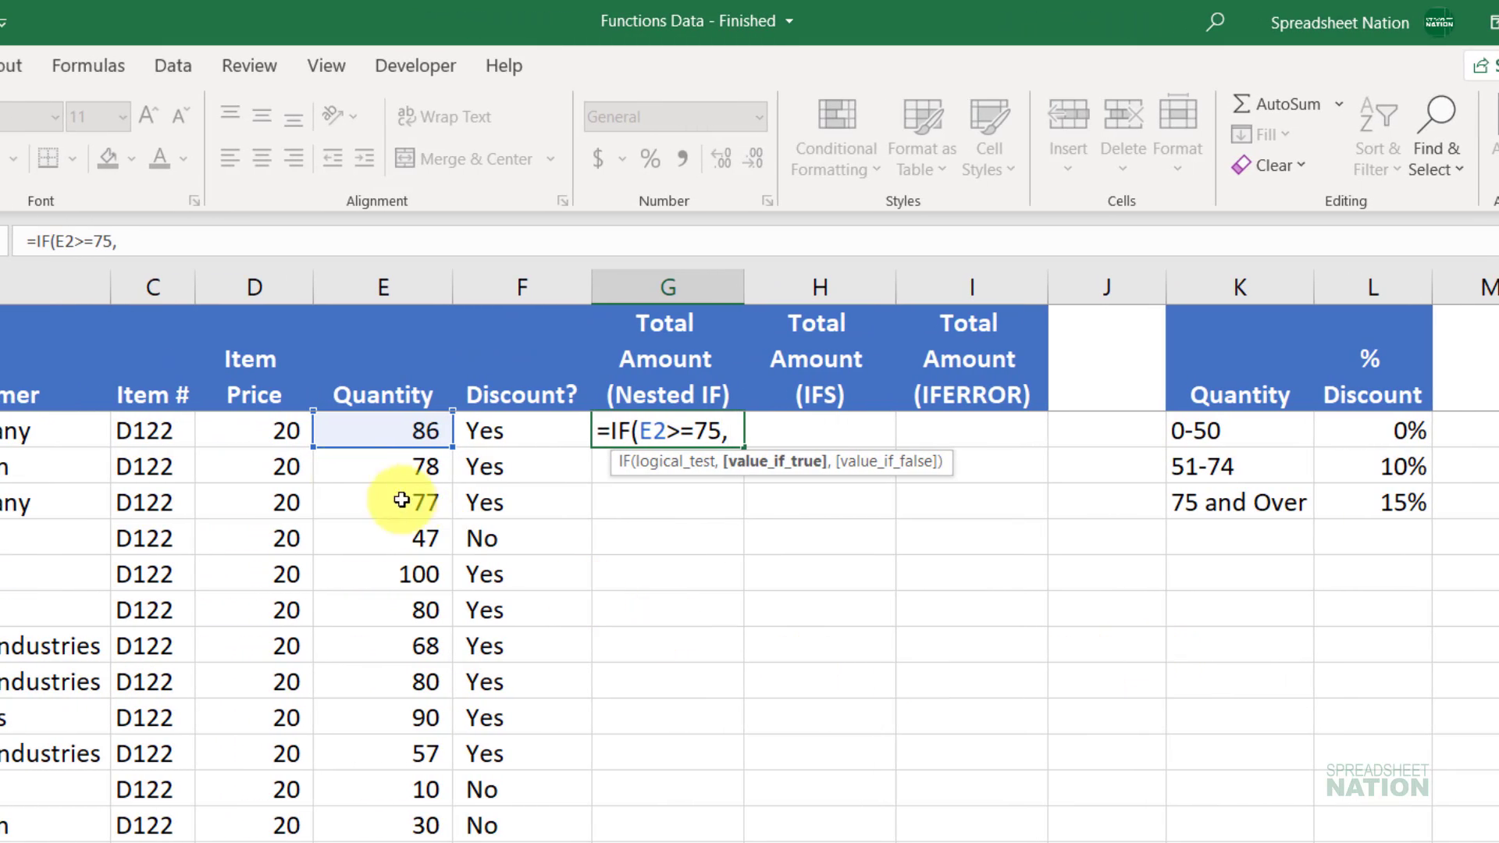
left_click(260, 425)
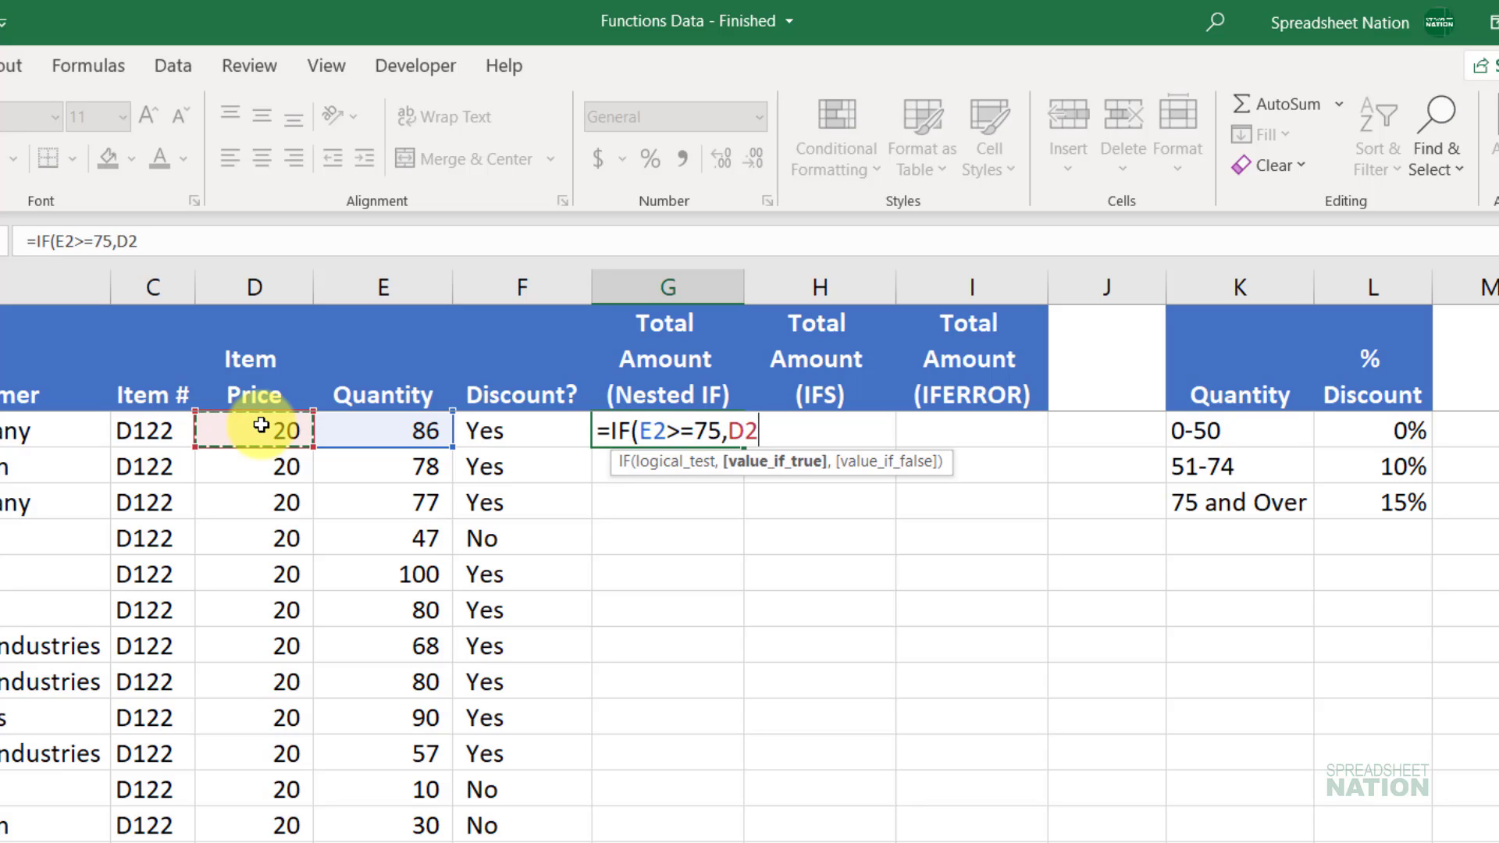
type("*")
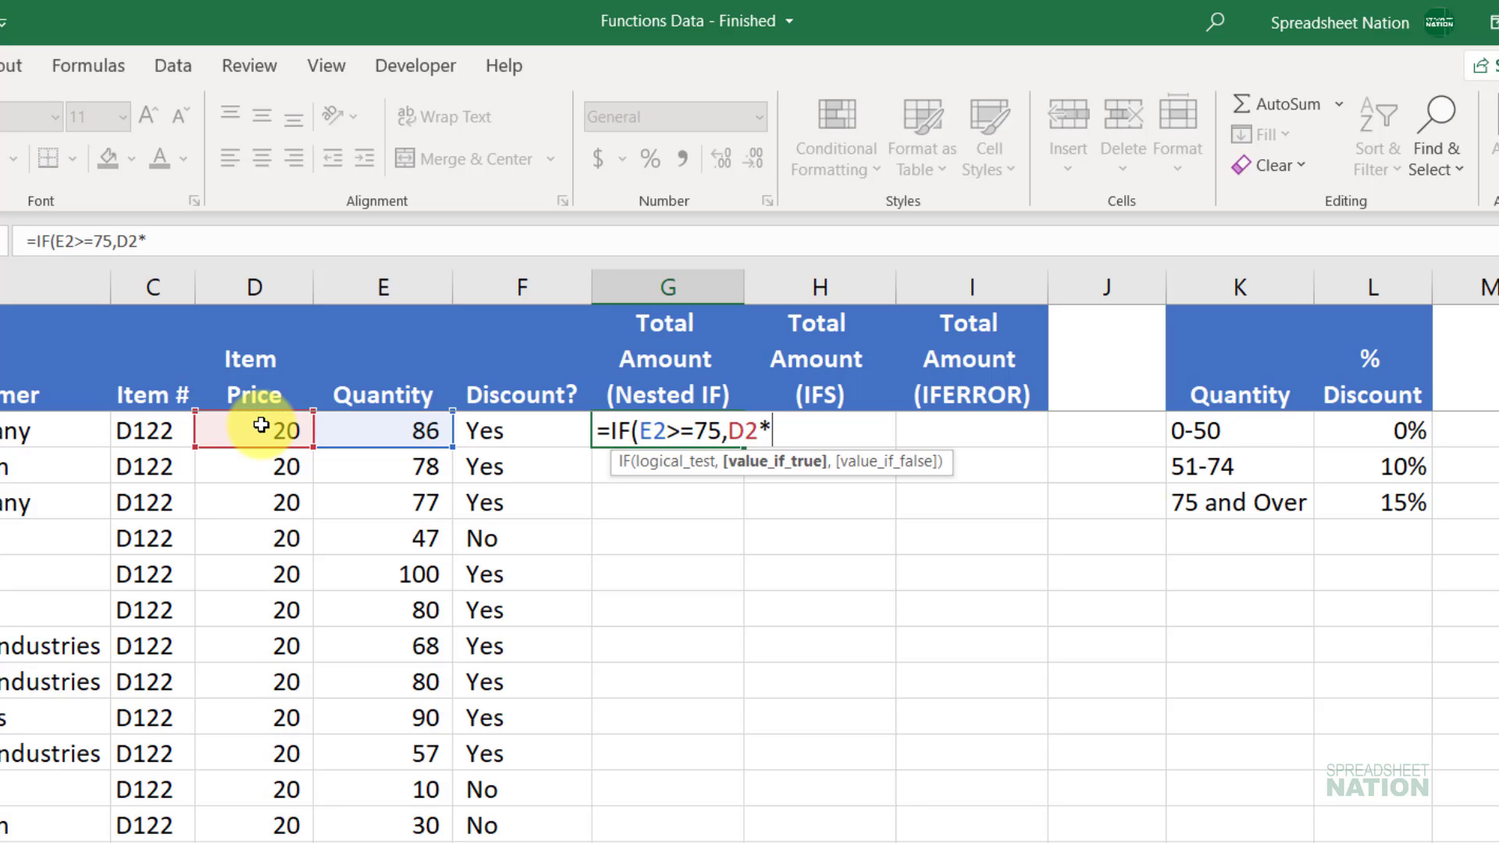
left_click(400, 428)
type("*")
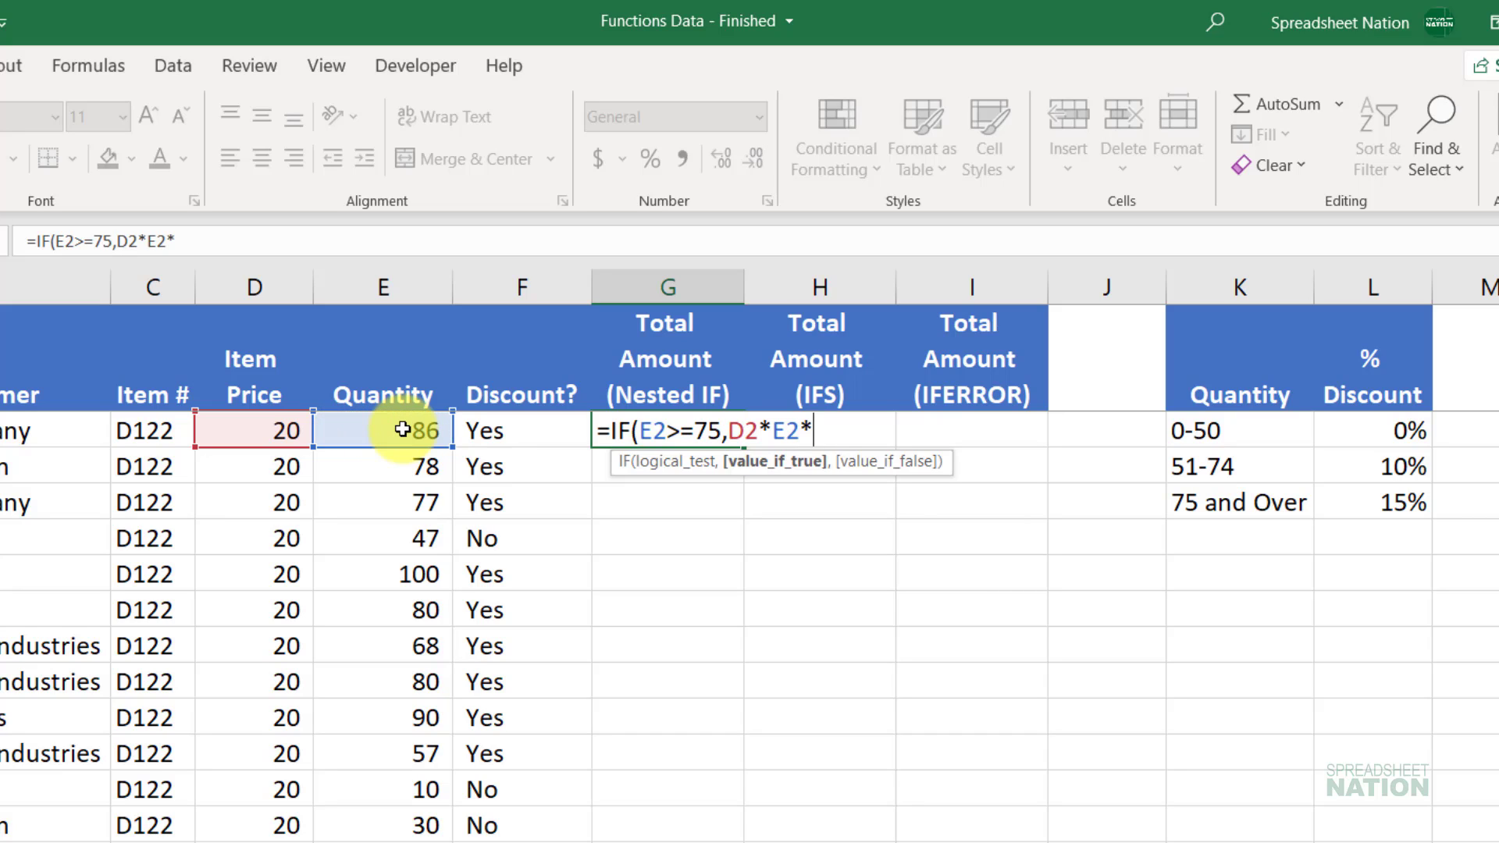
type(".85")
key("Return")
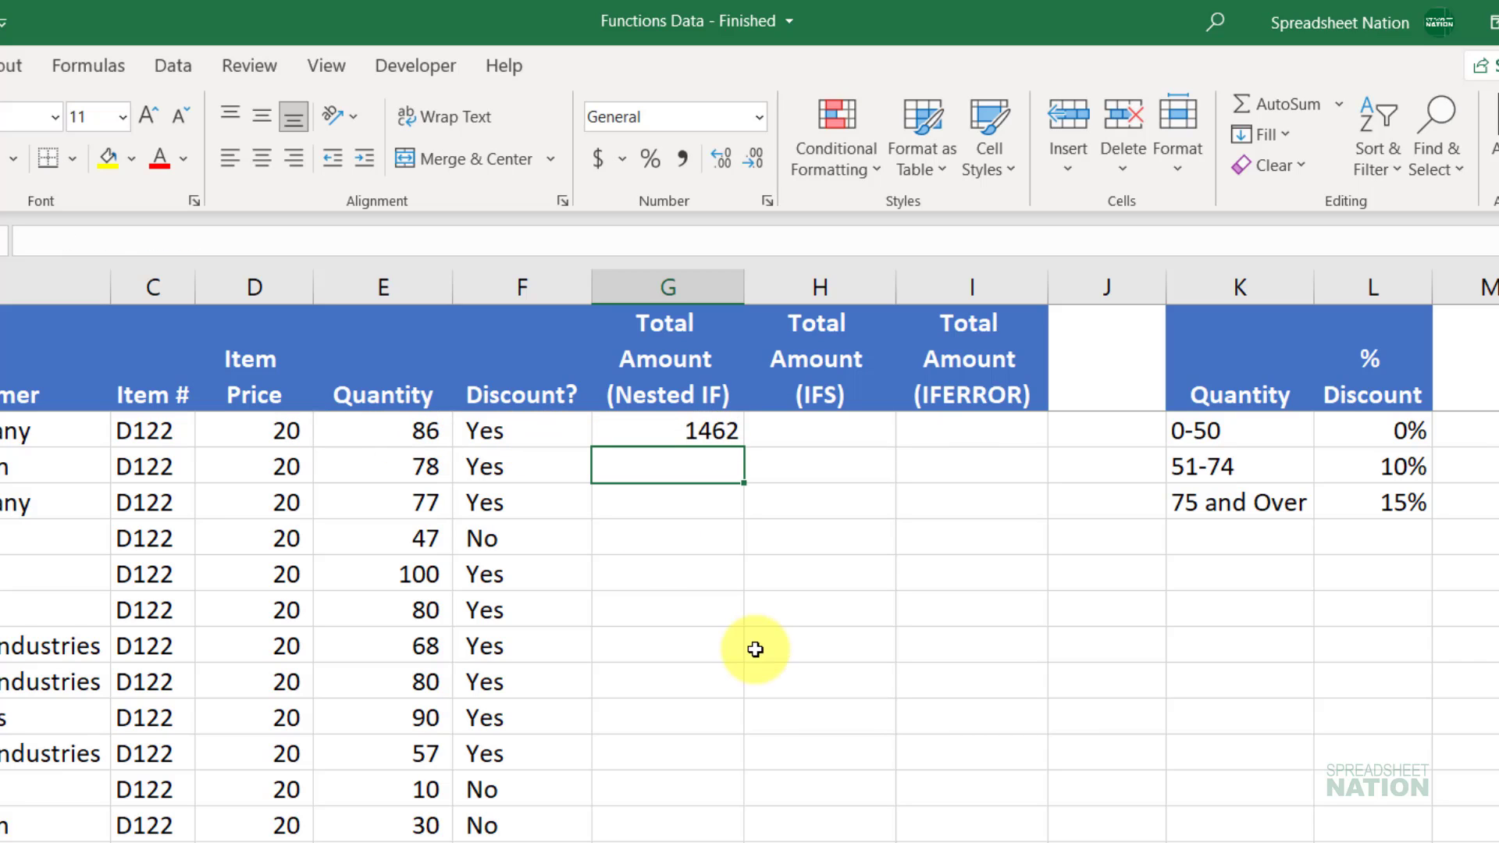
left_click(703, 425)
double_click(703, 426)
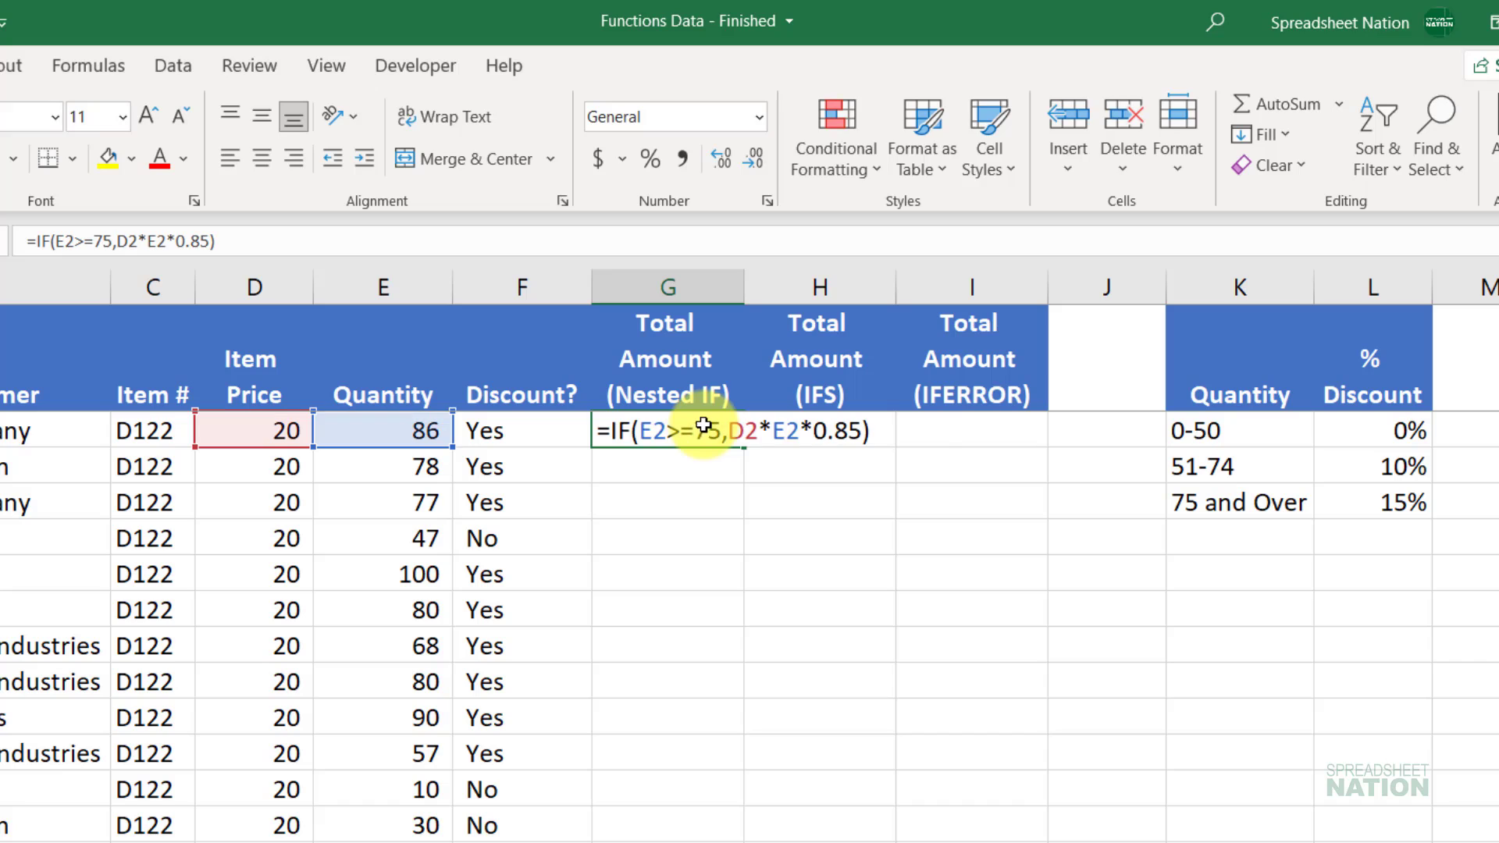
key("Escape")
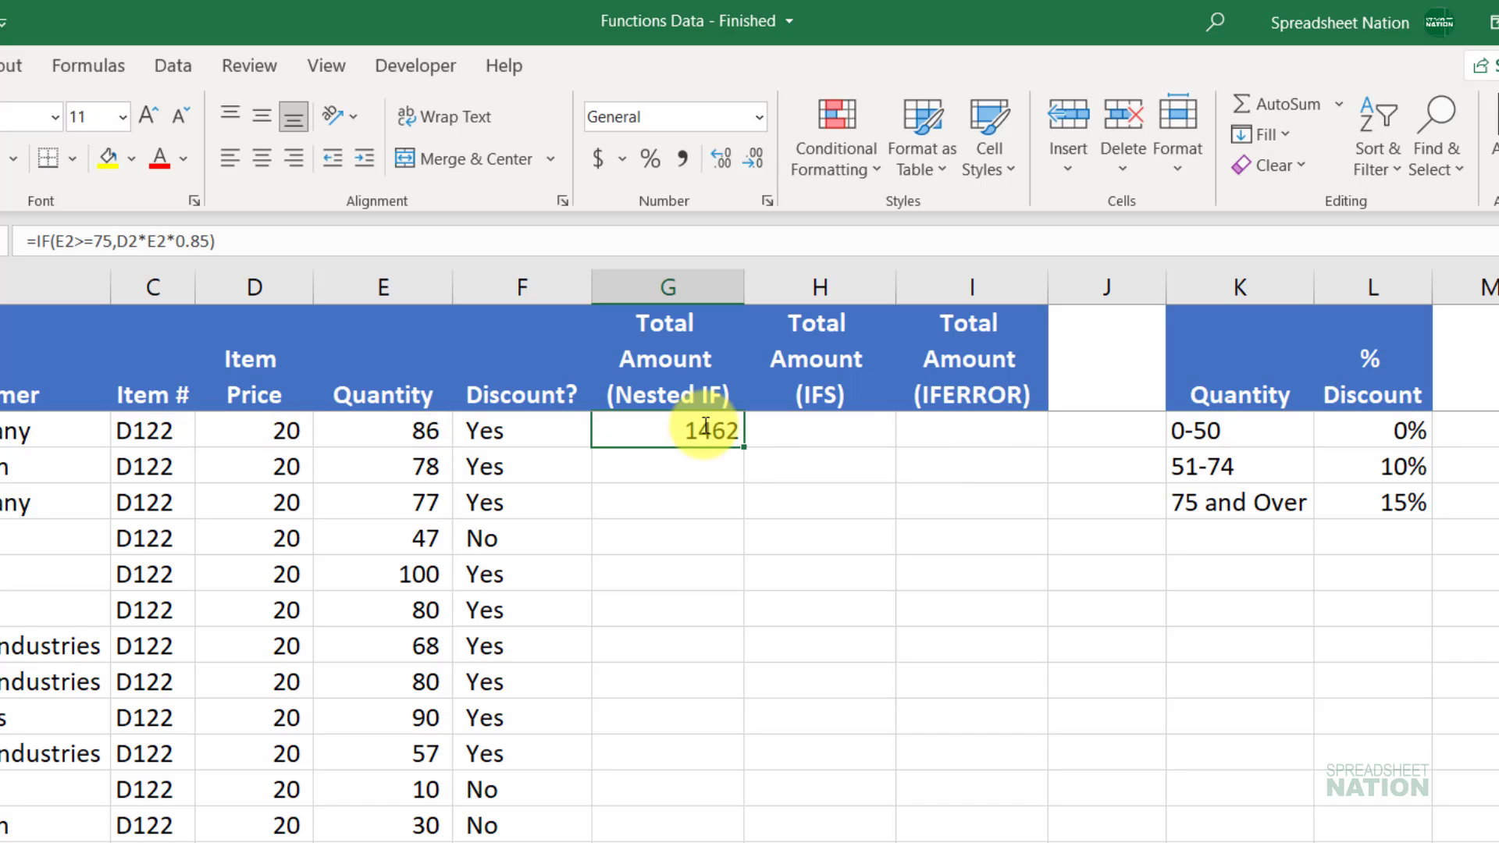
key("Down")
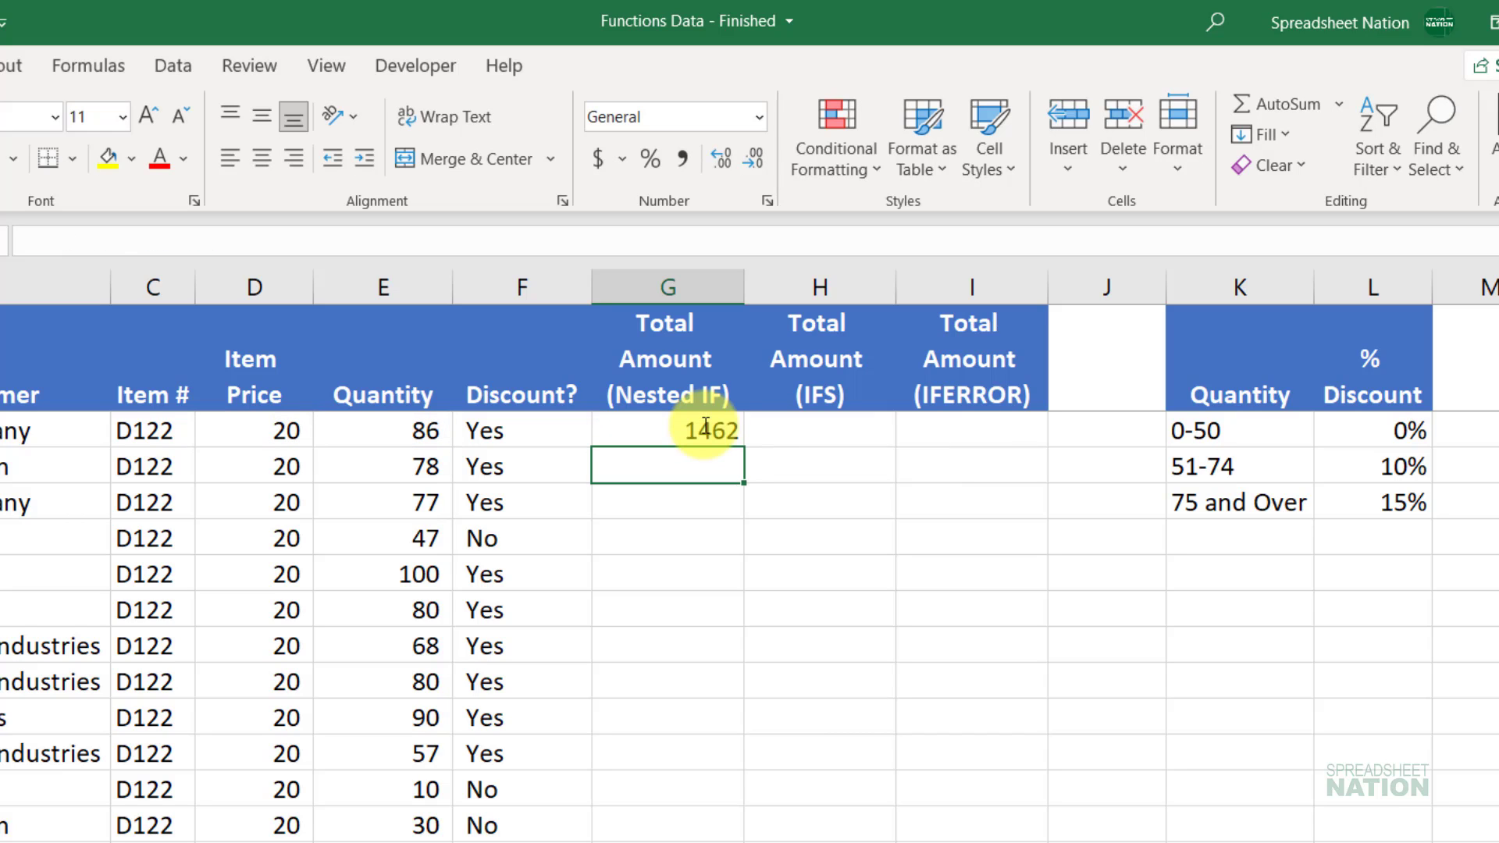
Step: Copy G2's IF formula down column G and check that G5 shows FALSE for quantity 47
left_click(719, 428)
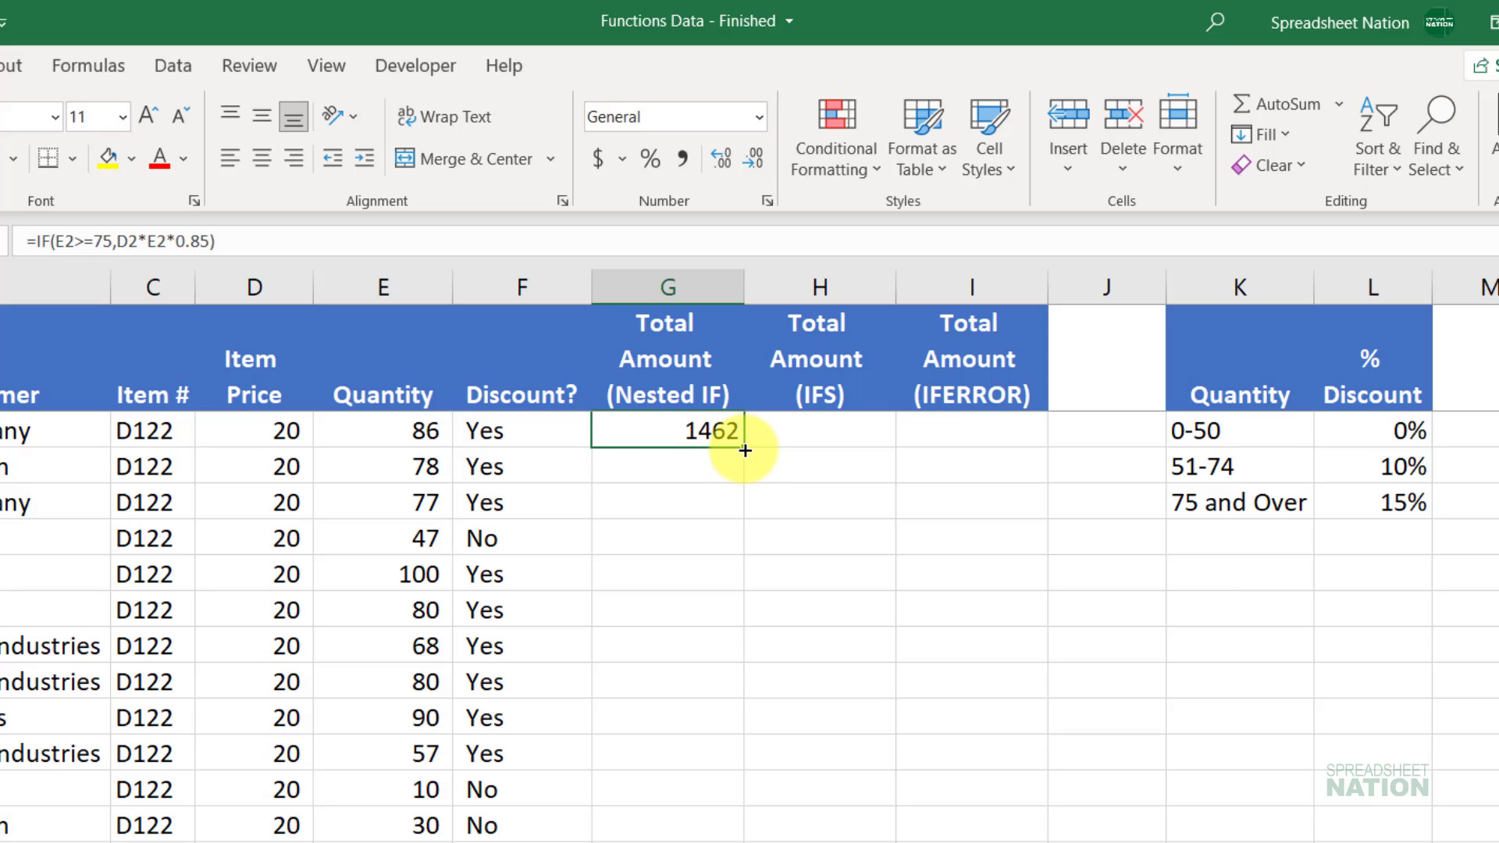
double_click(745, 451)
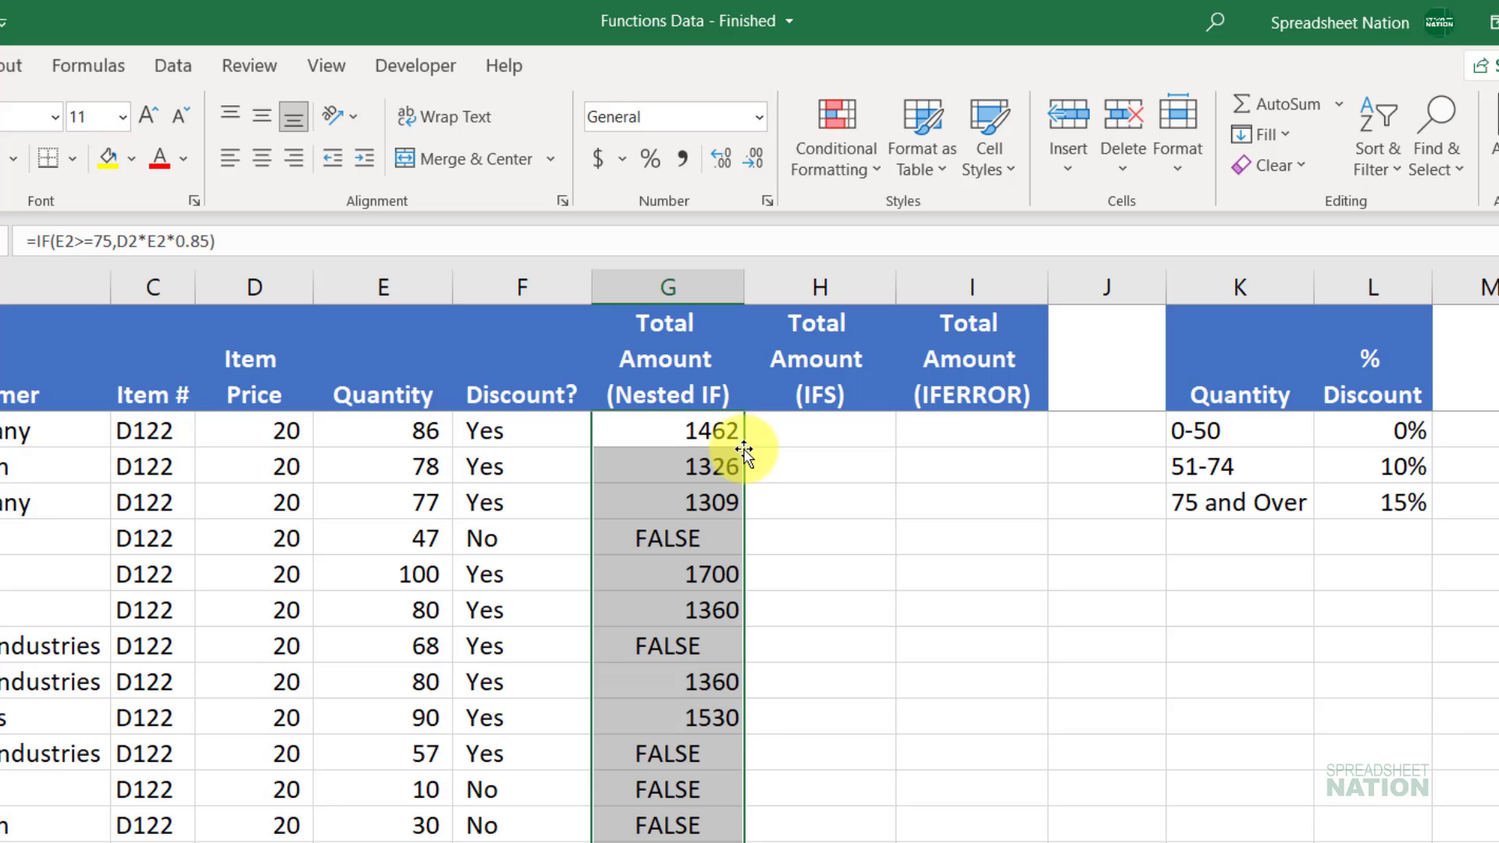
left_click(691, 530)
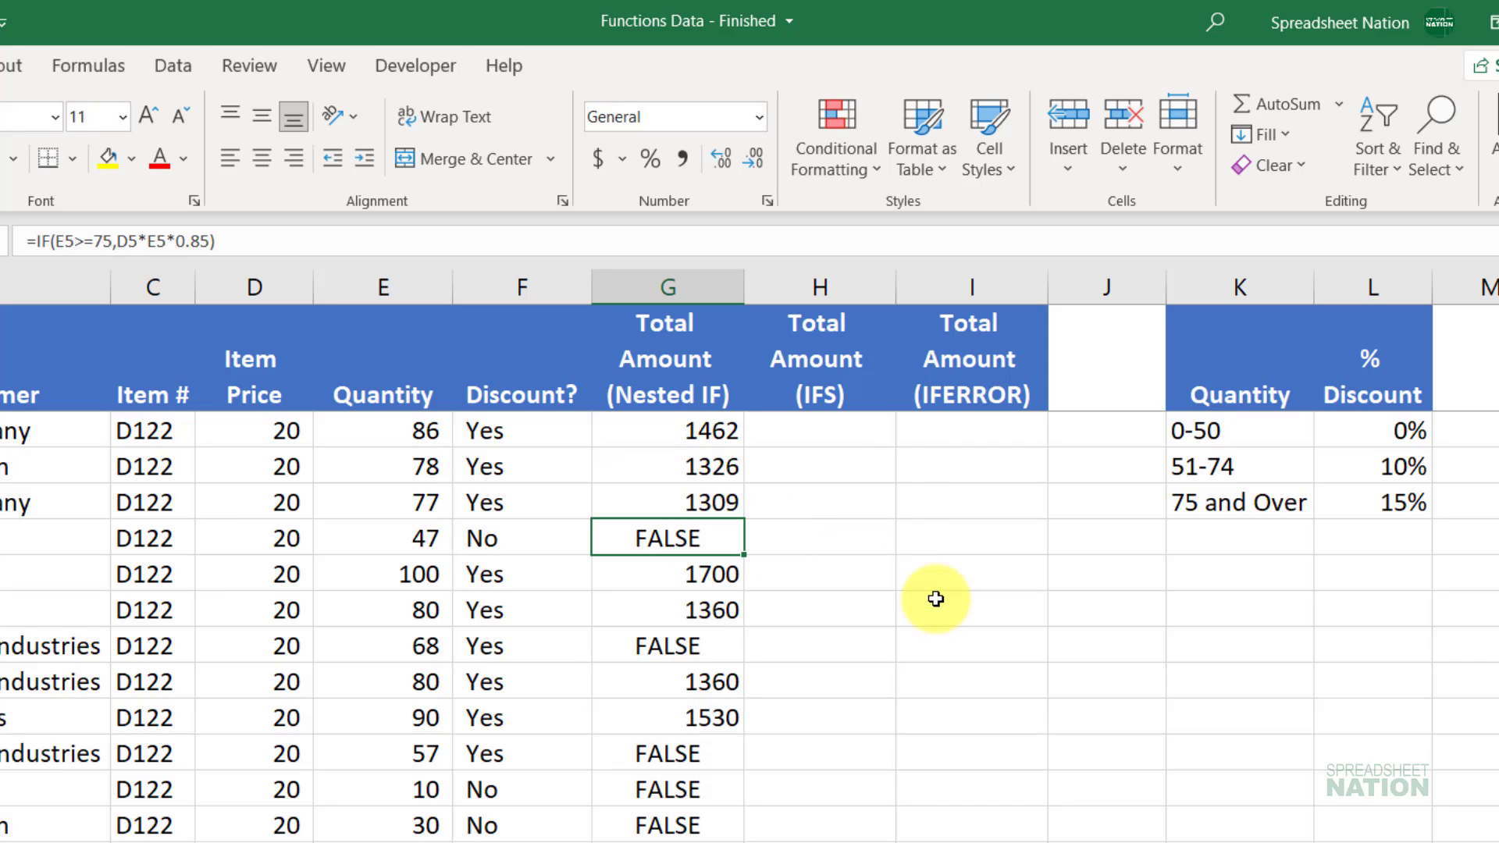
key("F2")
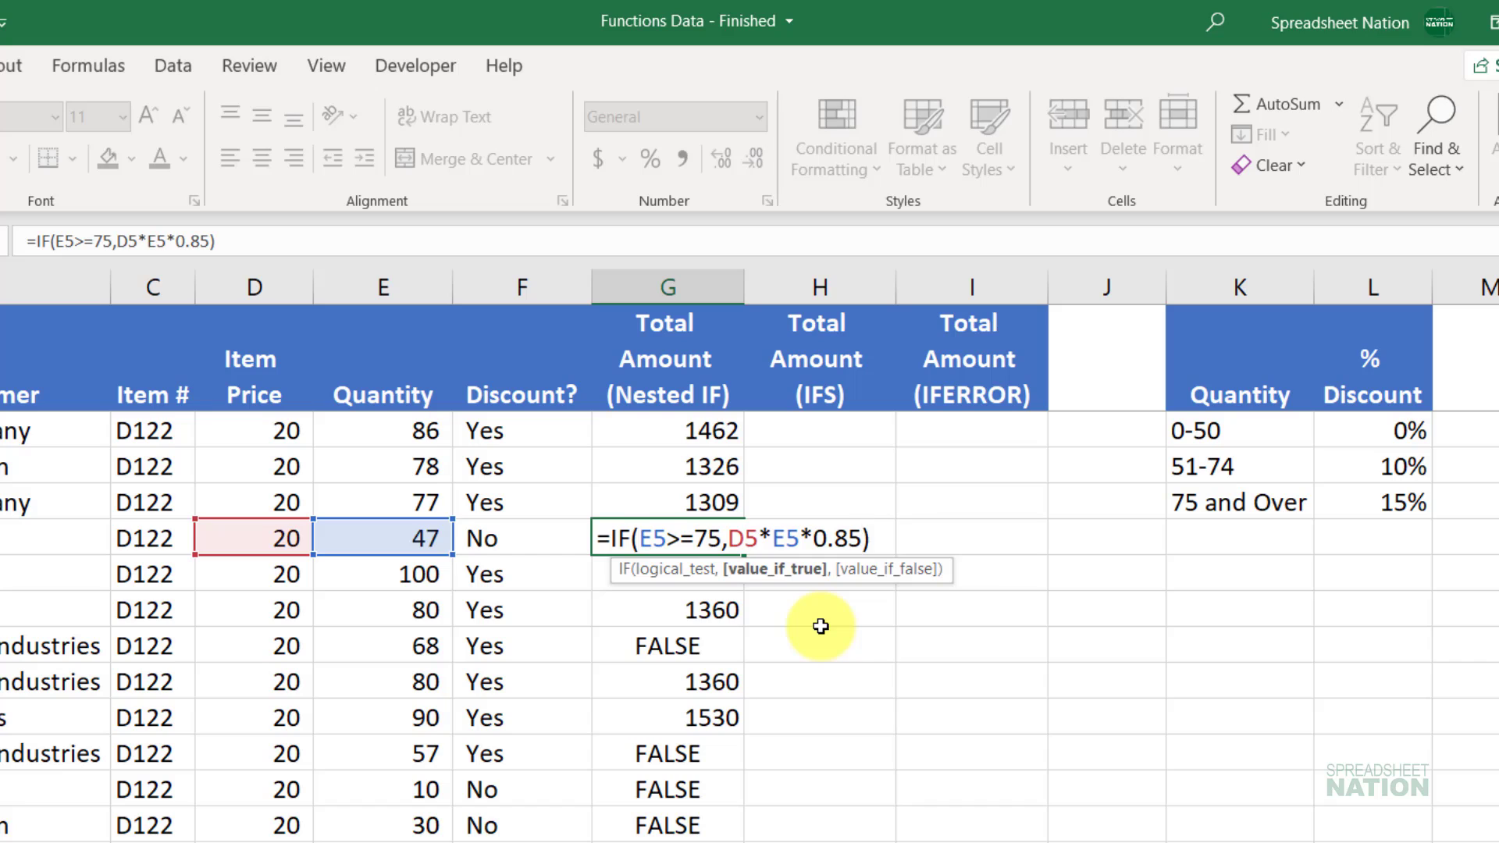
key("Escape")
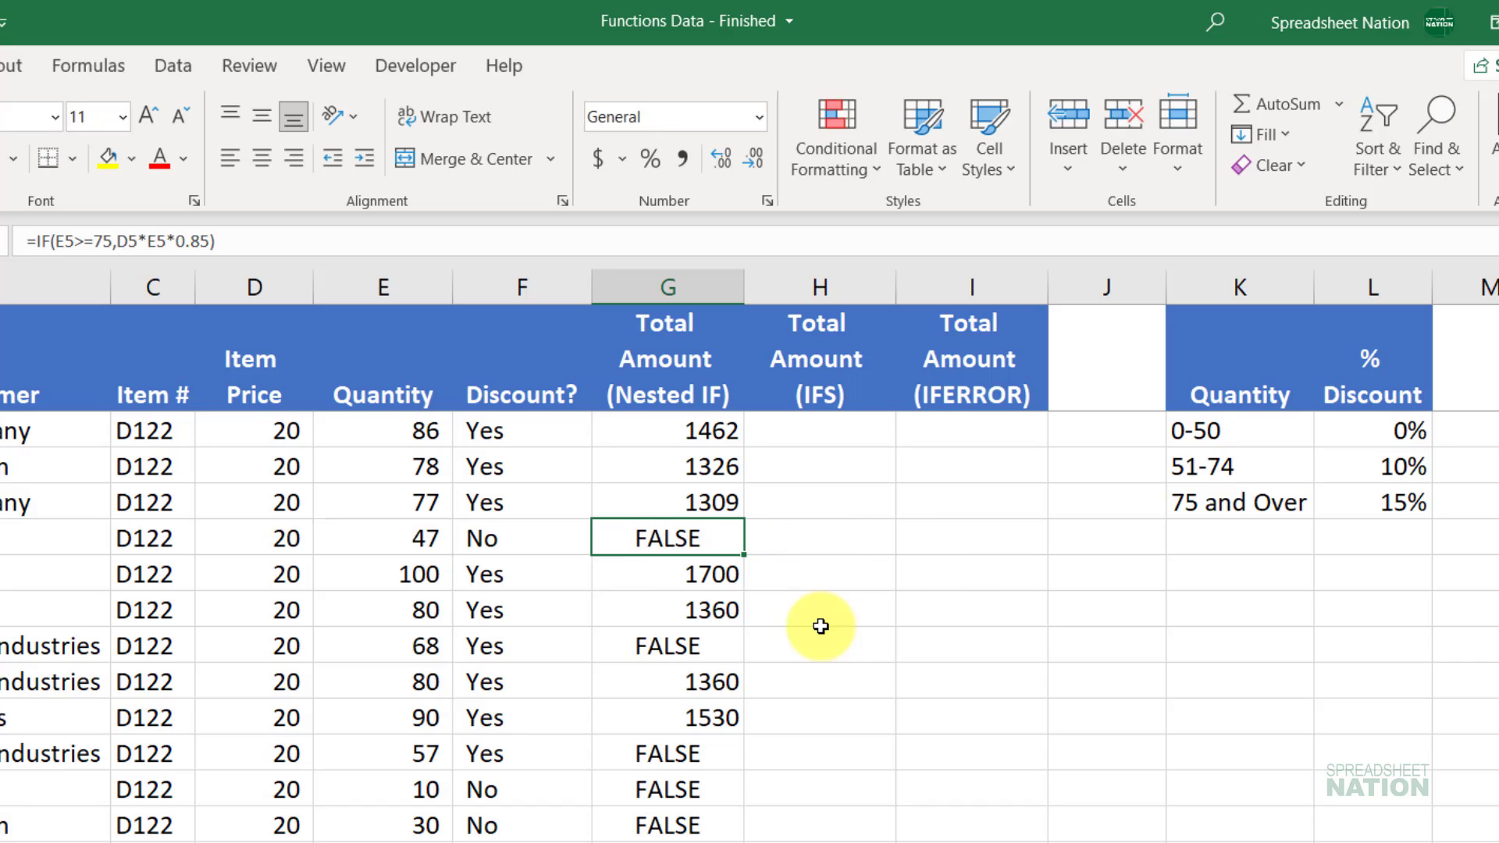
key("Up")
key("Up")
key("Up")
key("Up")
key("Down")
Step: Insert a nested IF(E2>50,D2*E2*.9 into G2's formula for 10% off above 50 units
key("F2")
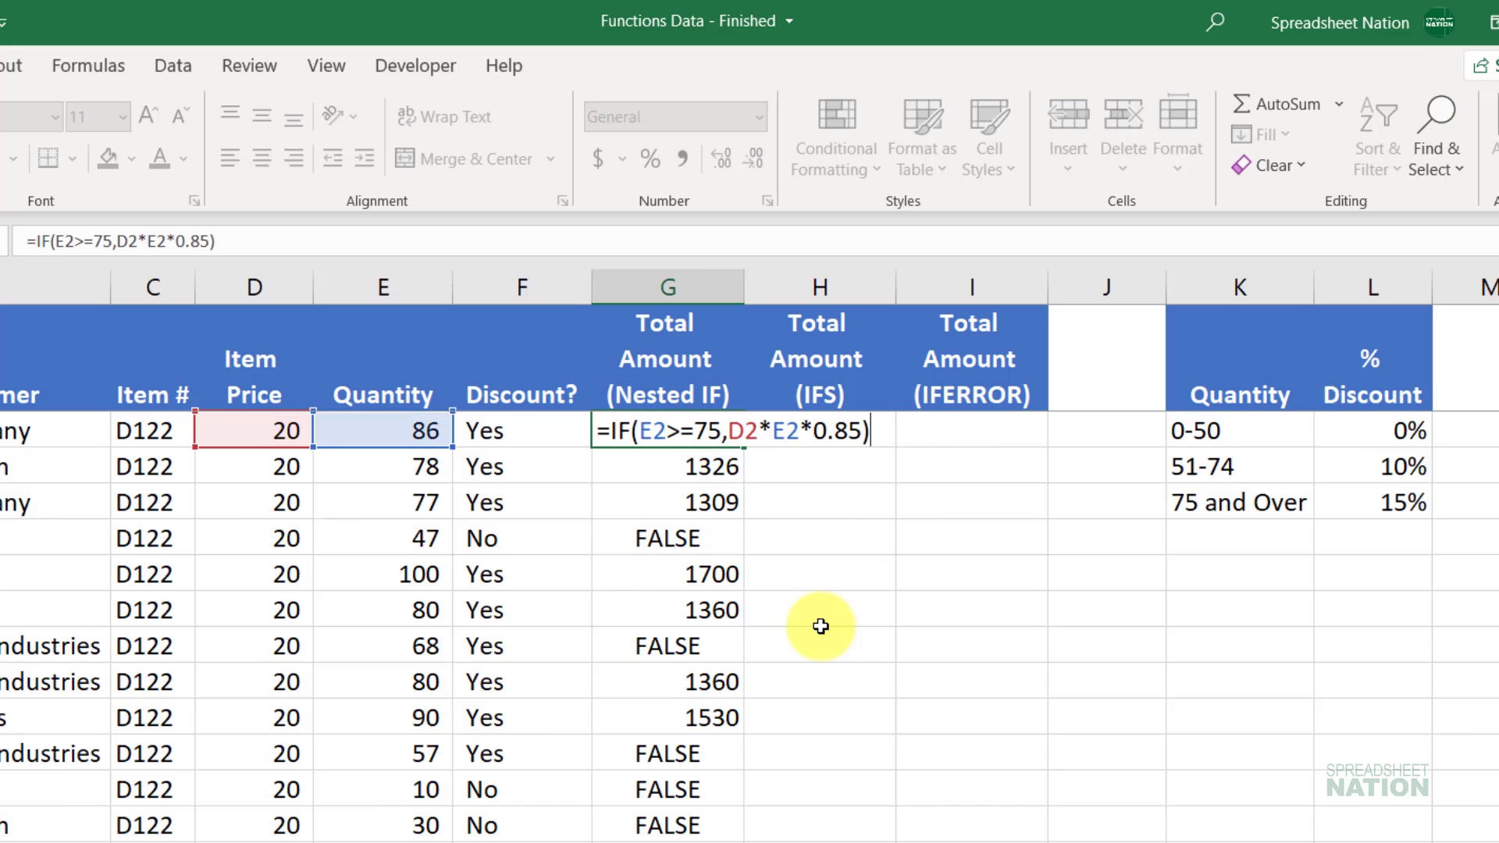
key("Left")
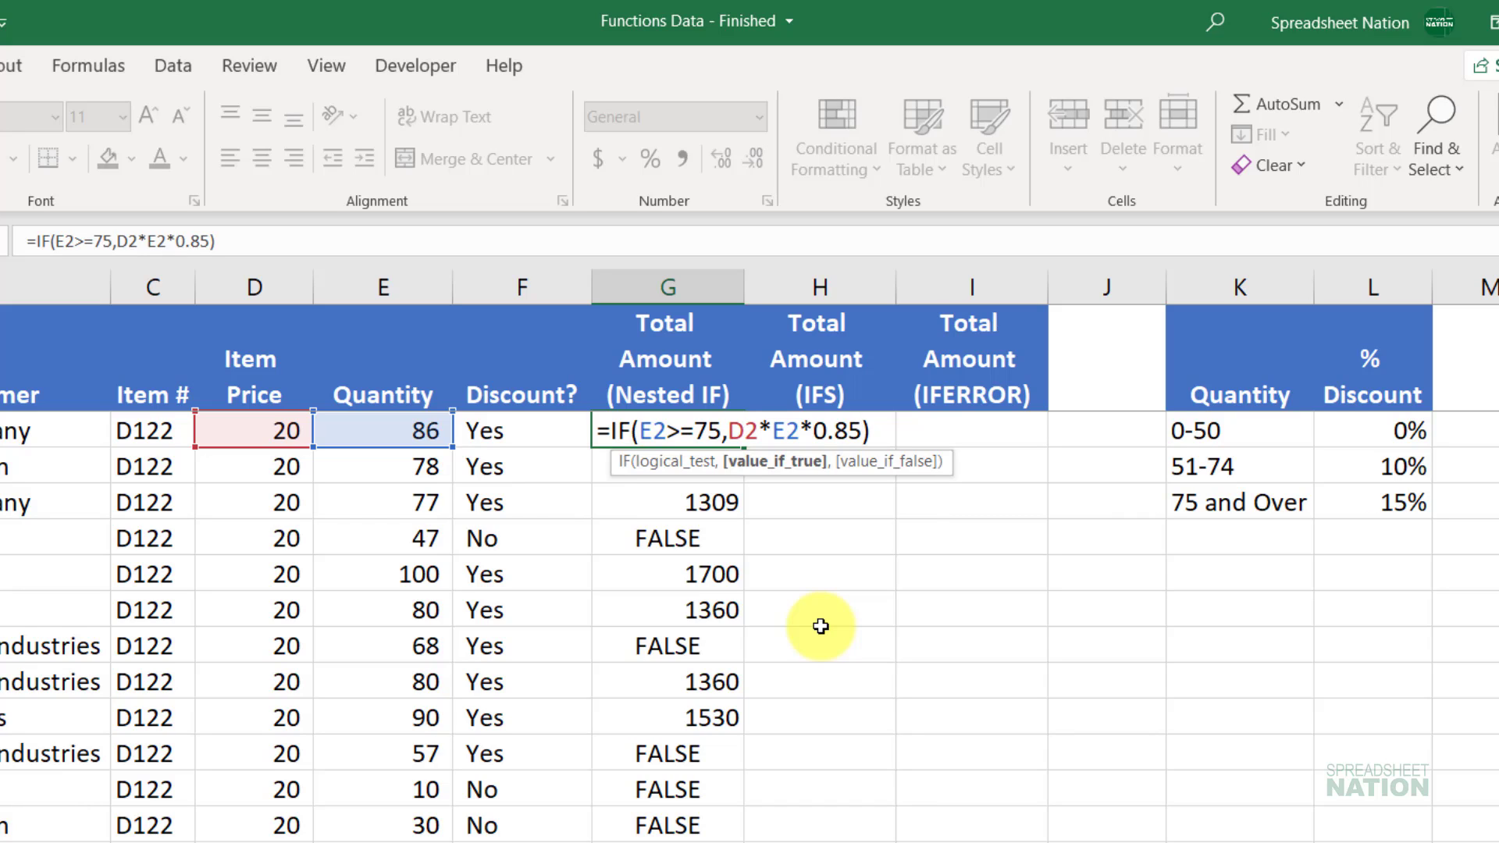
type(",i")
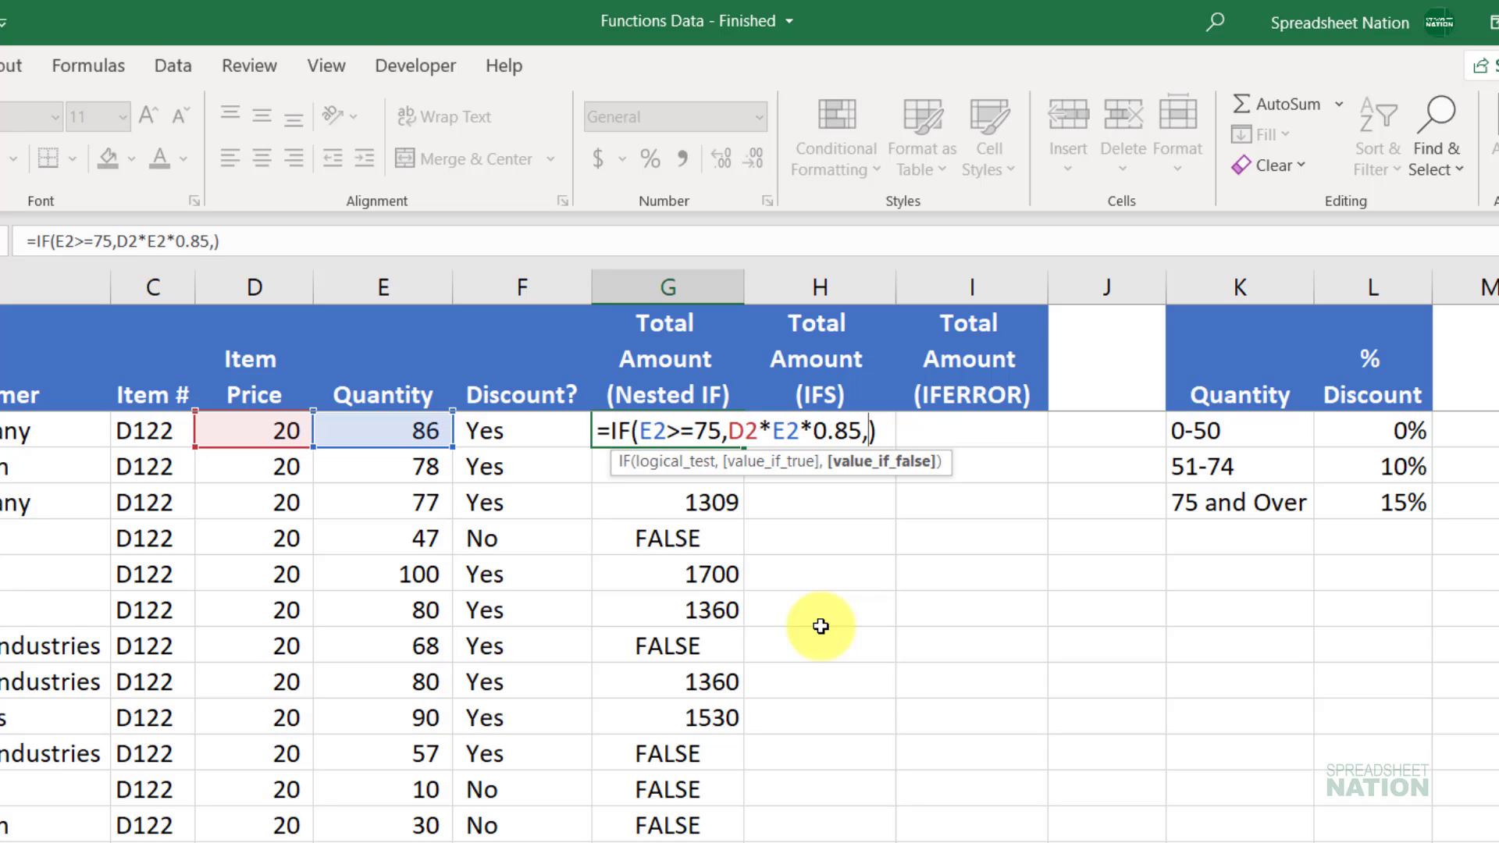
type("f")
key("Tab")
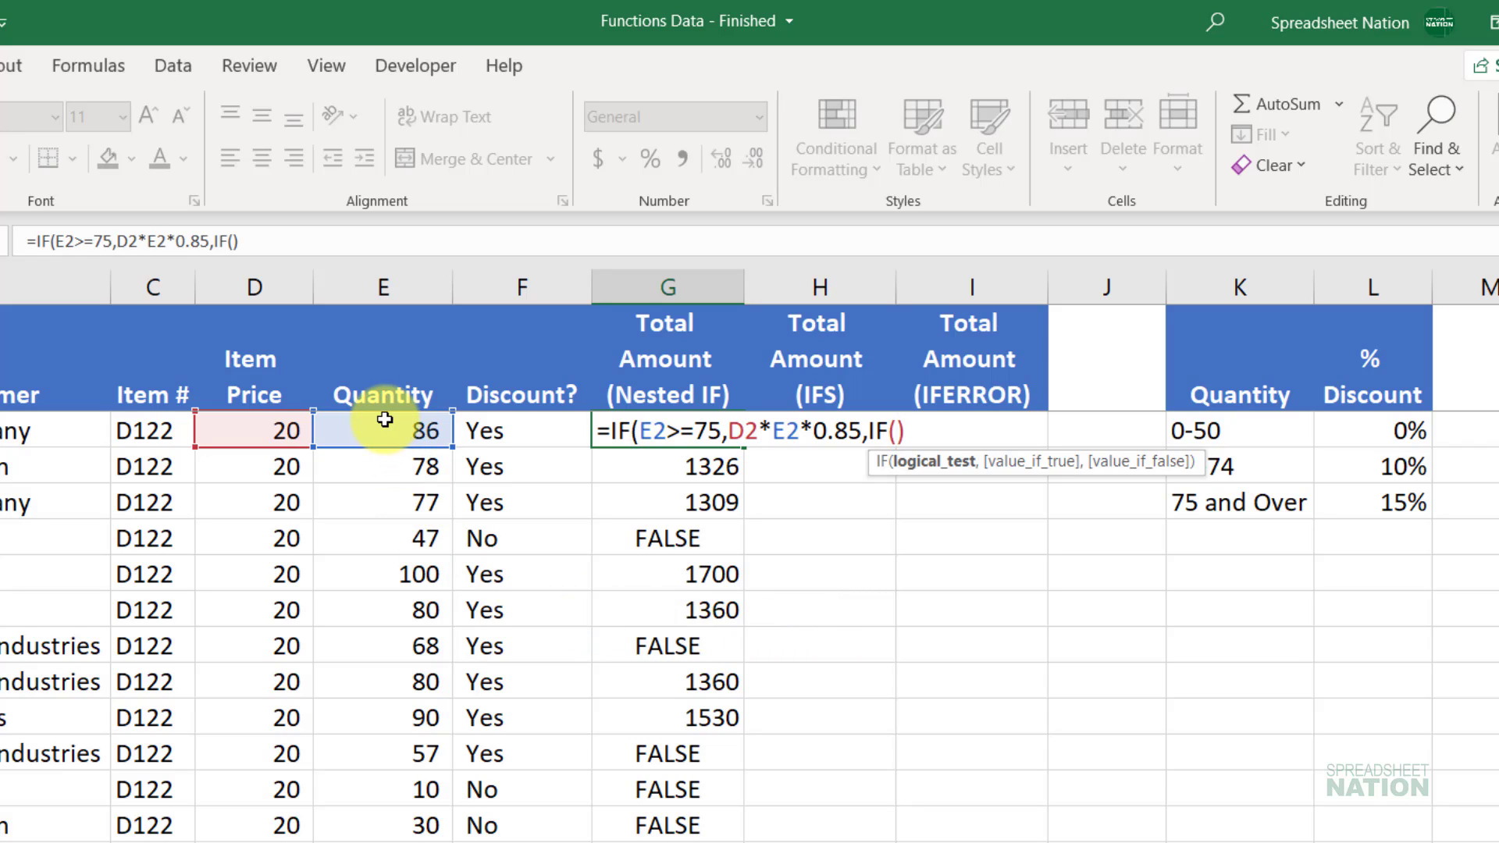
left_click(385, 420)
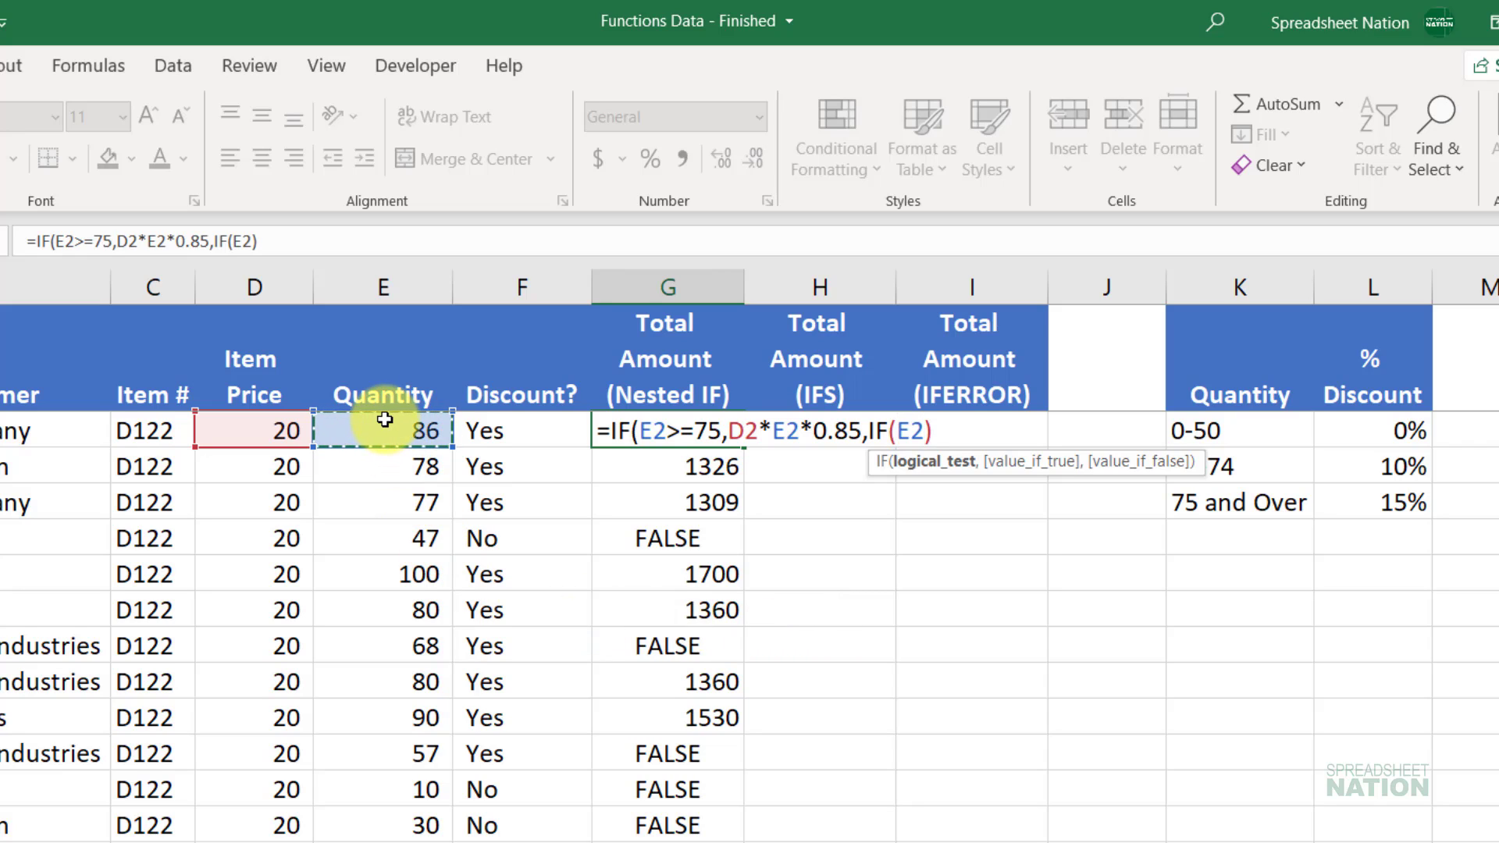
type(">50")
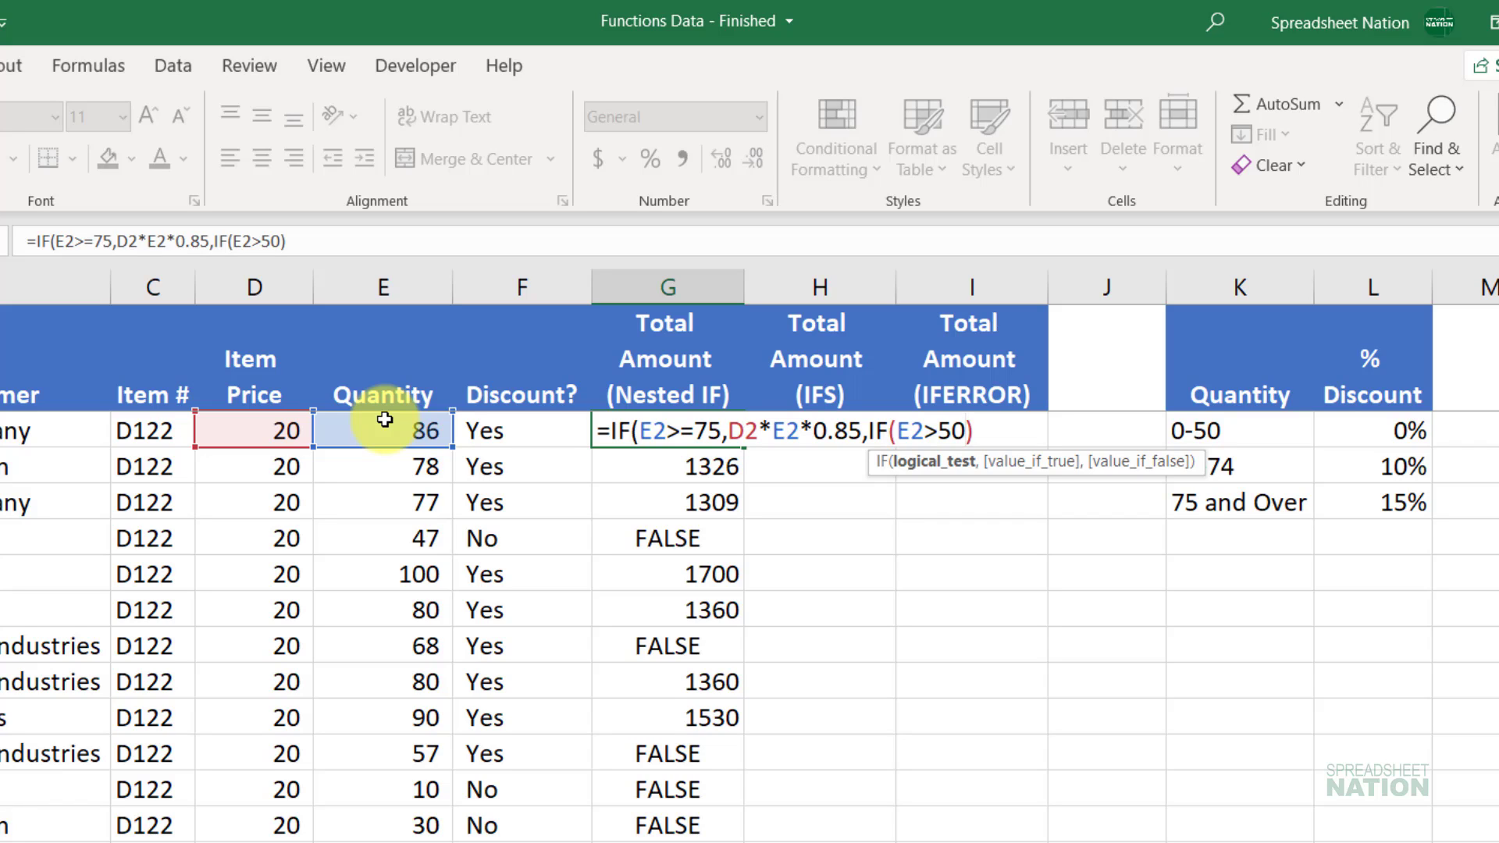
type(",")
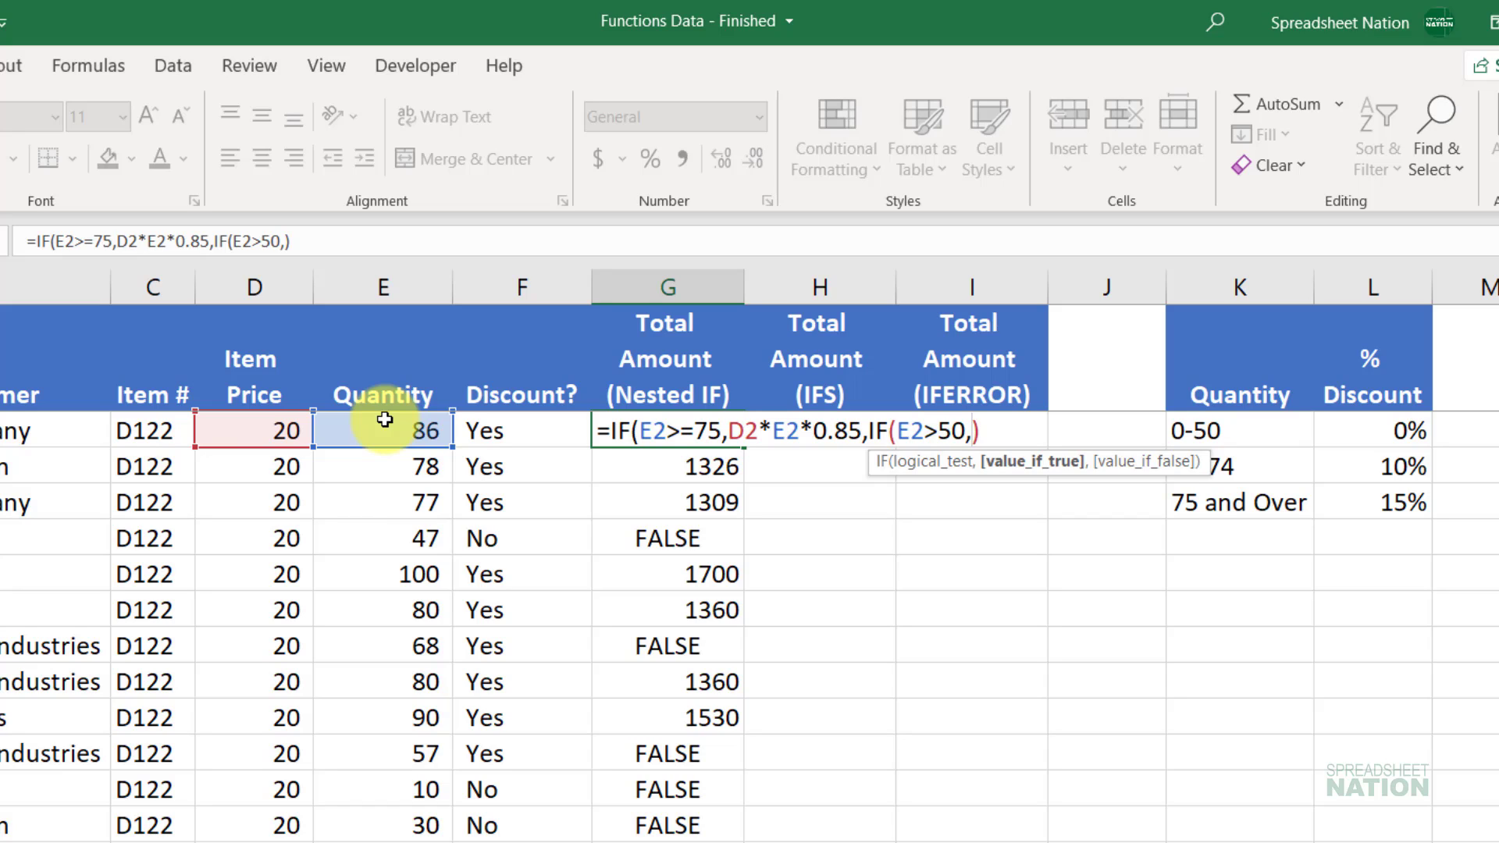
left_click(263, 431)
type("*")
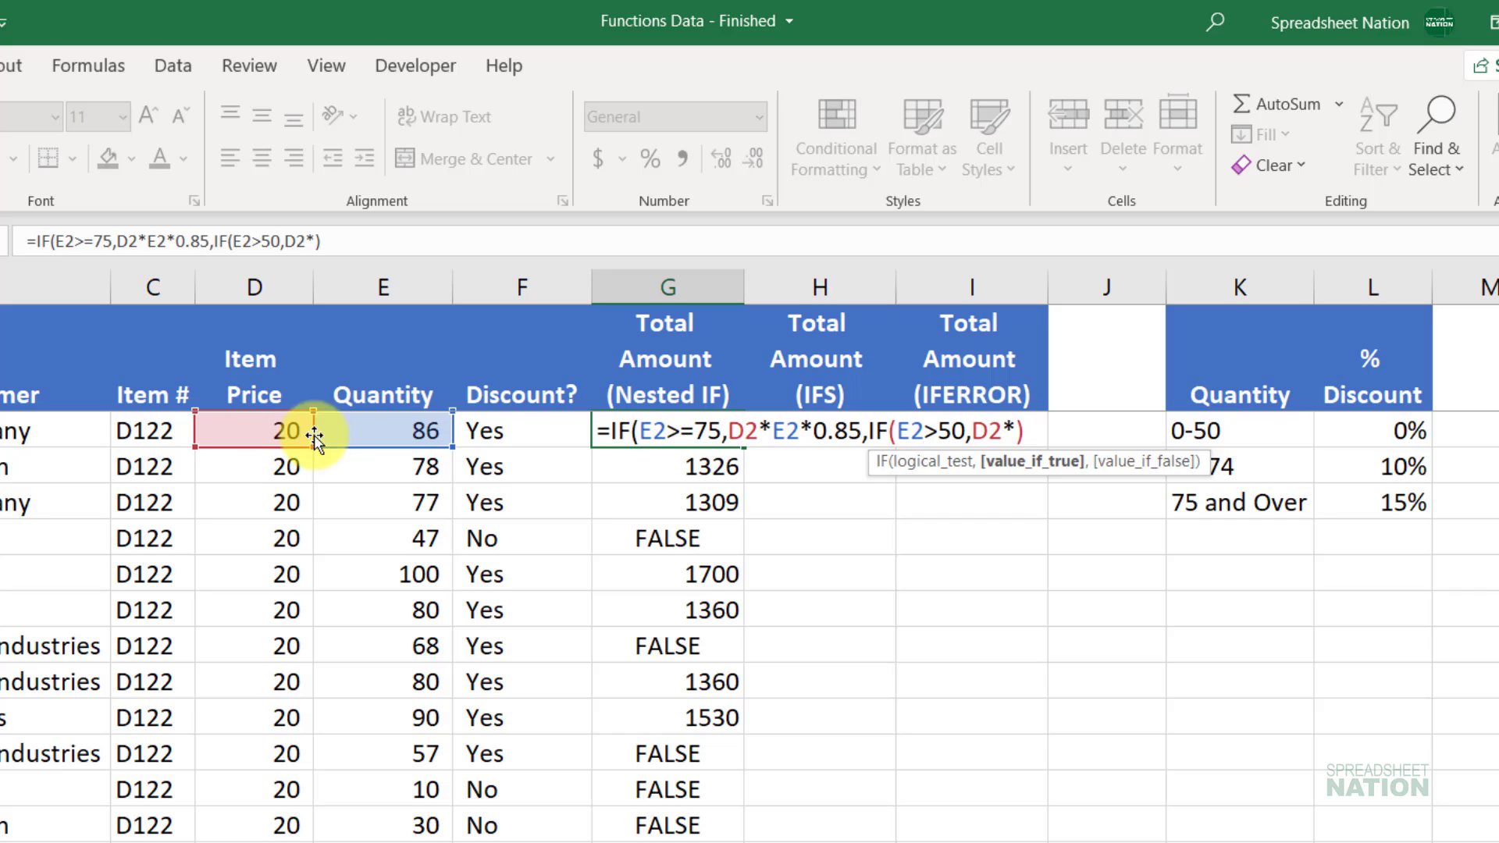
left_click(361, 429)
type("*")
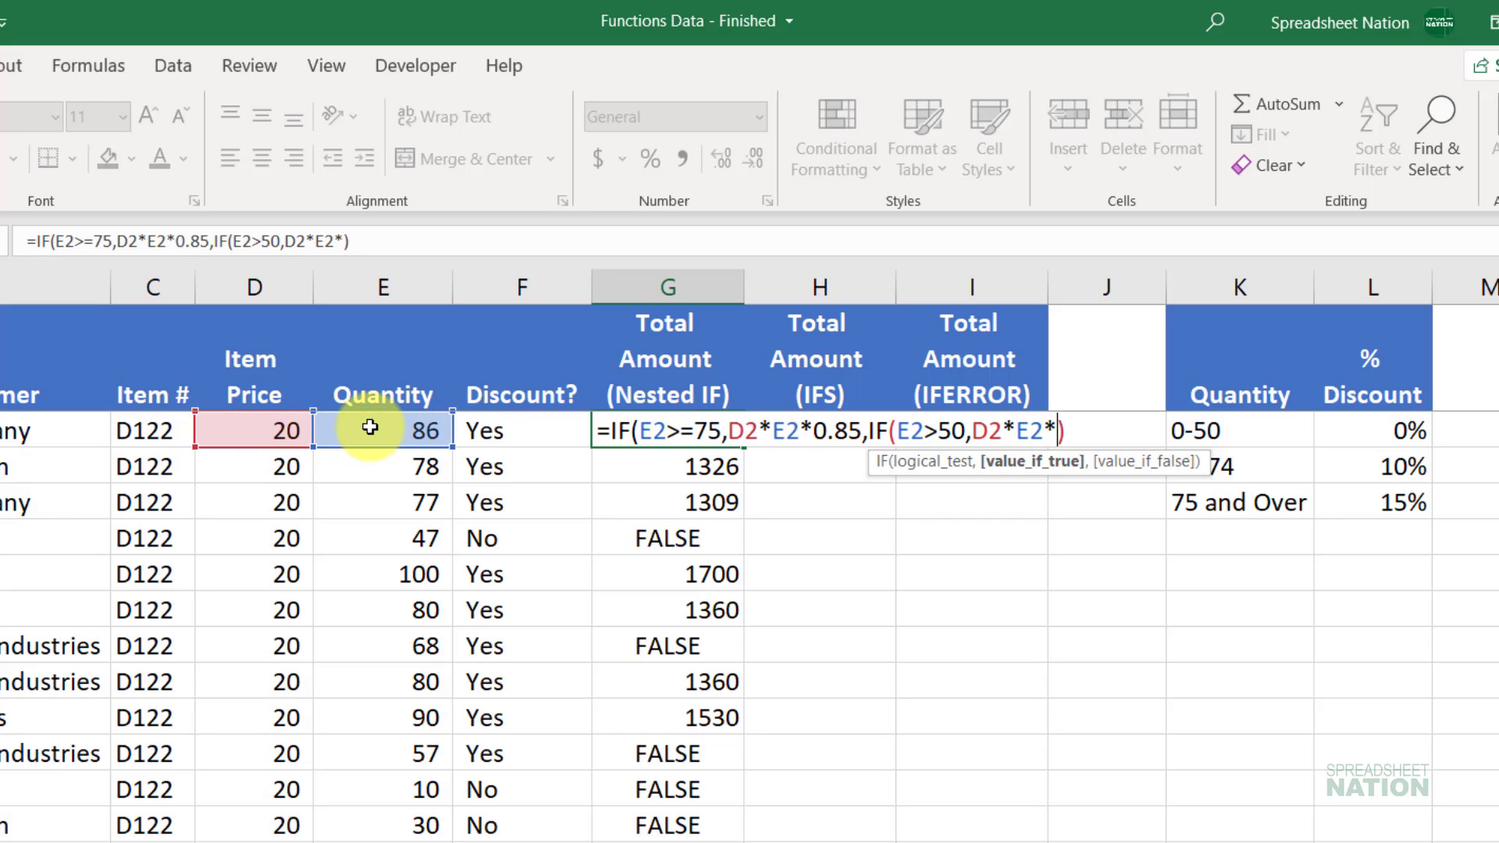
type(".9,")
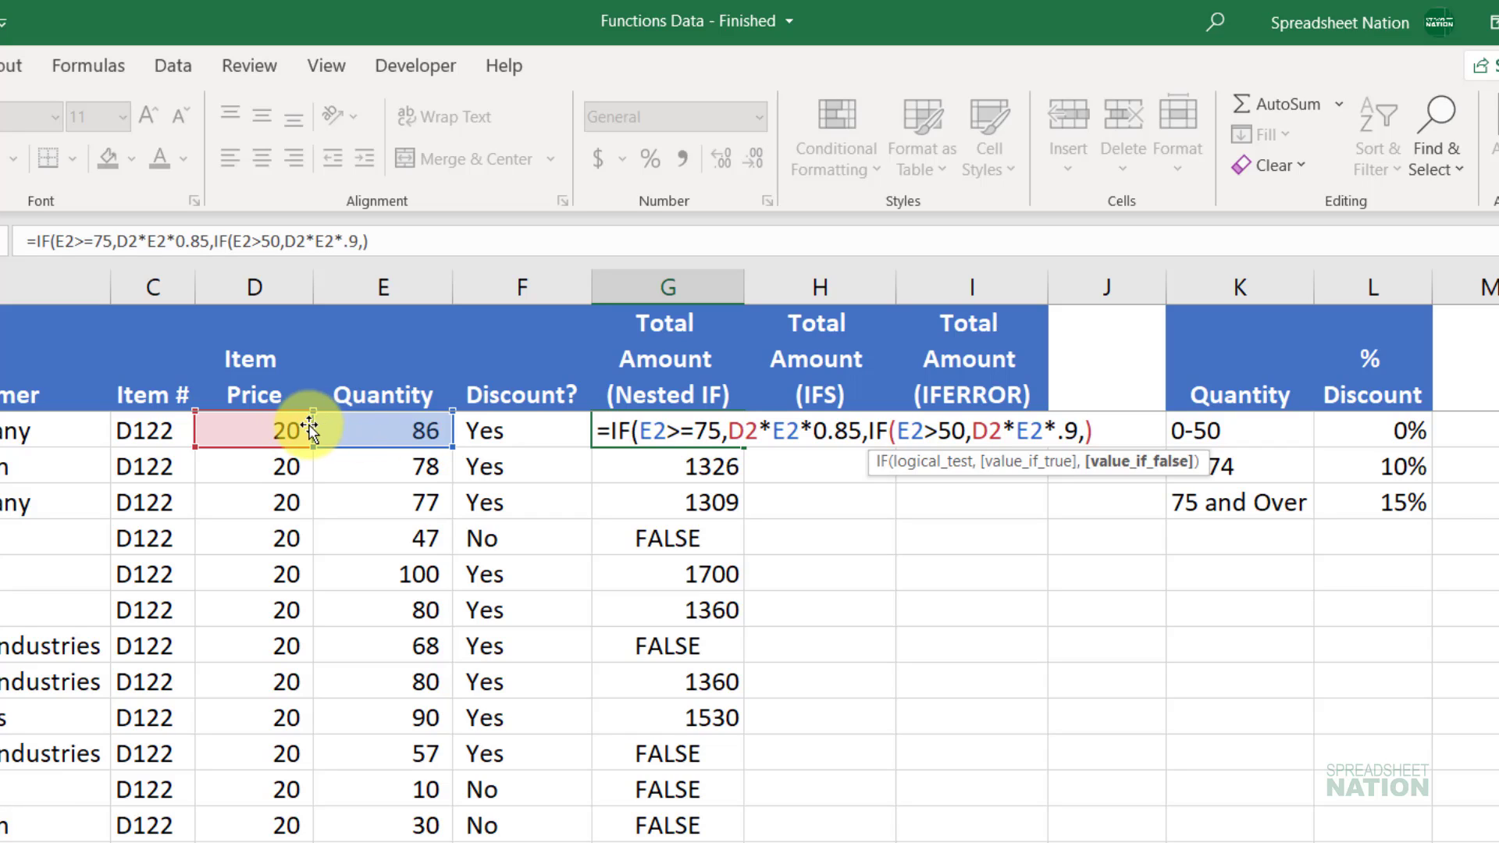
Step: Finish the nested IF with the full-price D2*E2 fallback and commit it, keeping 1462
left_click(259, 431)
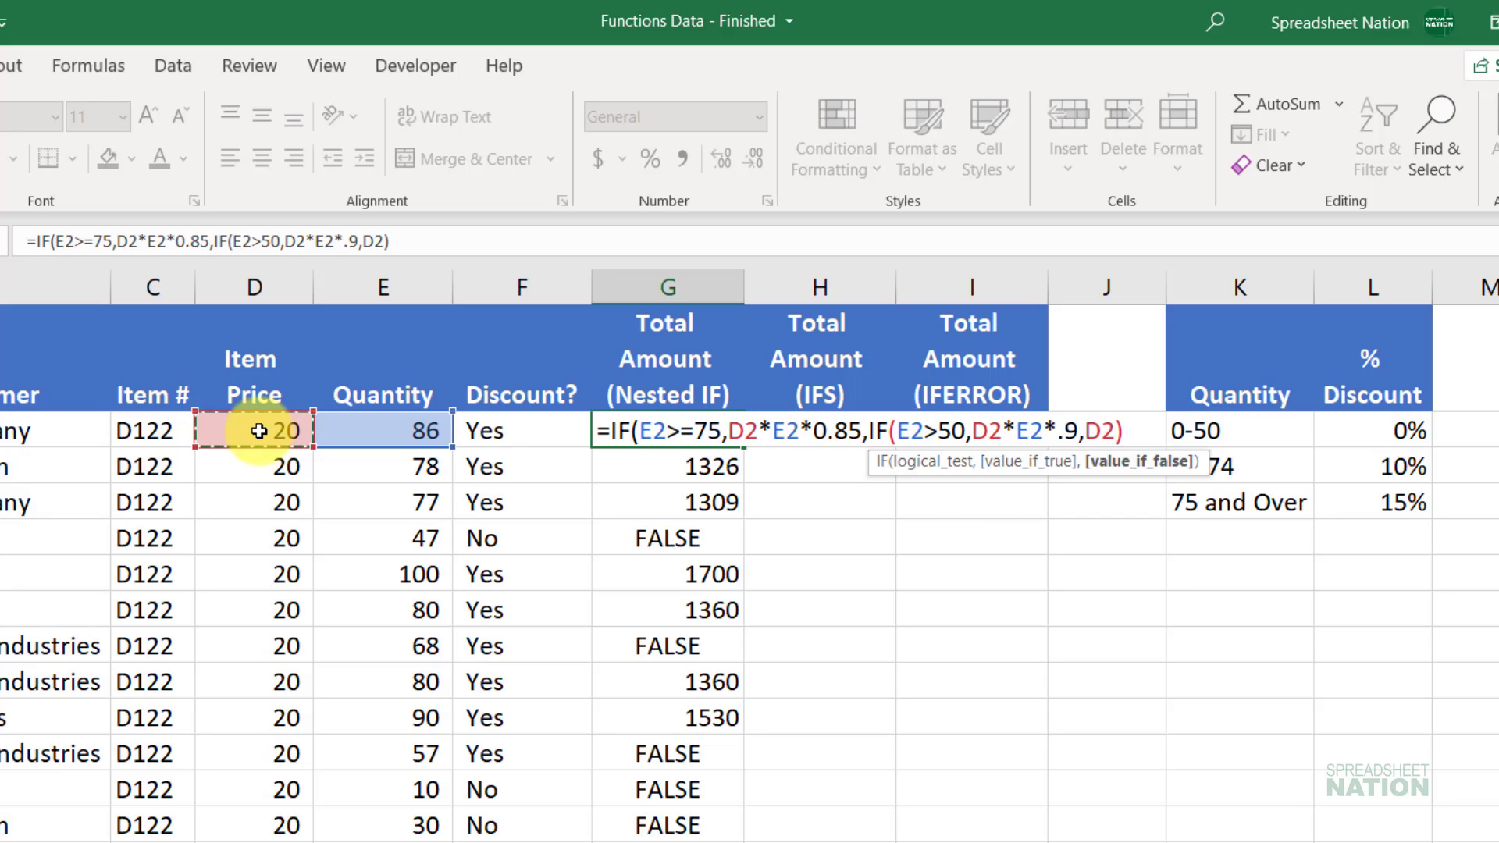
type("*")
left_click(397, 429)
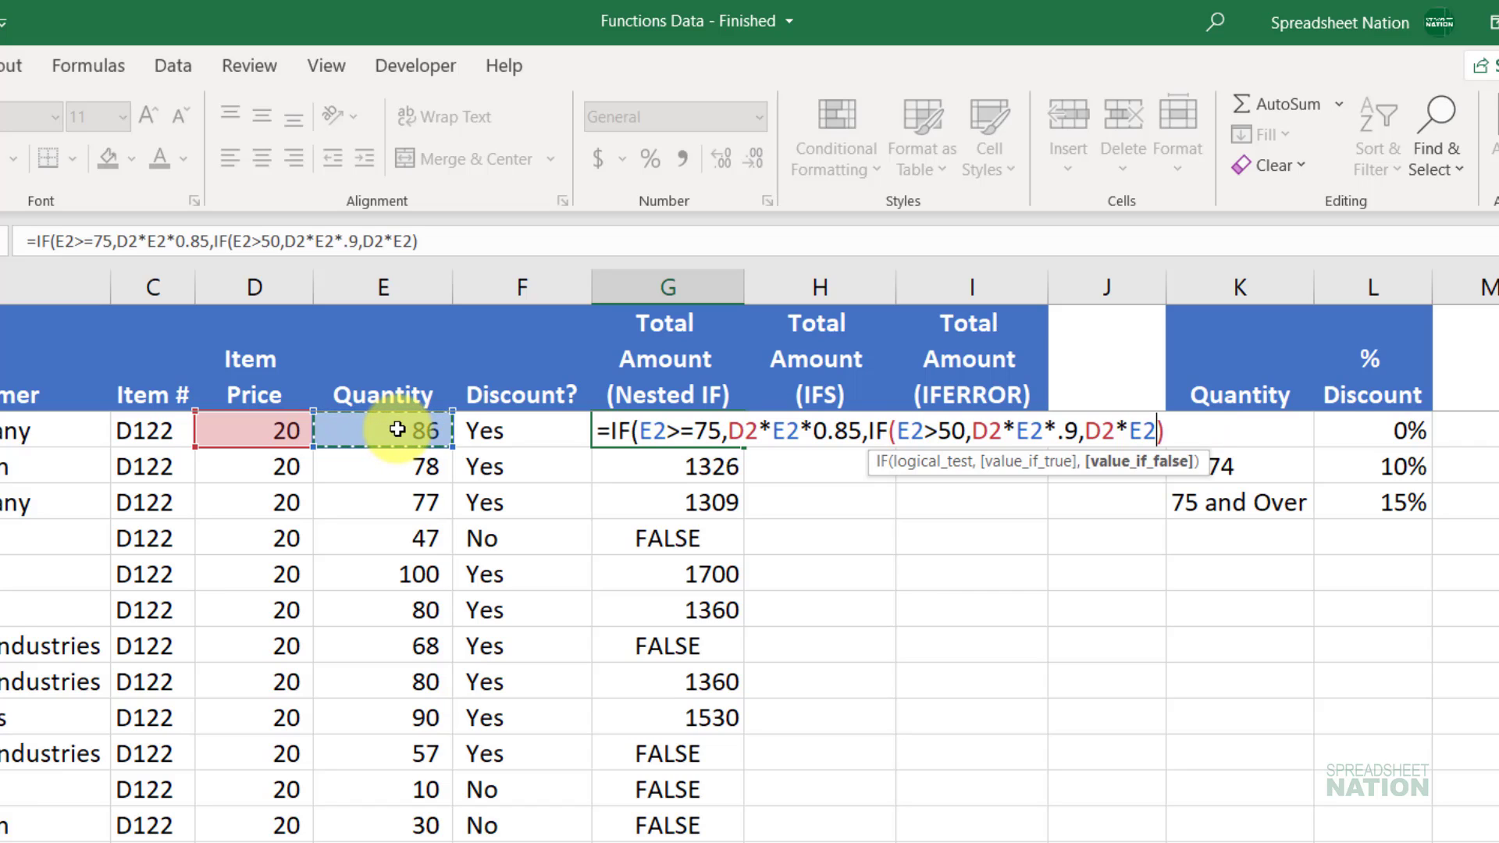
key("Return")
key("Return")
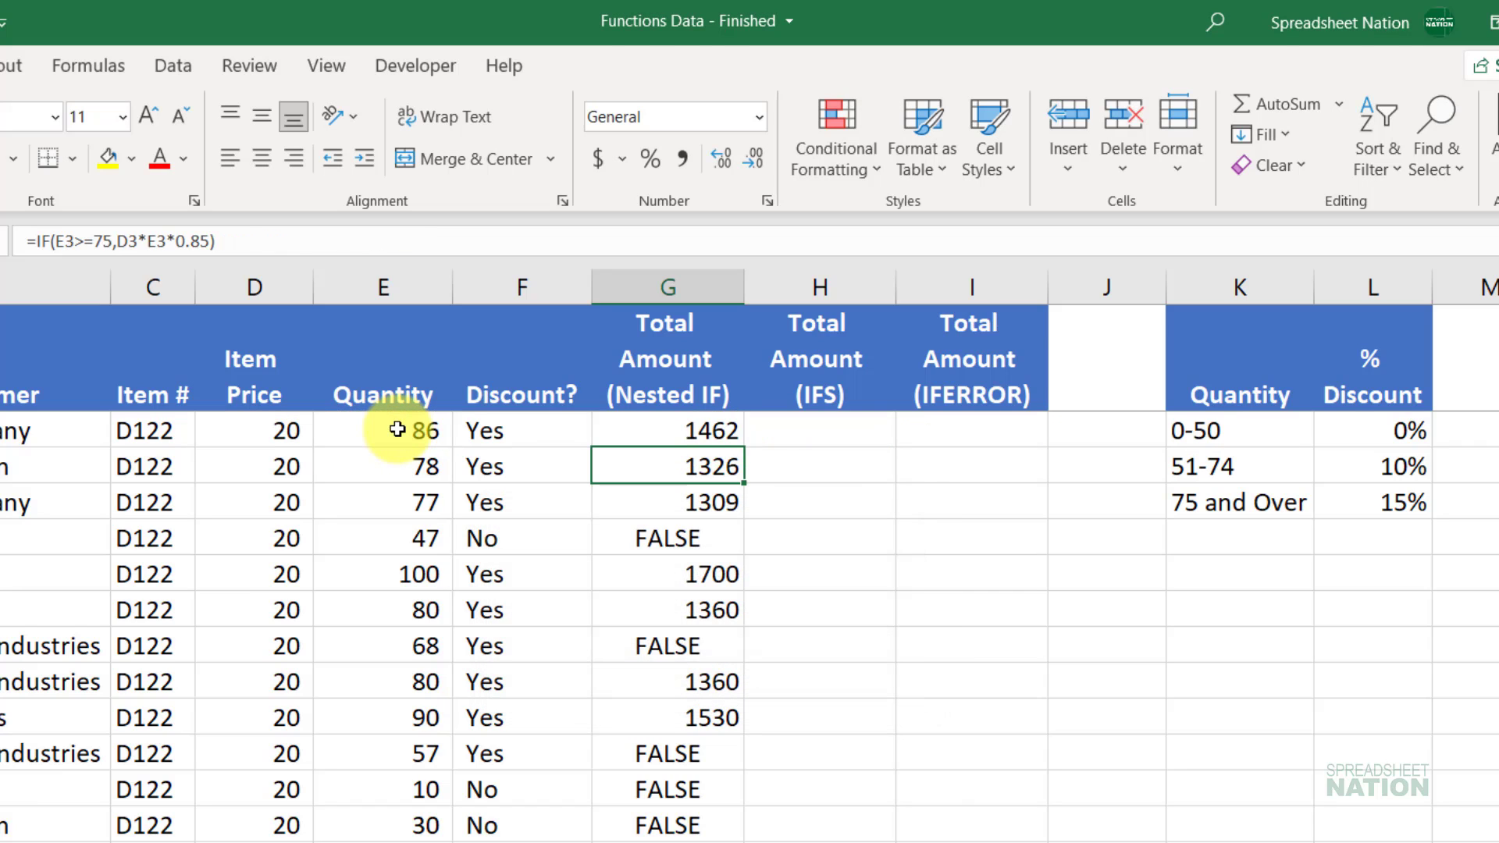
key("Up")
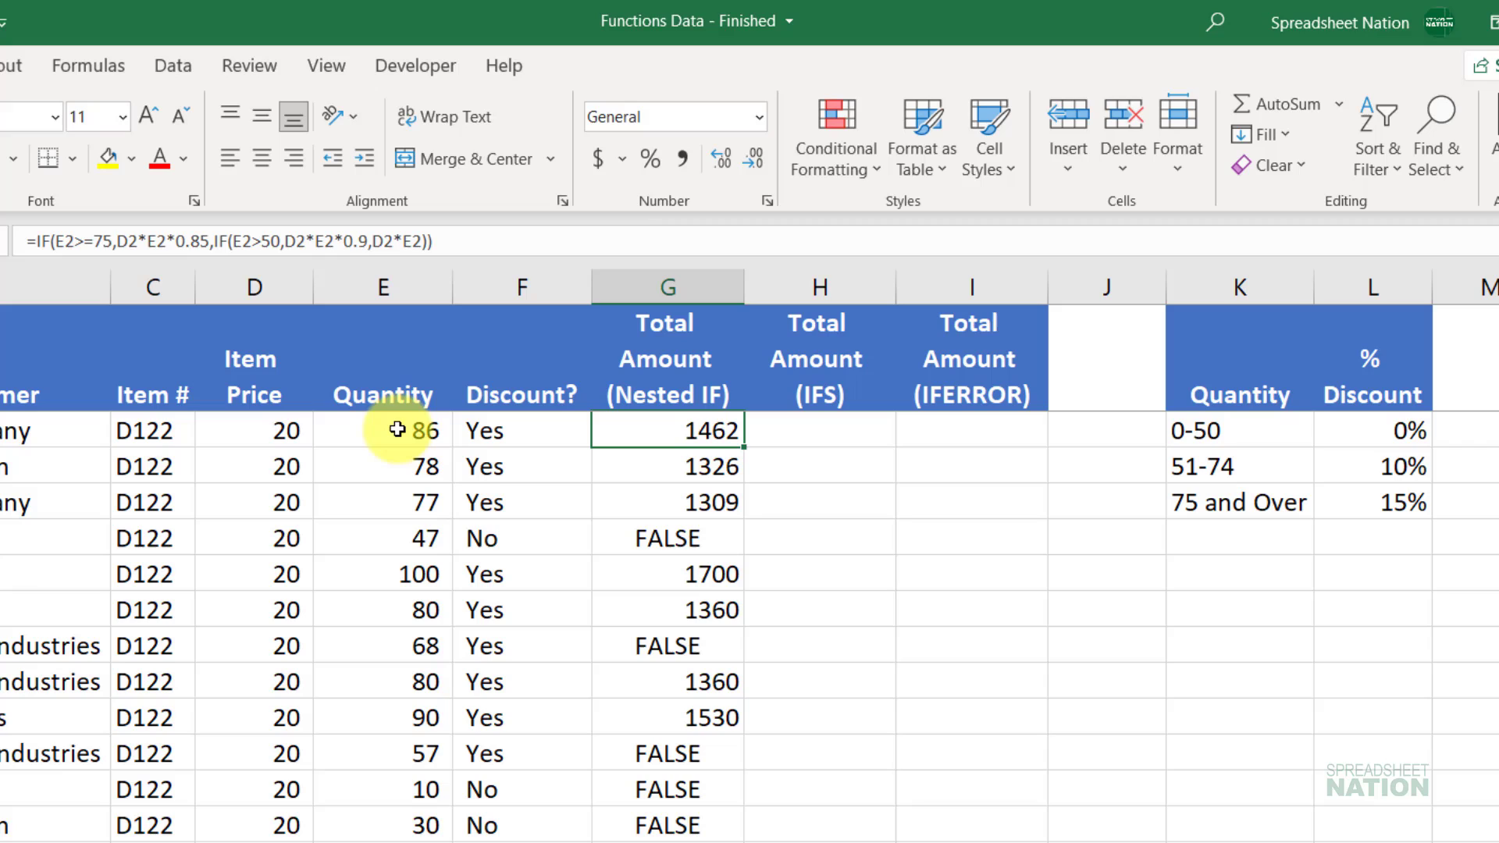
Step: Apply Comma Style with no decimals to G2, then copy the nested IF down column G and review it
left_click(683, 159)
left_click(761, 164)
left_click(761, 164)
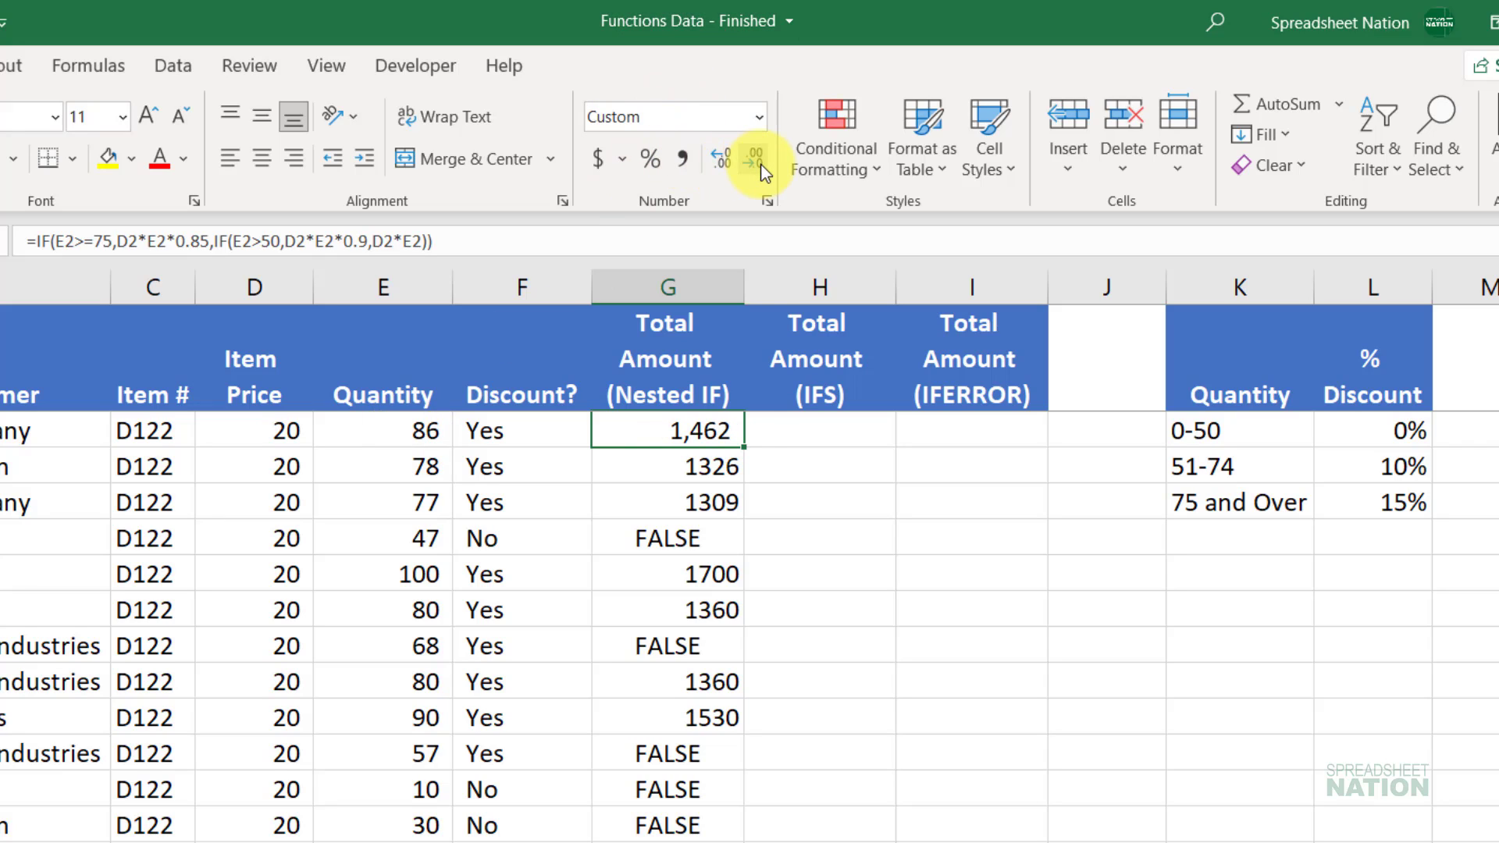
double_click(744, 448)
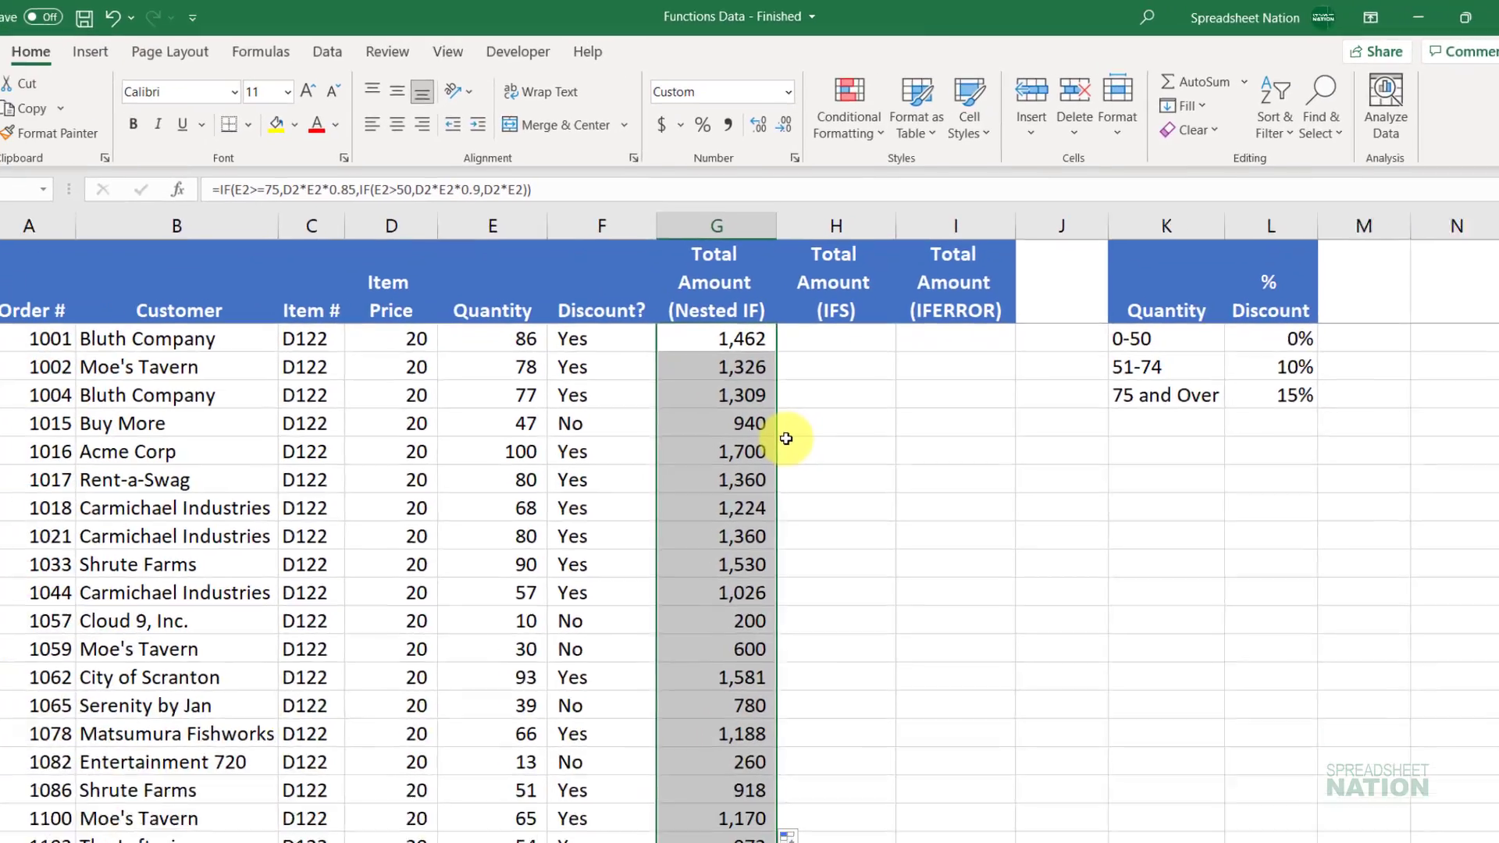
scroll(756, 558, "down", 1)
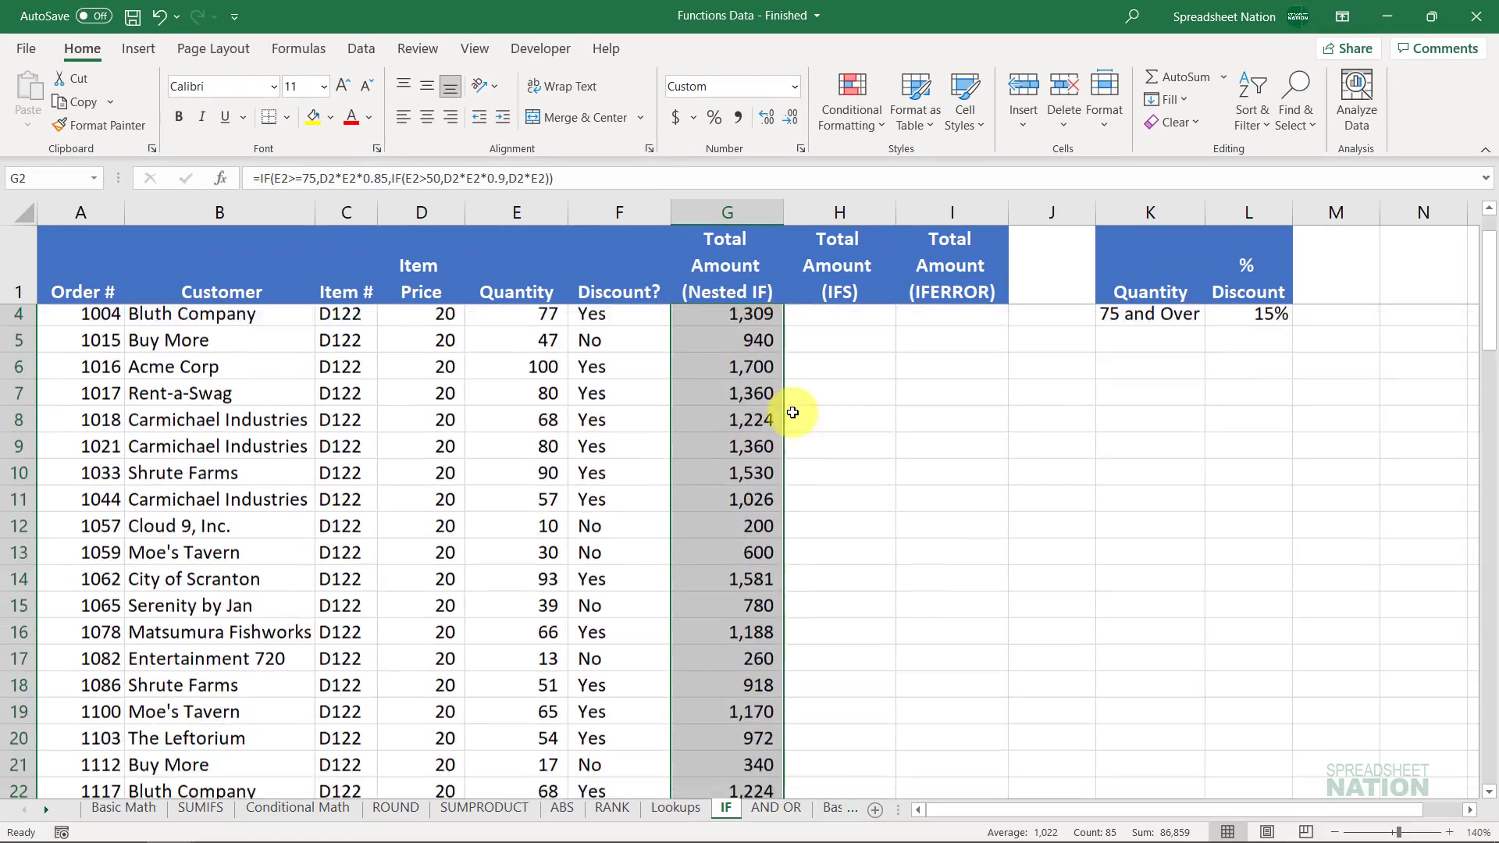
scroll(793, 412, "down", 11)
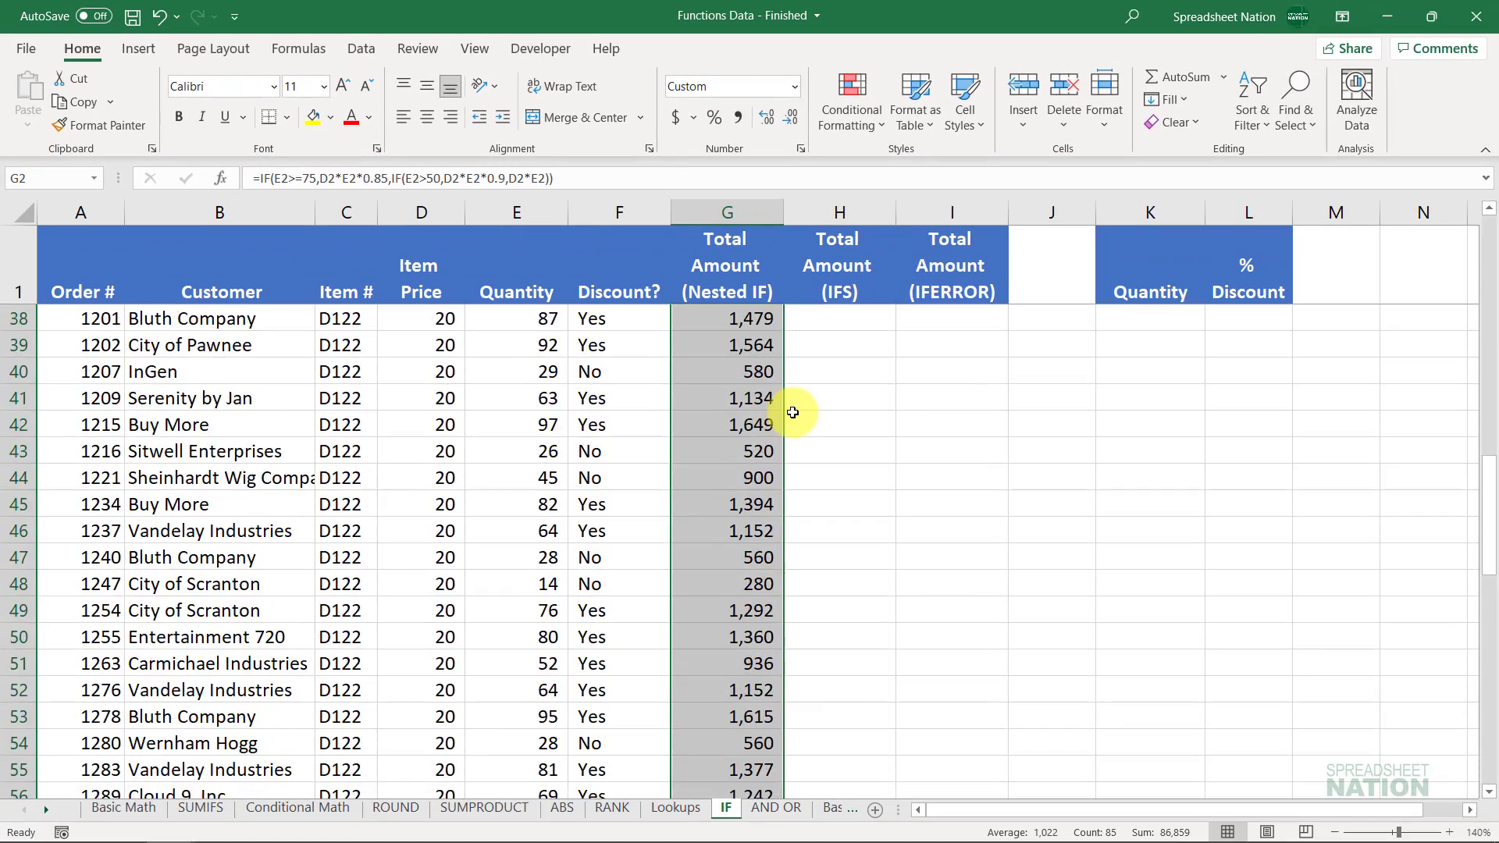
scroll(792, 412, "down", 14)
scroll(792, 412, "up", 20)
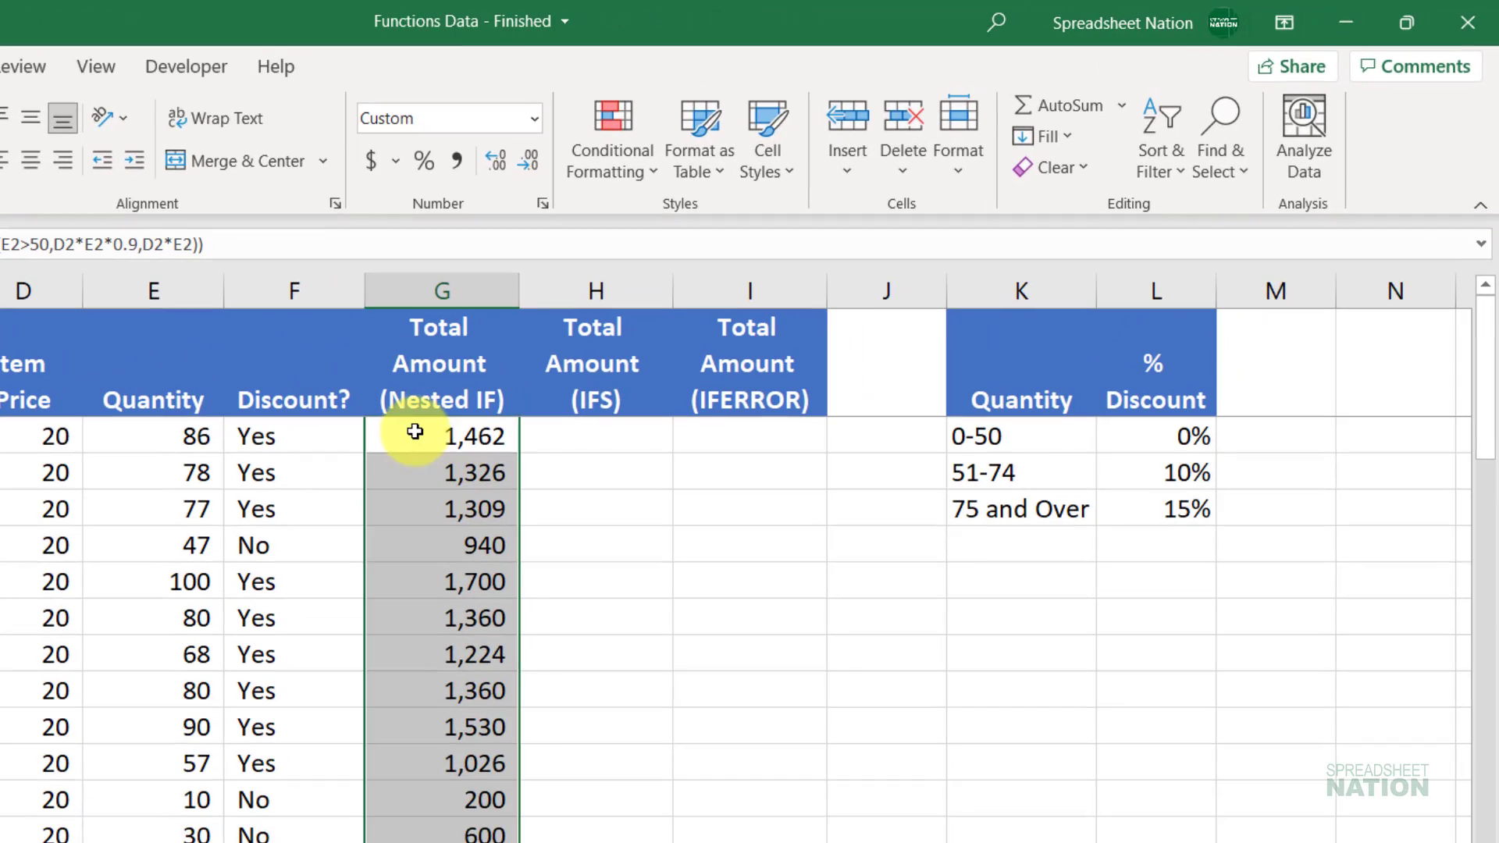
double_click(415, 431)
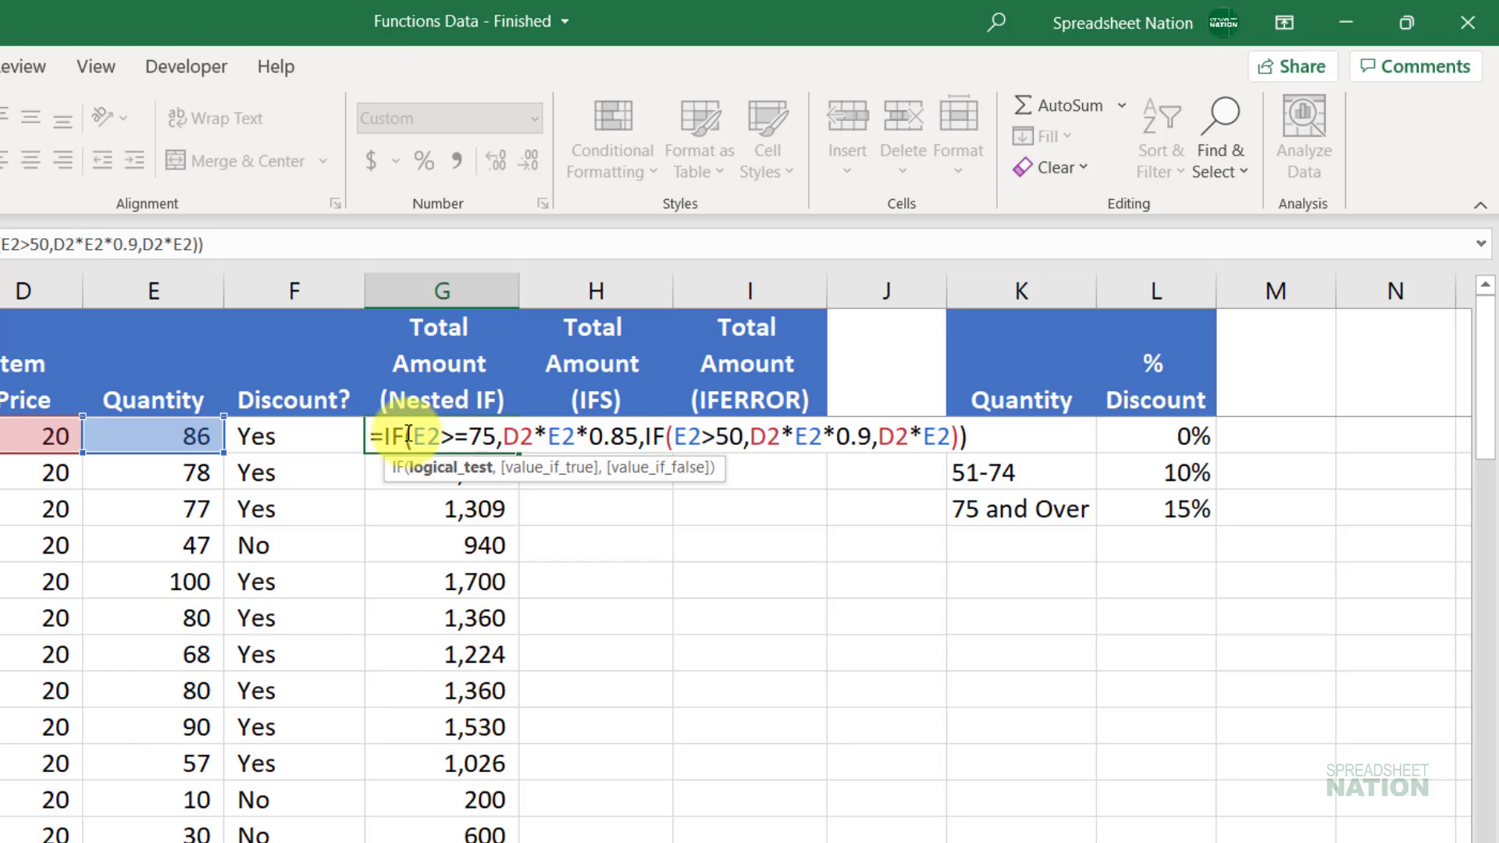
key("shift+Right")
key("shift+Right")
key("shift+Right")
key("shift+Right")
key("shift+Right")
key("shift+Right")
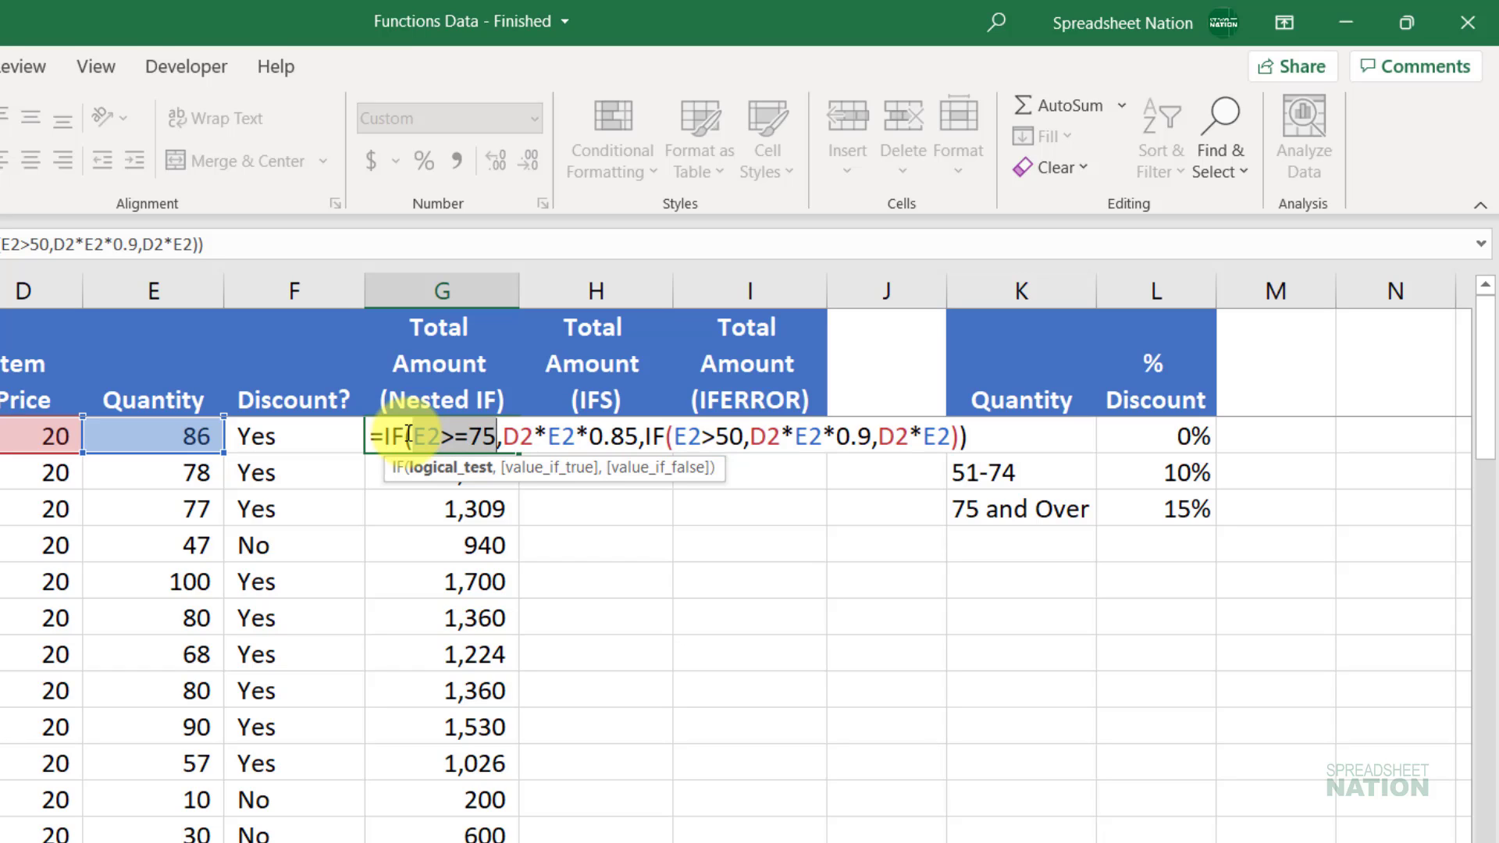
key("Right")
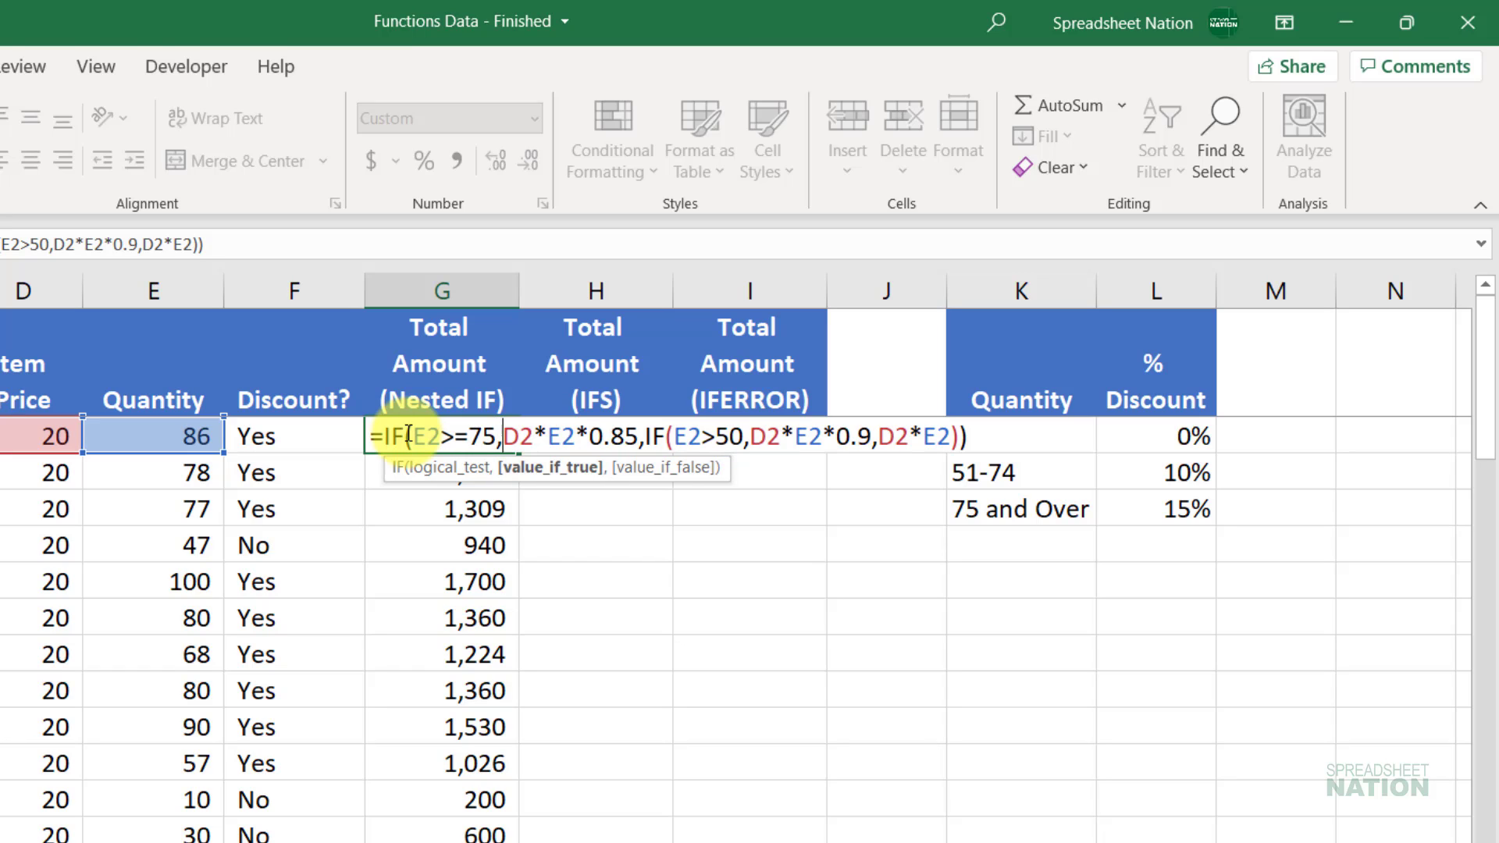
key("shift+Right")
key("shift+Right")
key("shift+Right")
key("shift+Right")
key("shift+Right")
key("shift+Right")
key("shift+Right")
key("shift+Right")
key("shift+Right")
key("shift+Right")
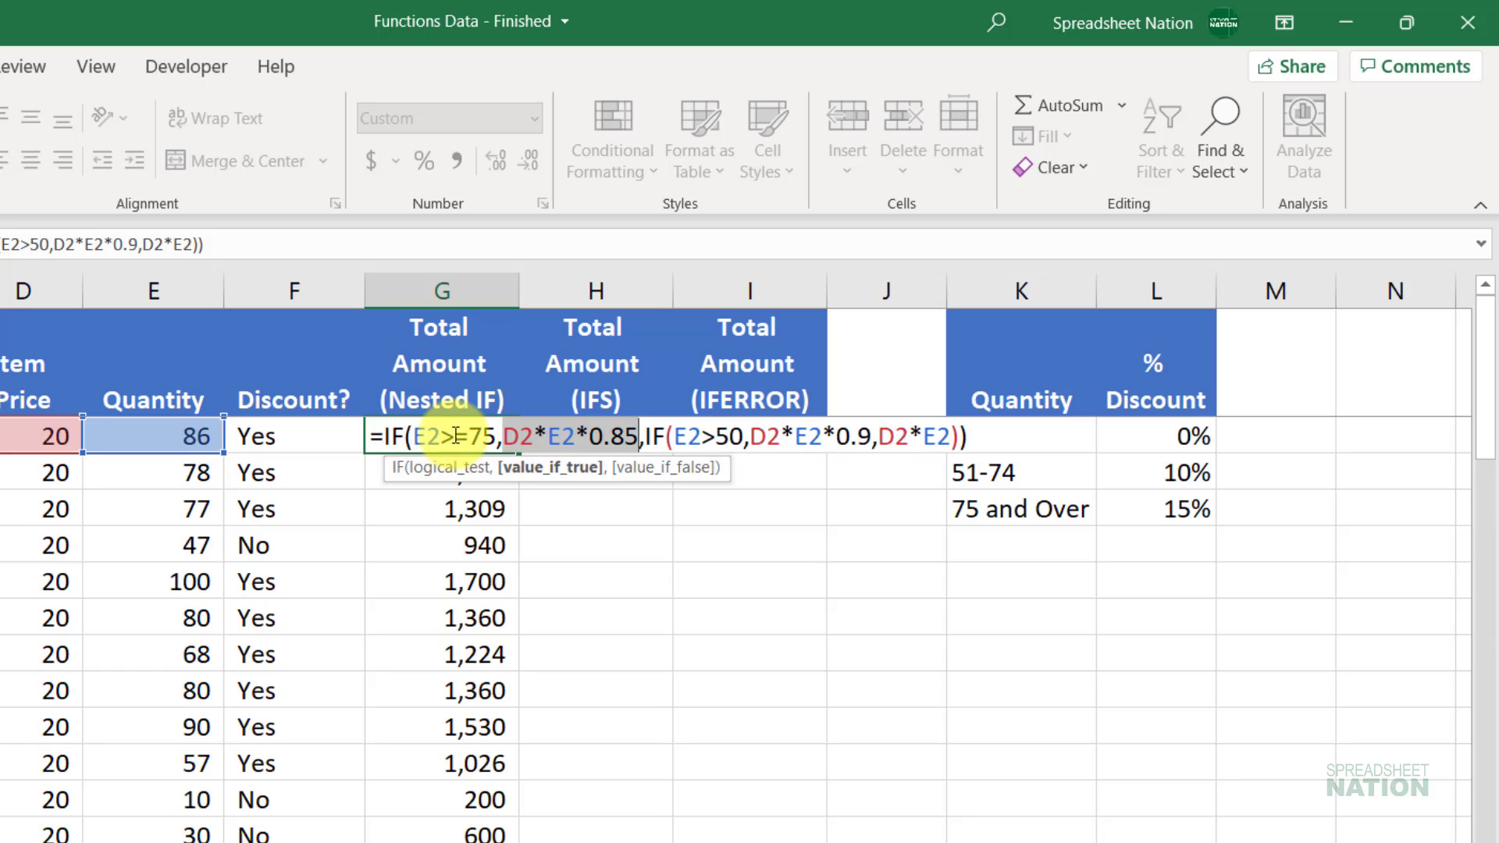
left_click(553, 452)
Step: Enter =IF(E2>50,D2*E2*.9) in H2, correcting the typo, so it returns 1548
type("=")
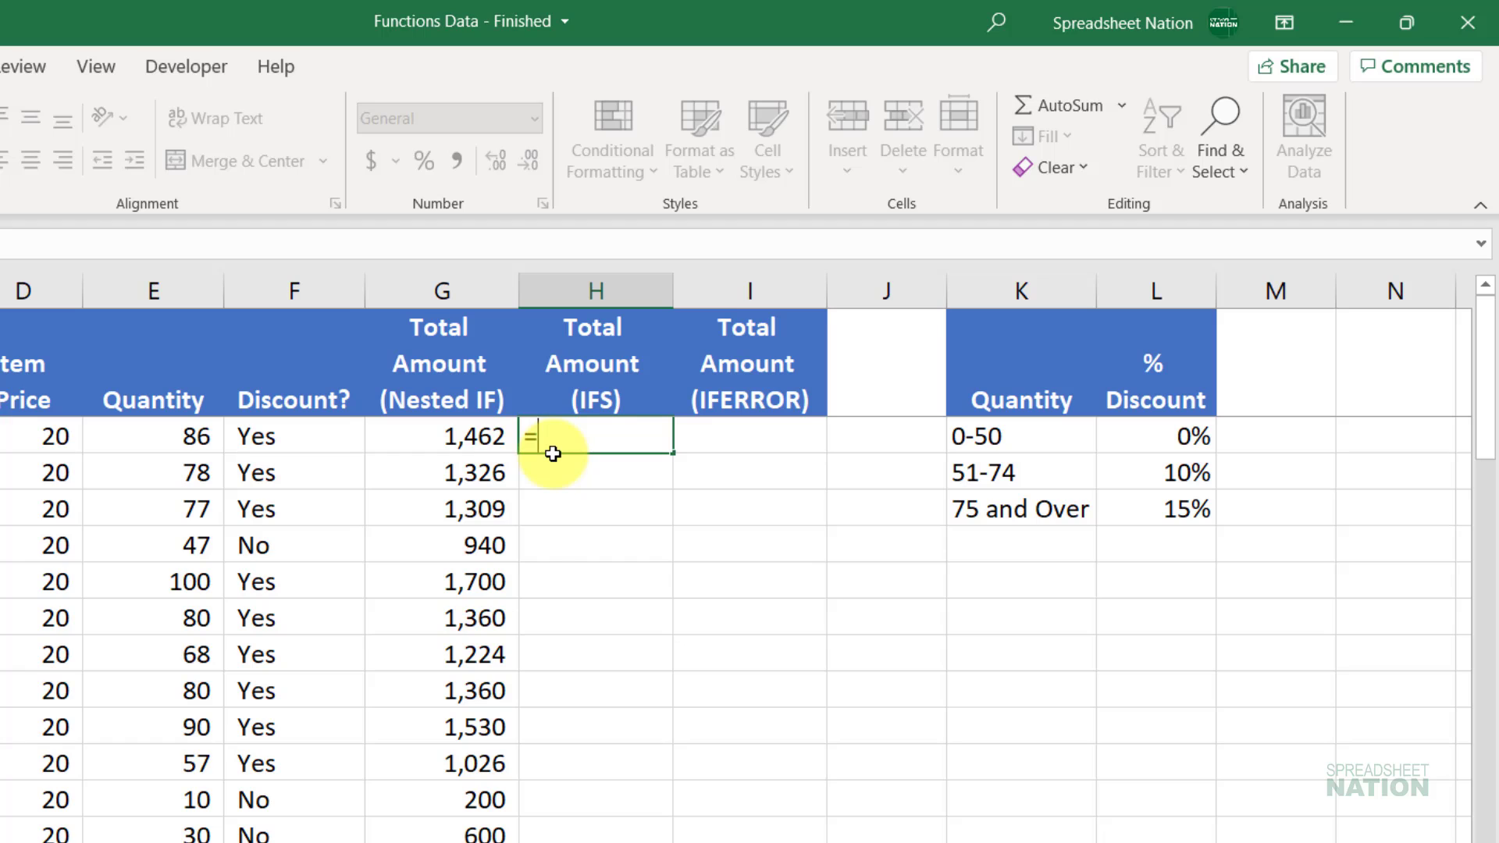
type("IF(")
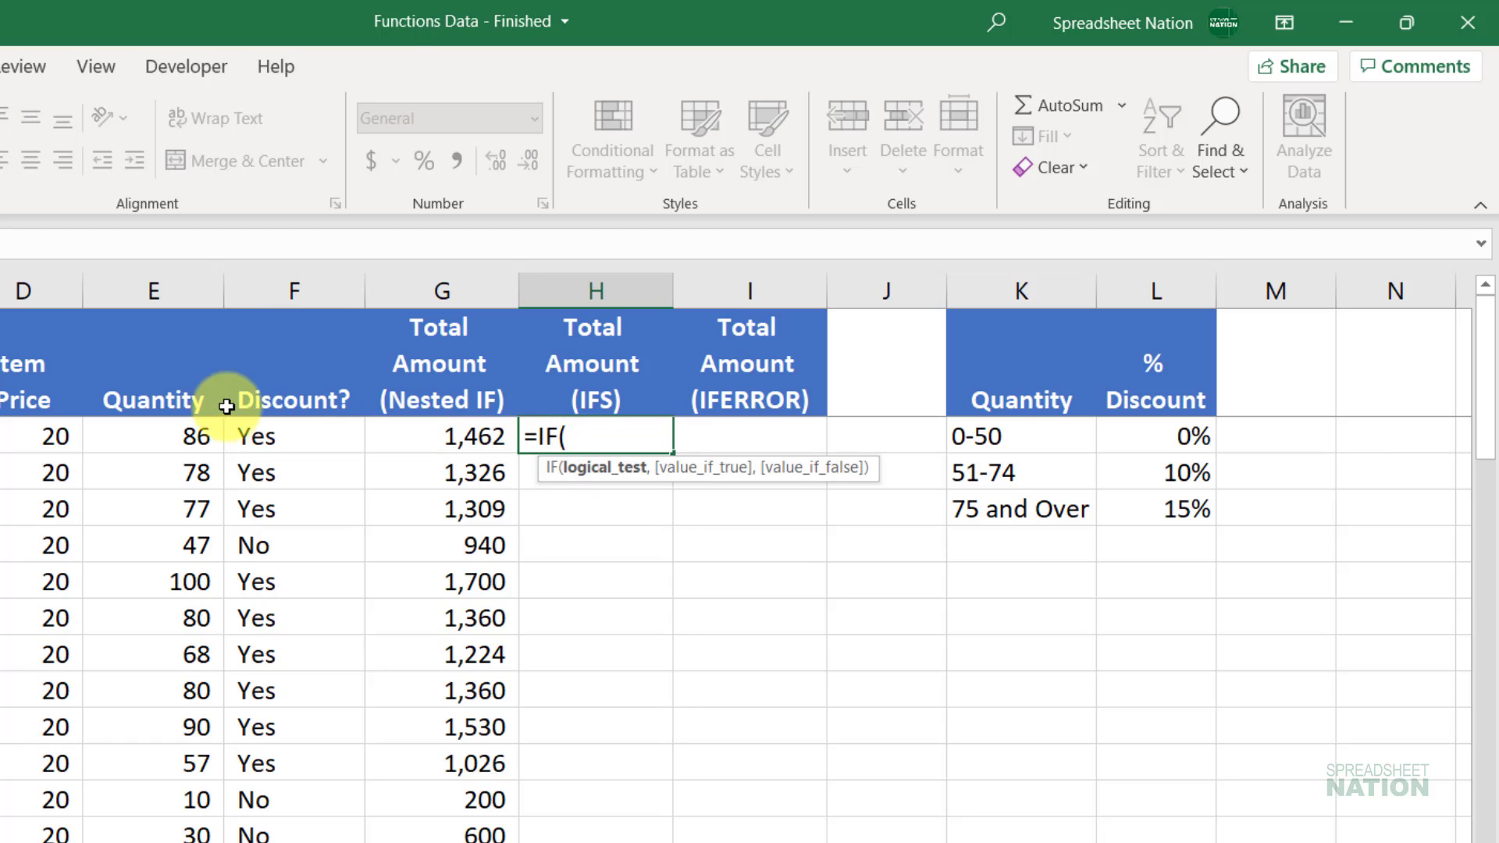
left_click(197, 435)
type(">5-")
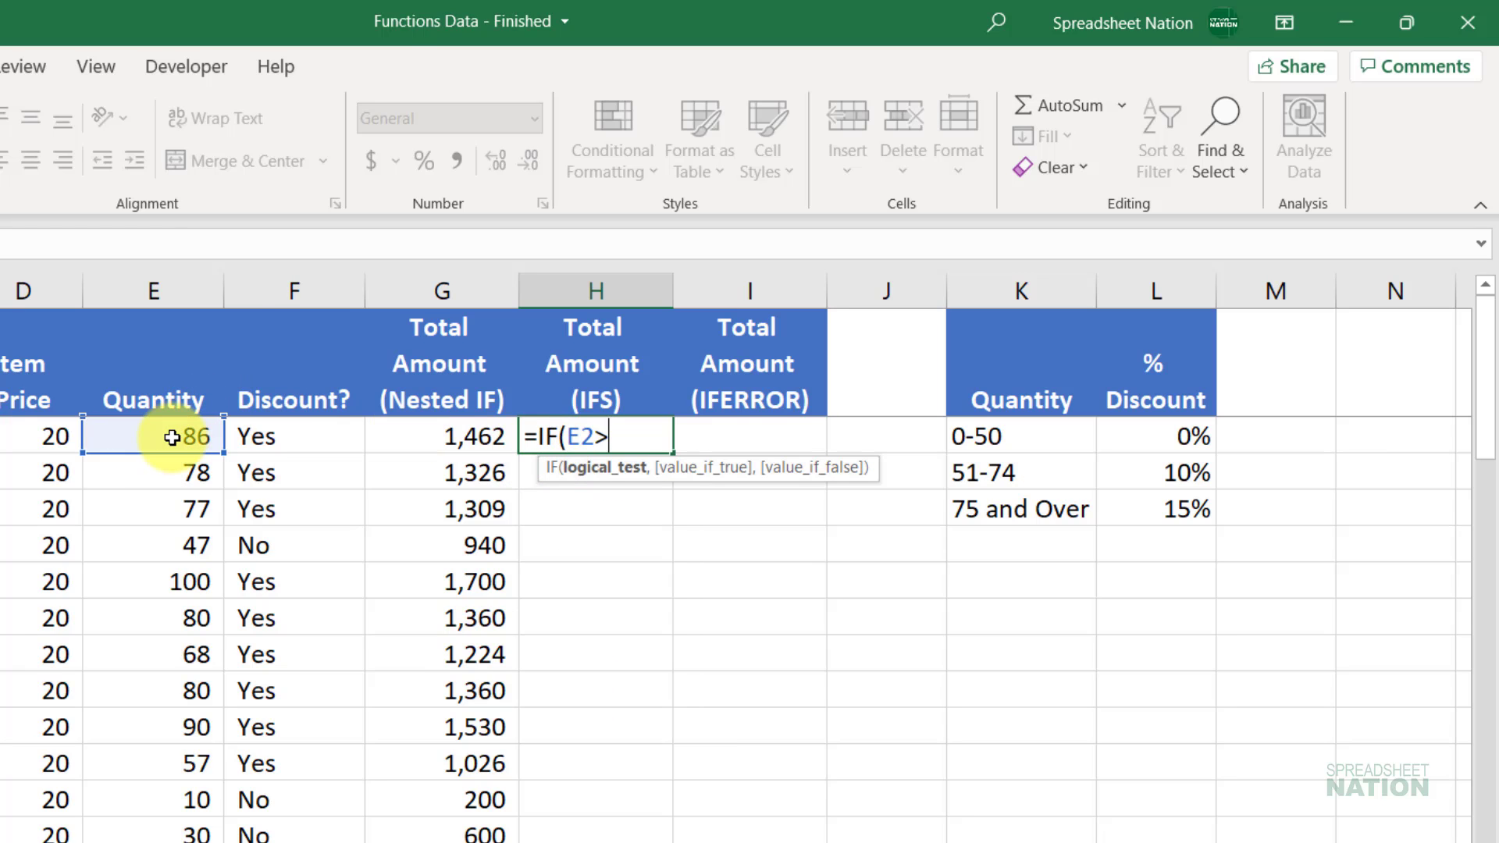
key("BackSpace")
type("0,")
left_click(44, 432)
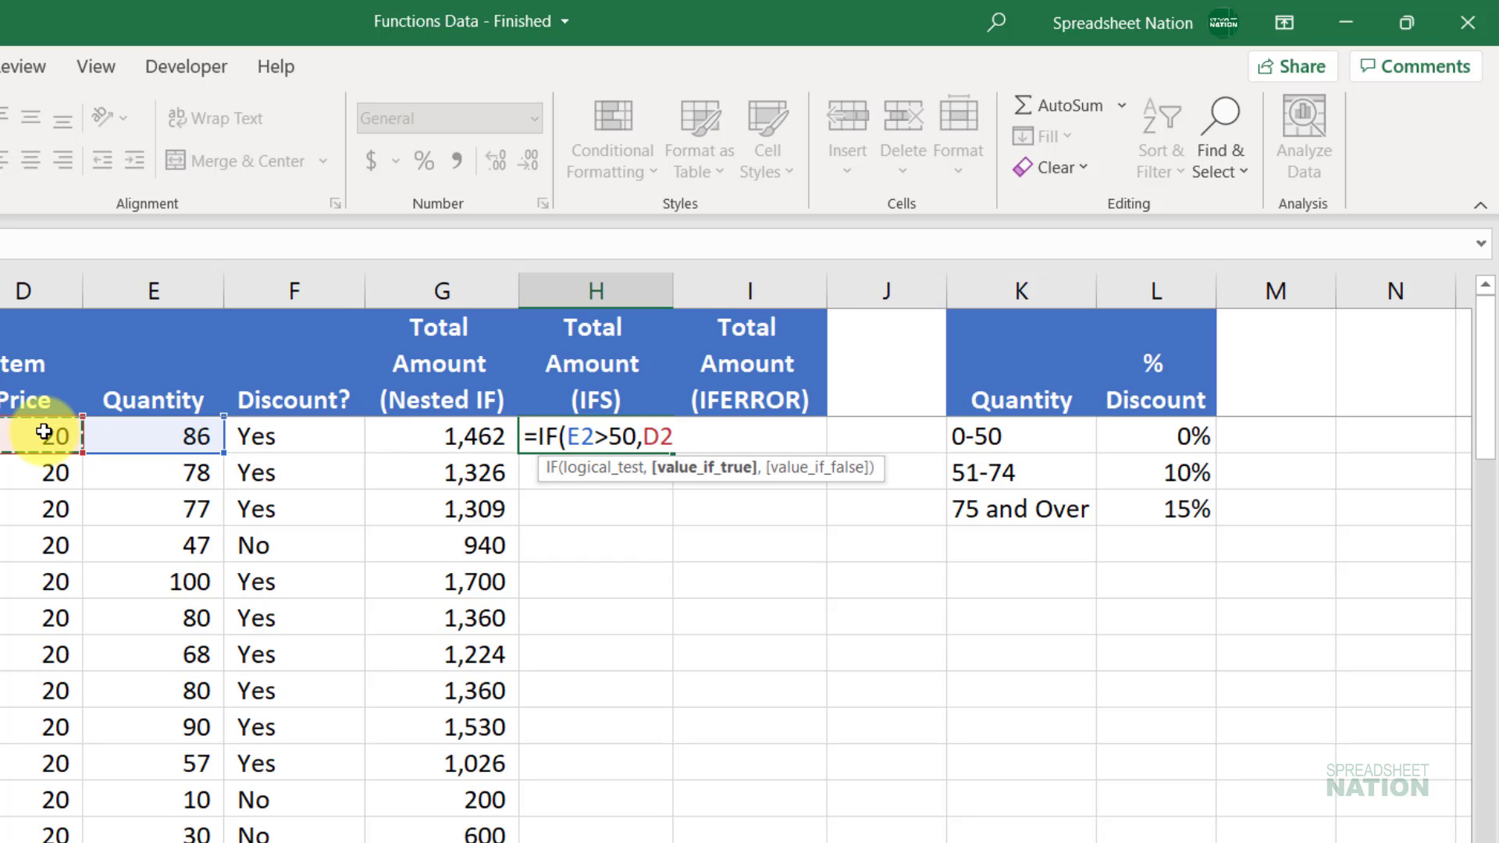
type("*")
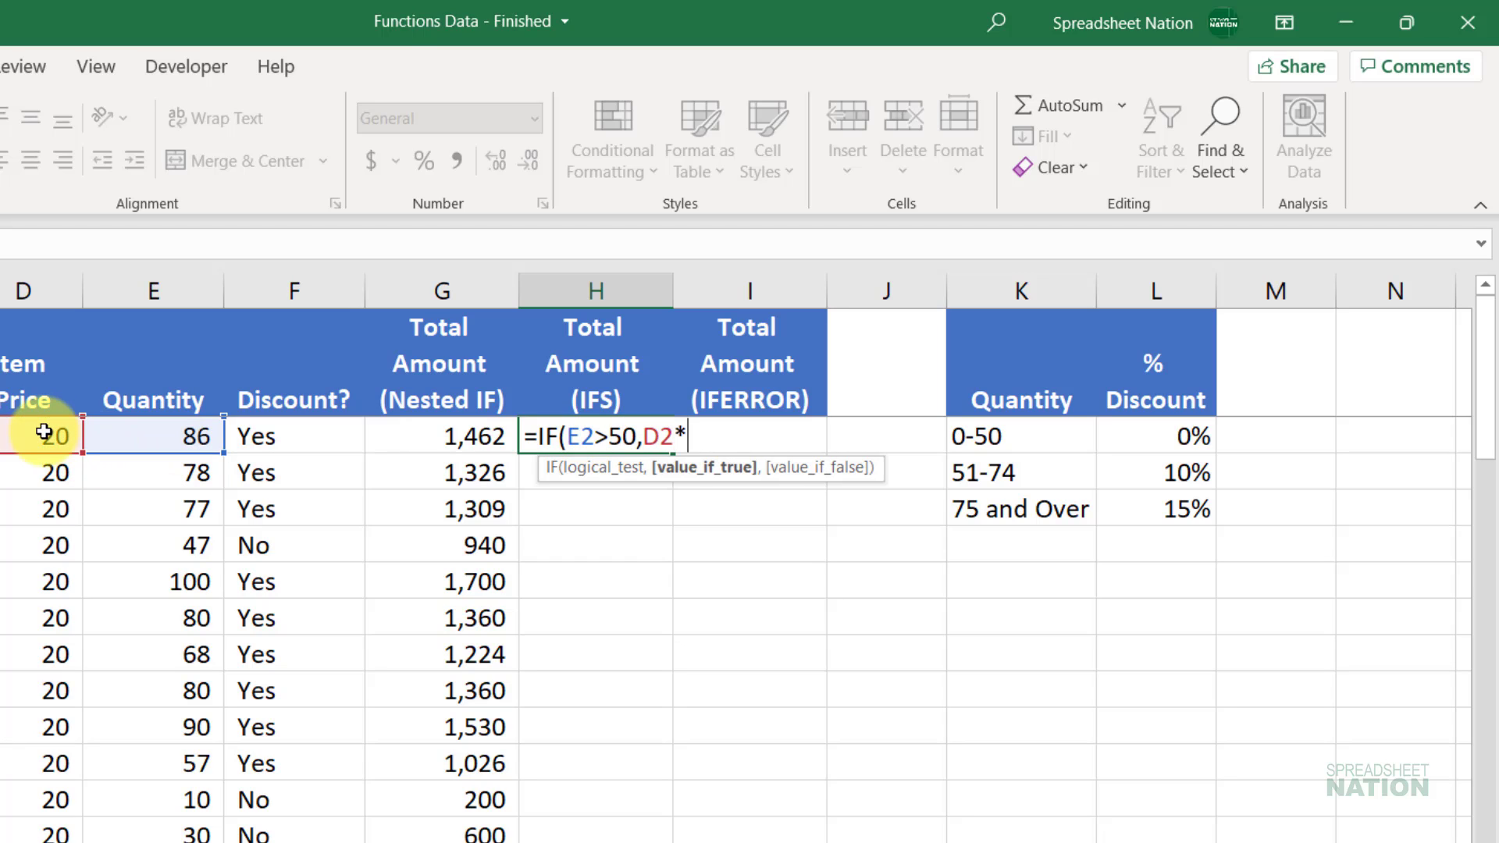
left_click(155, 434)
type("*.9")
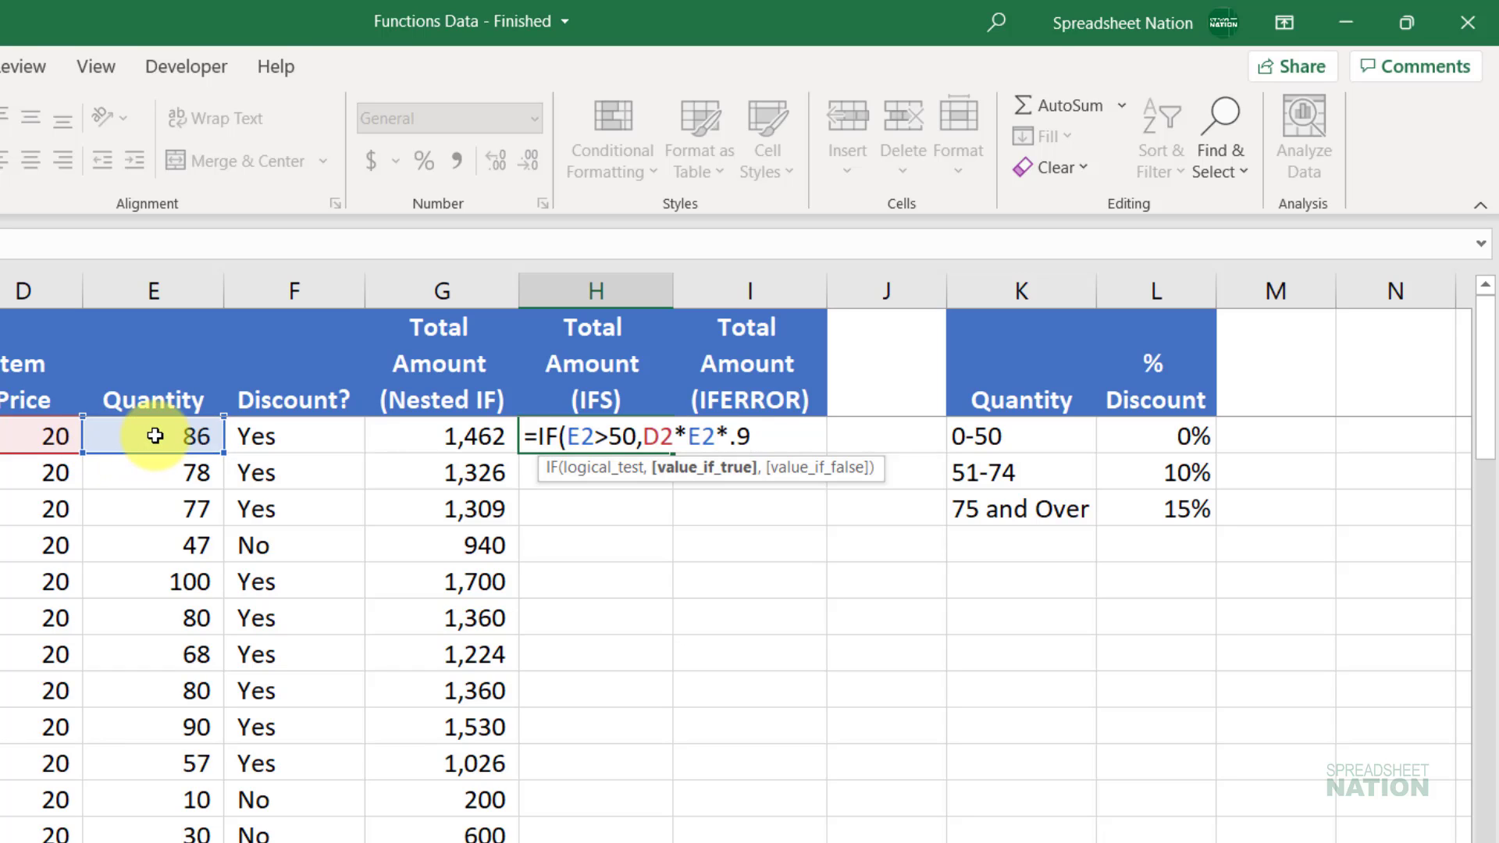
left_click(648, 426, "shift")
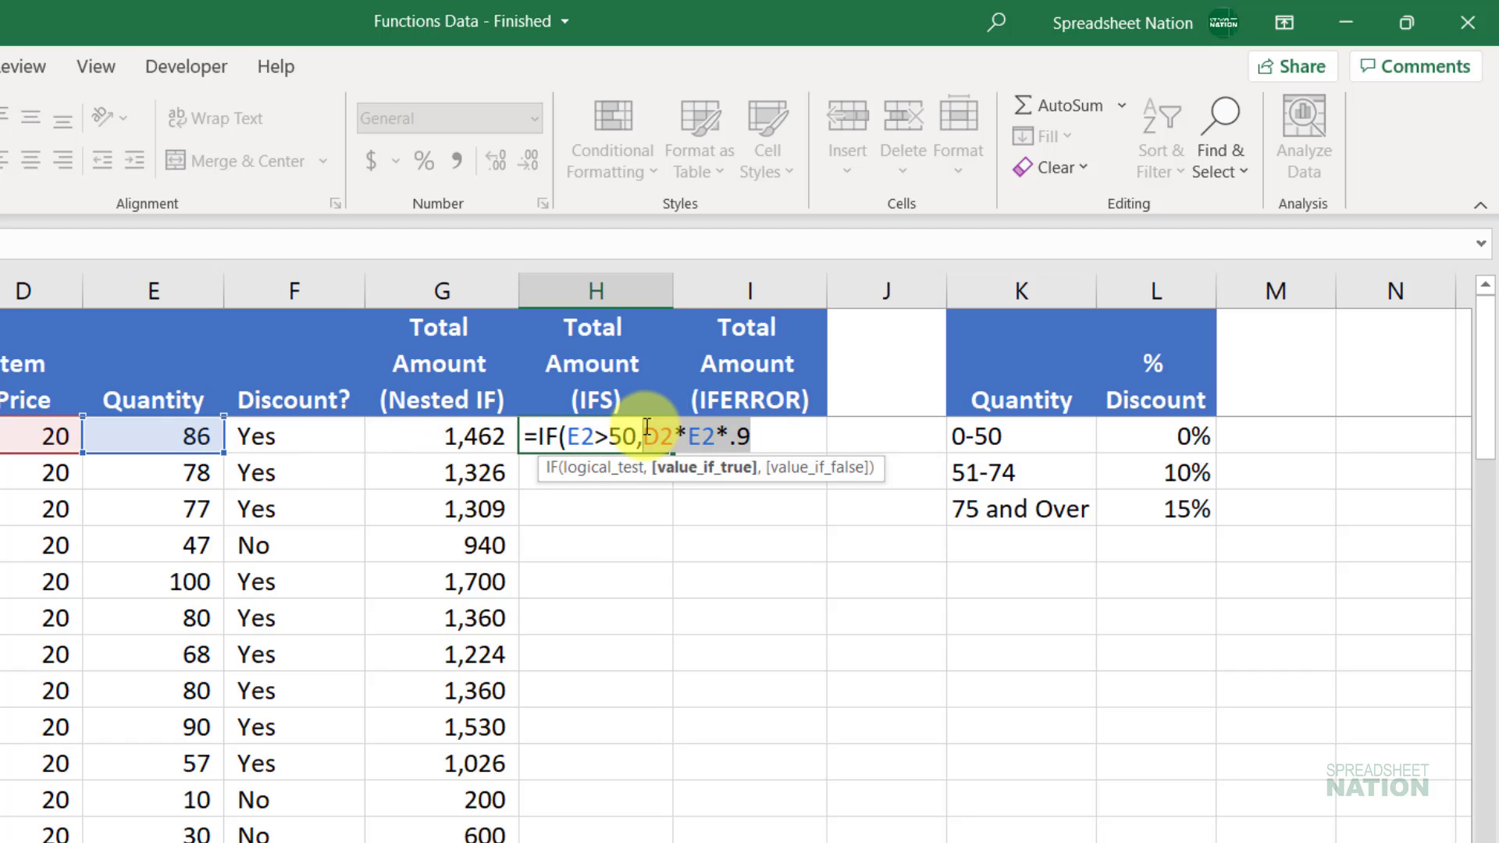
key("Return")
key("Up")
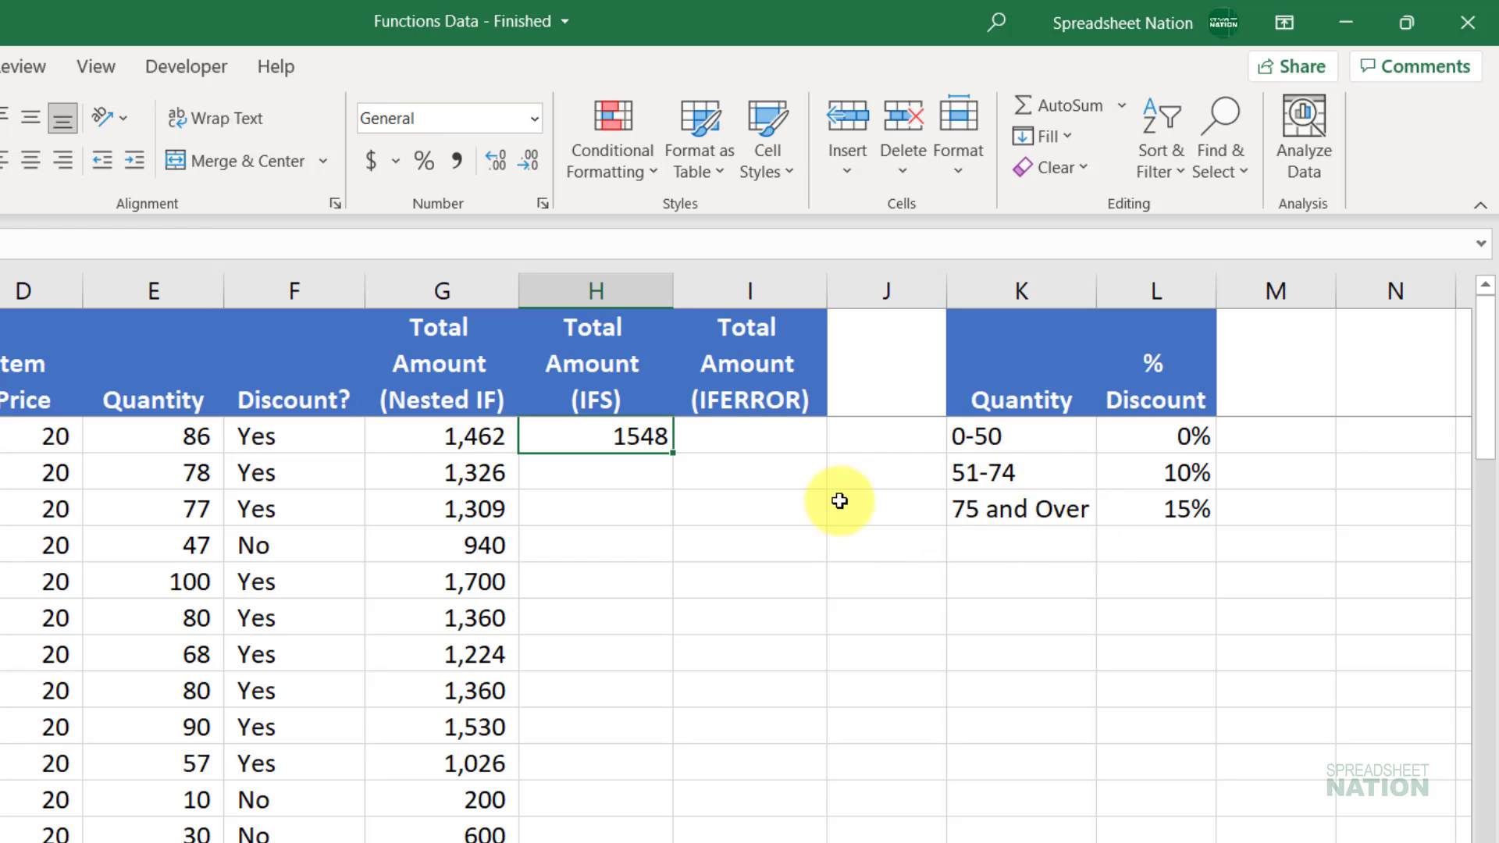
left_click(1033, 508)
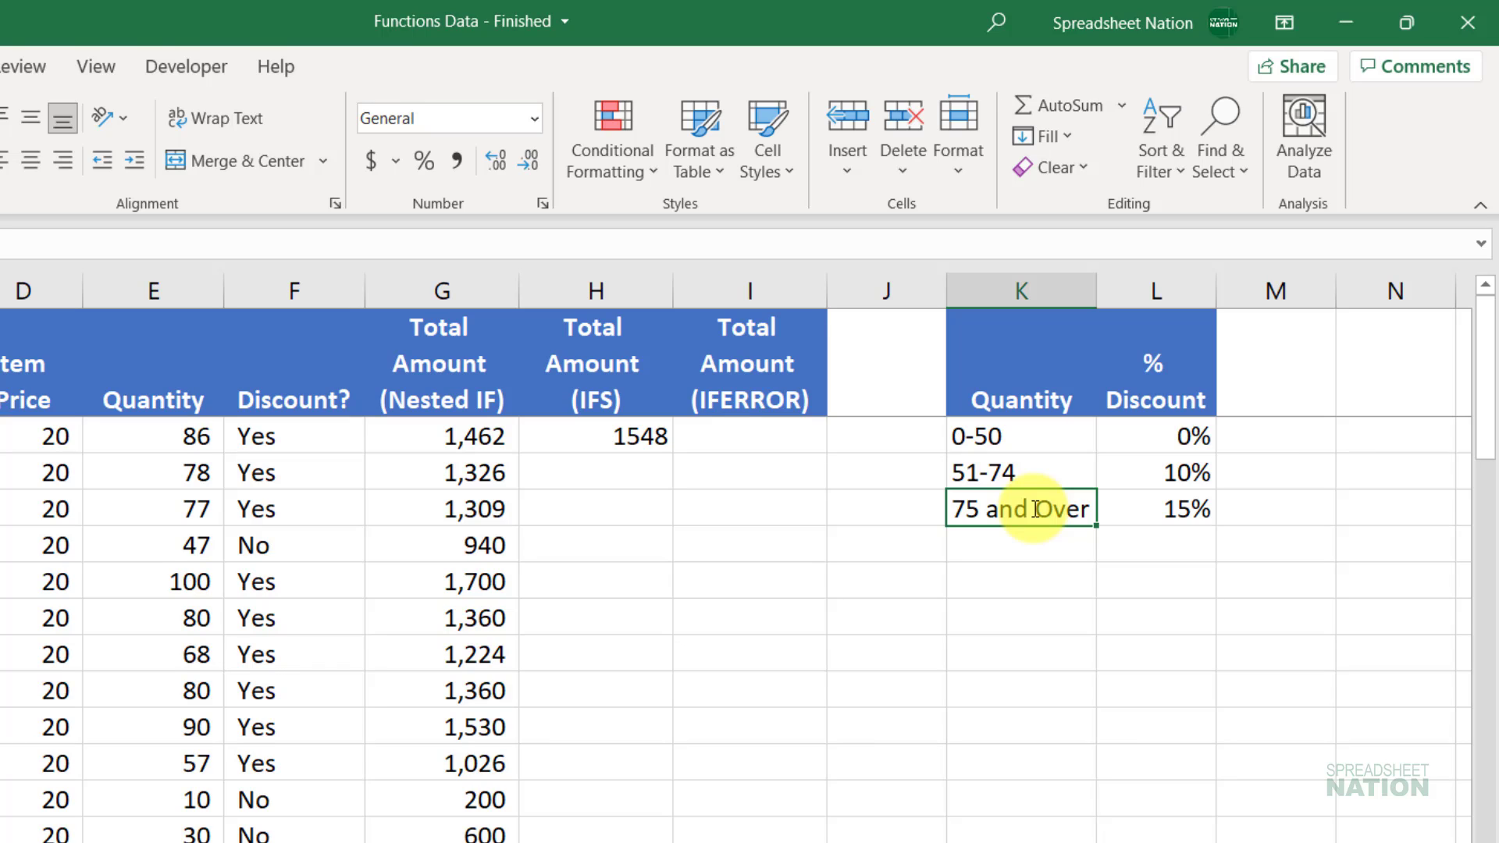
Step: Delete the 1548 result from H2 and begin a new =ifs formula there
left_click(687, 437)
key("Left")
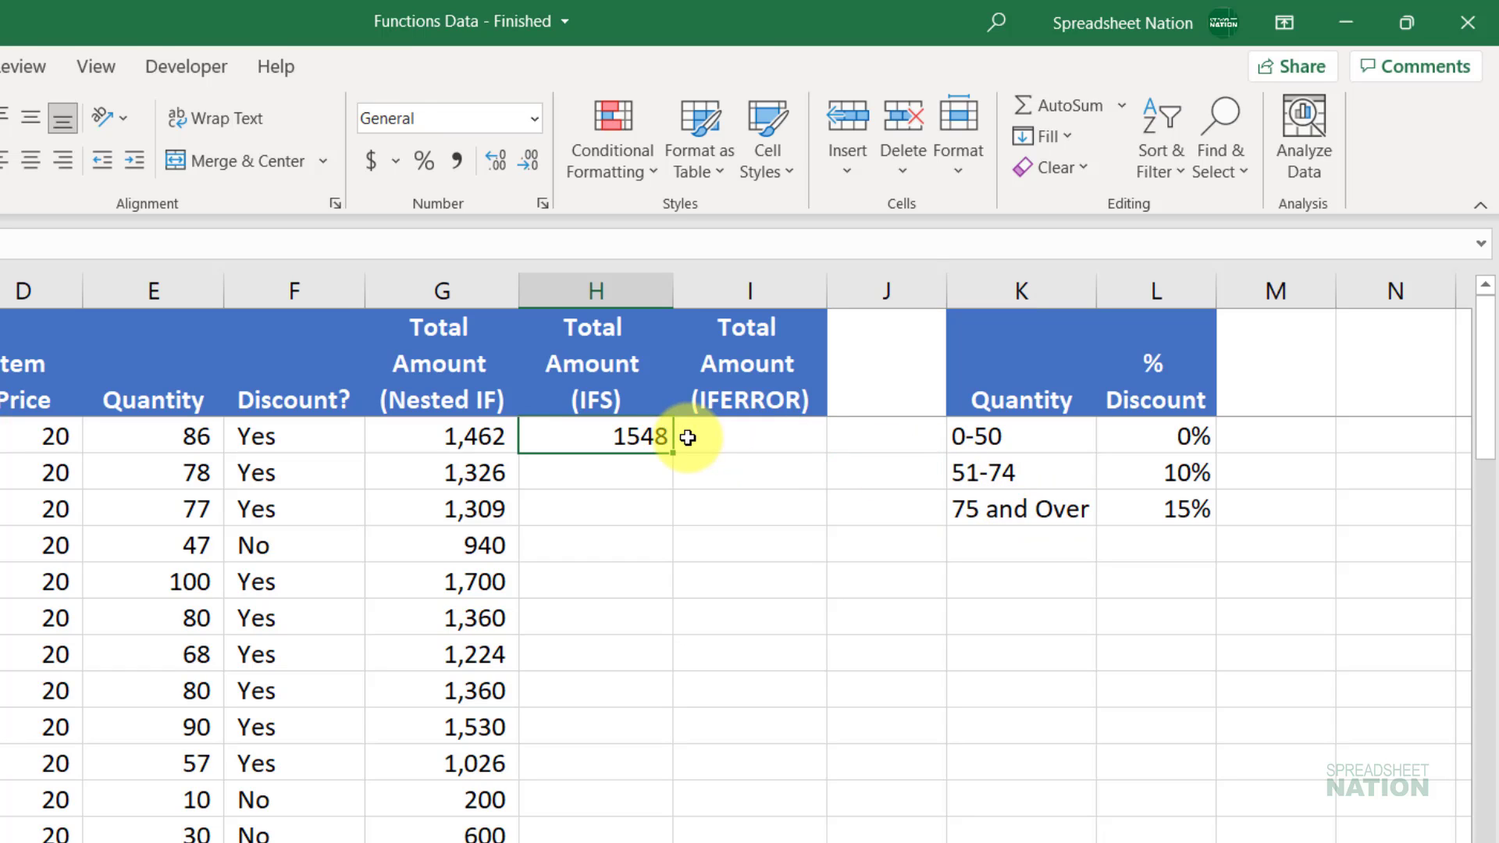
key("Delete")
type("=ifs")
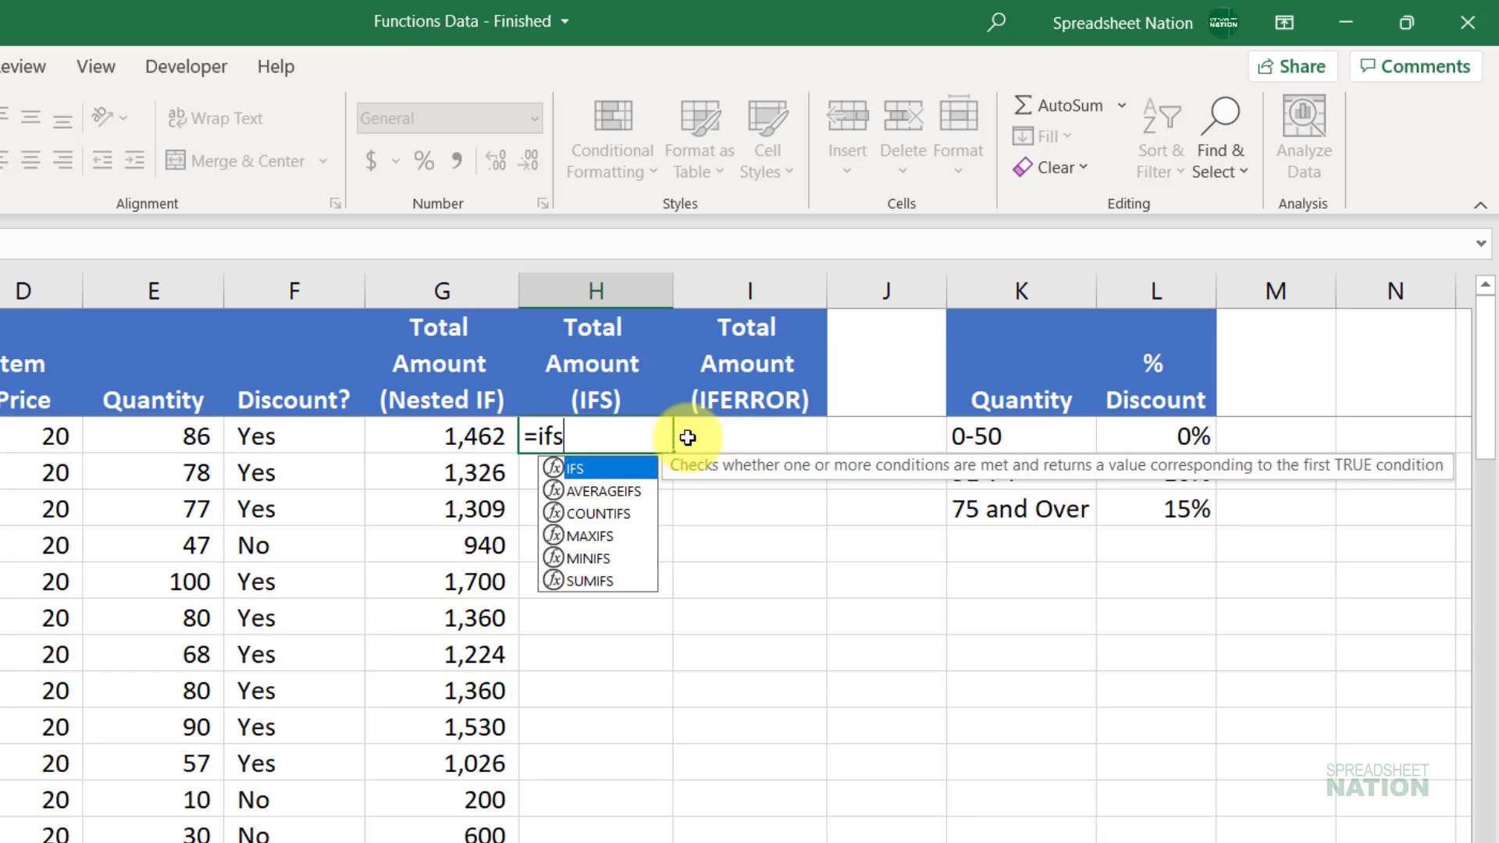
Step: Begin H2's IFS with the 15% case: E2>=75 returns D2*E2*.85
key("Tab")
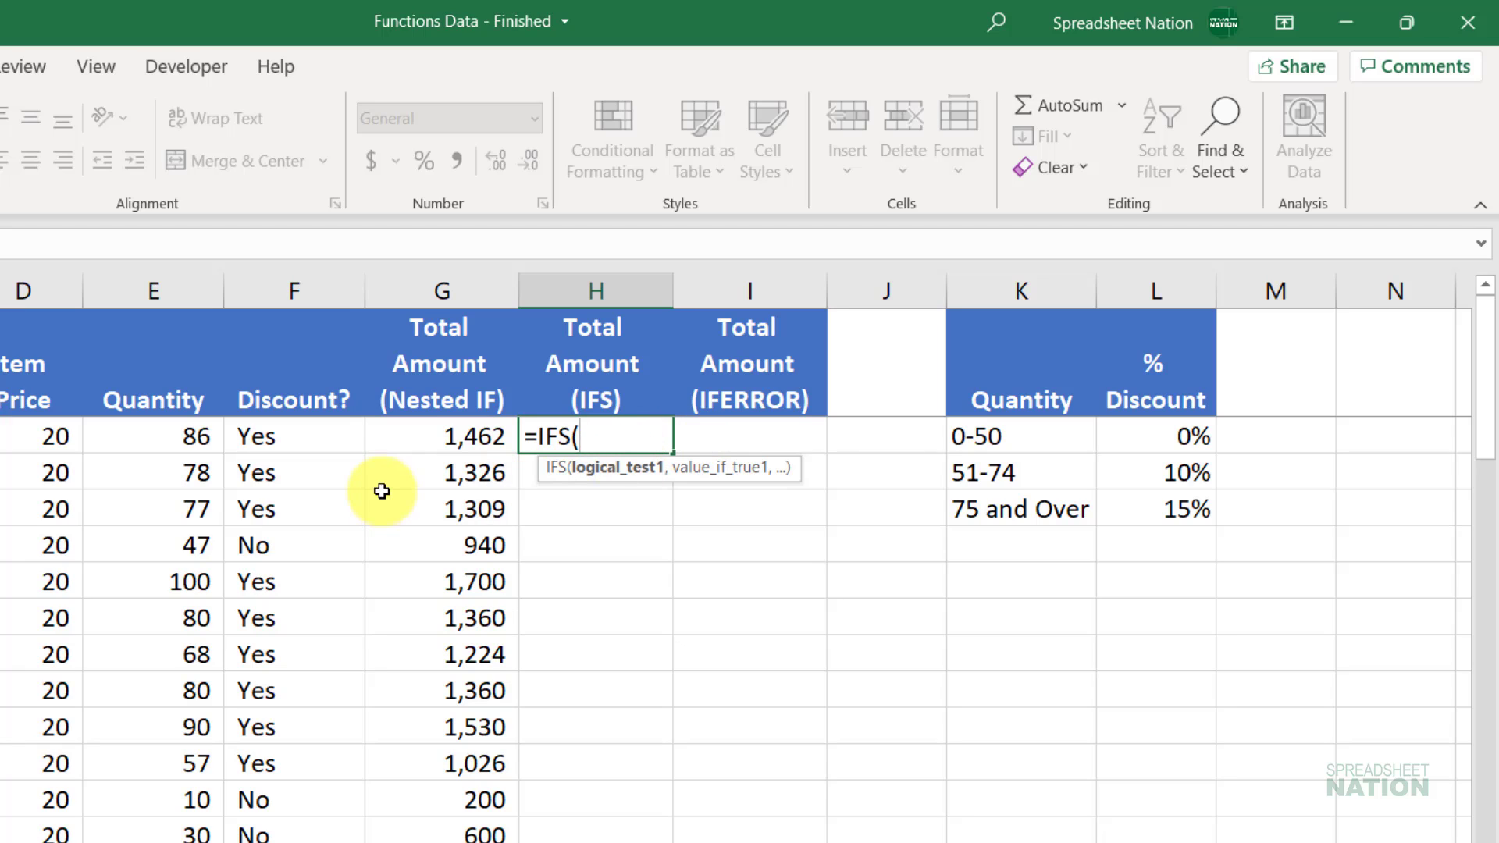
left_click(163, 430)
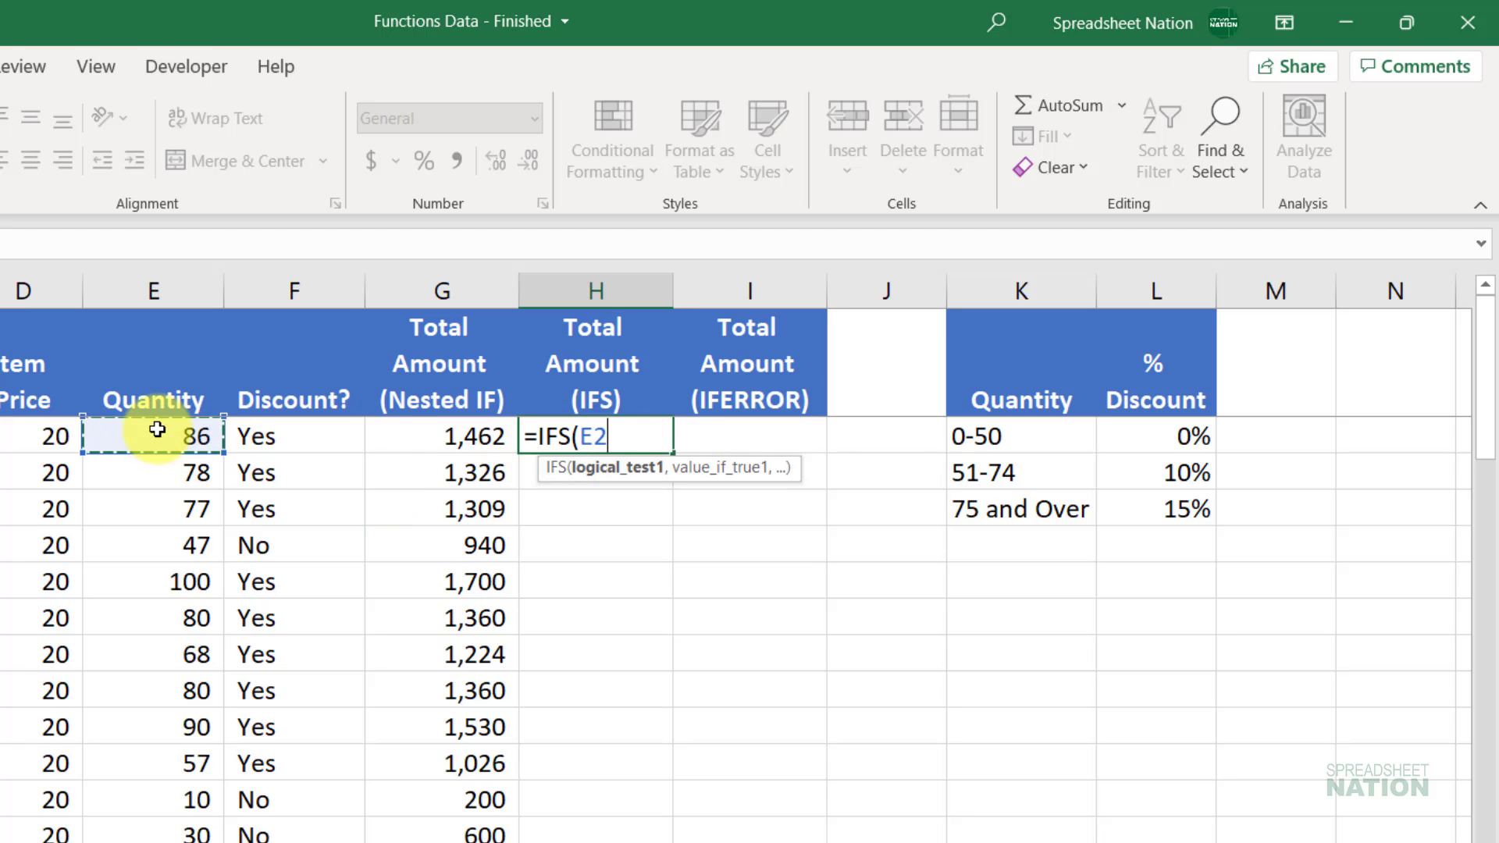
type(">")
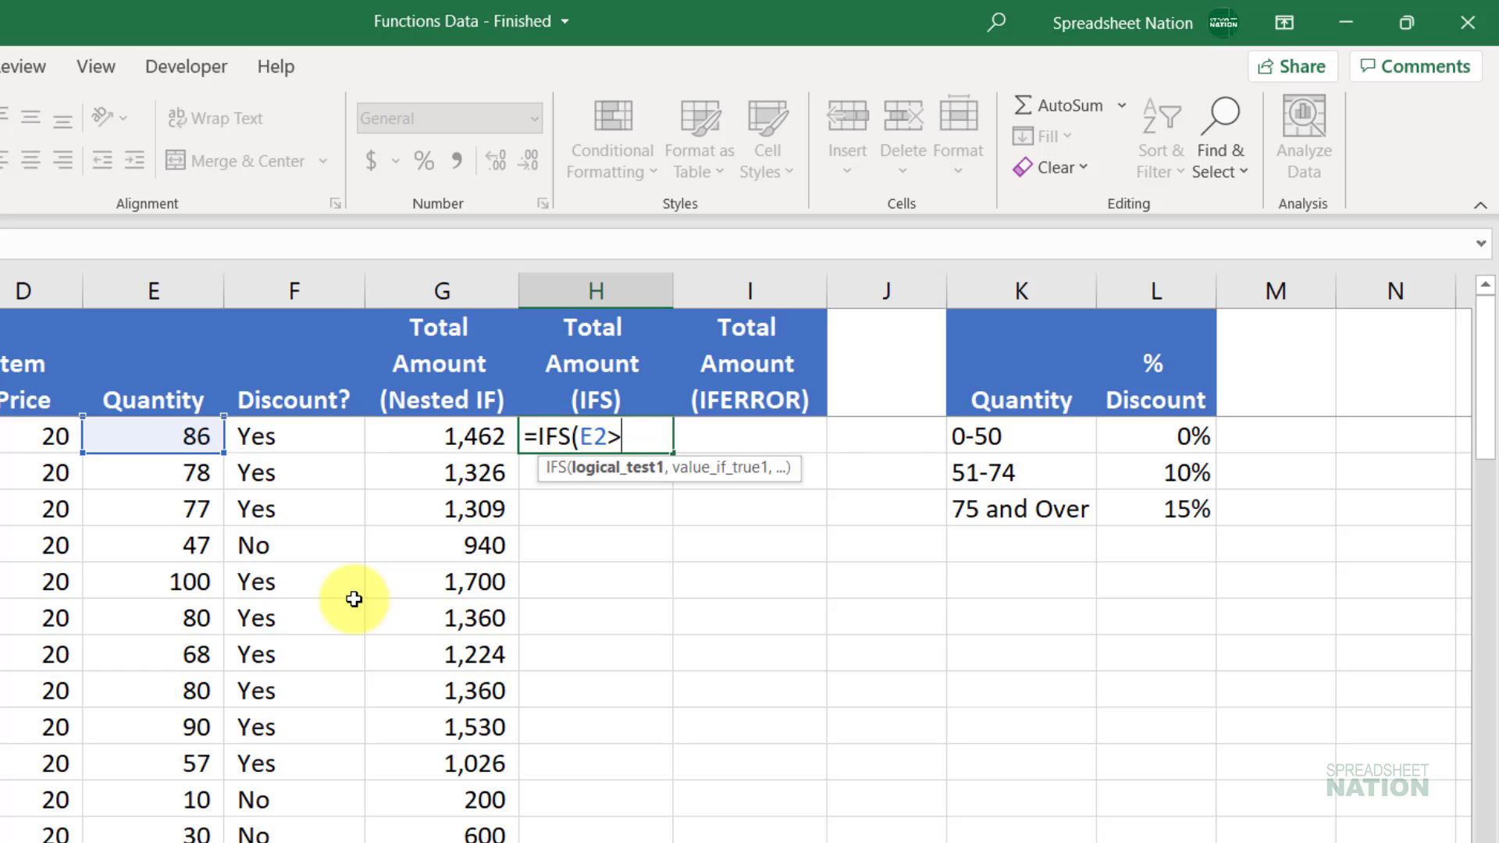
type("=75,")
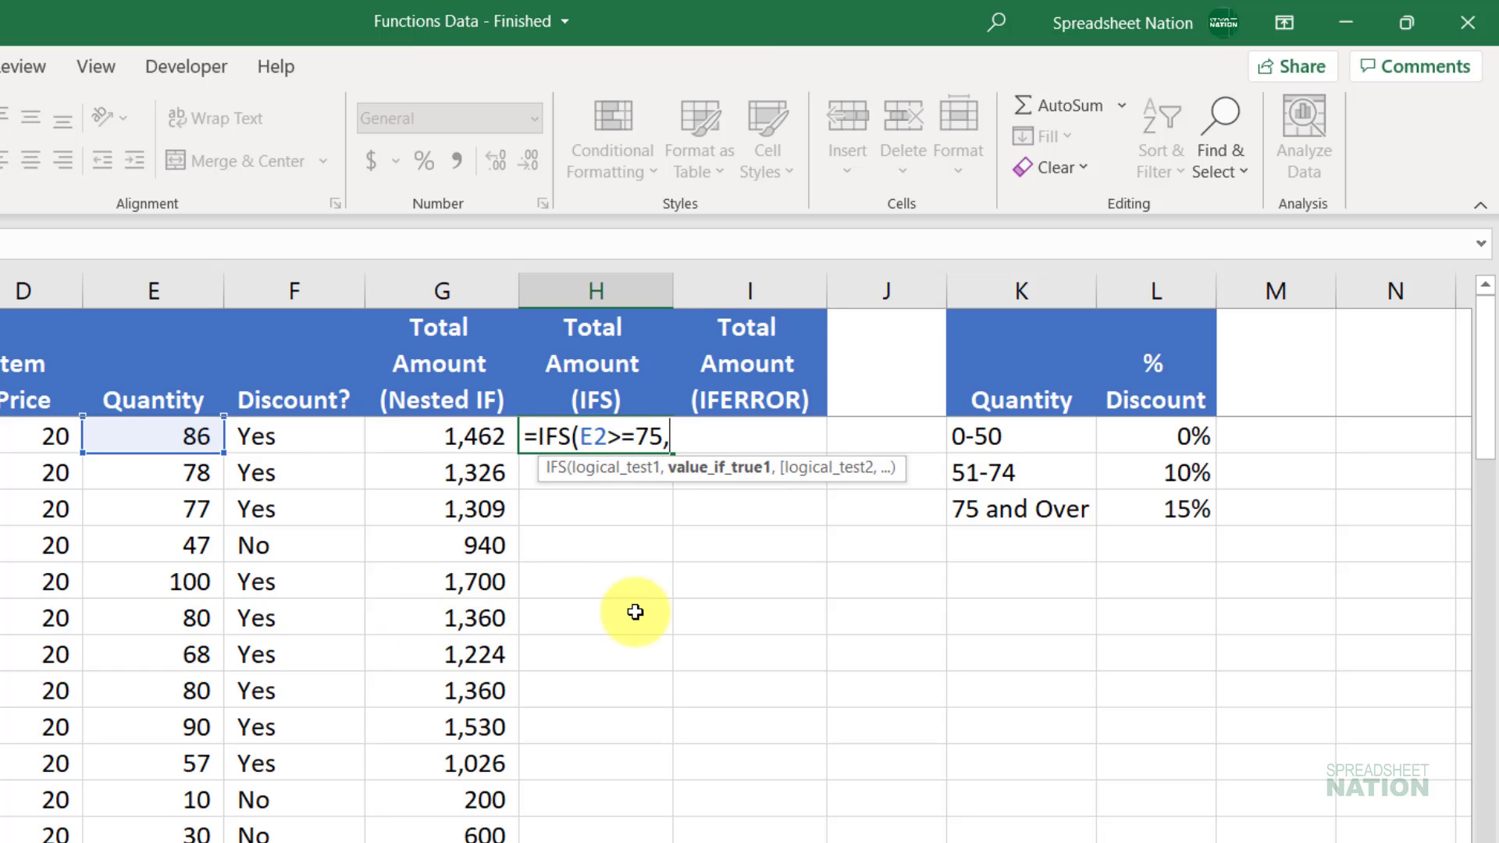
left_click(47, 434)
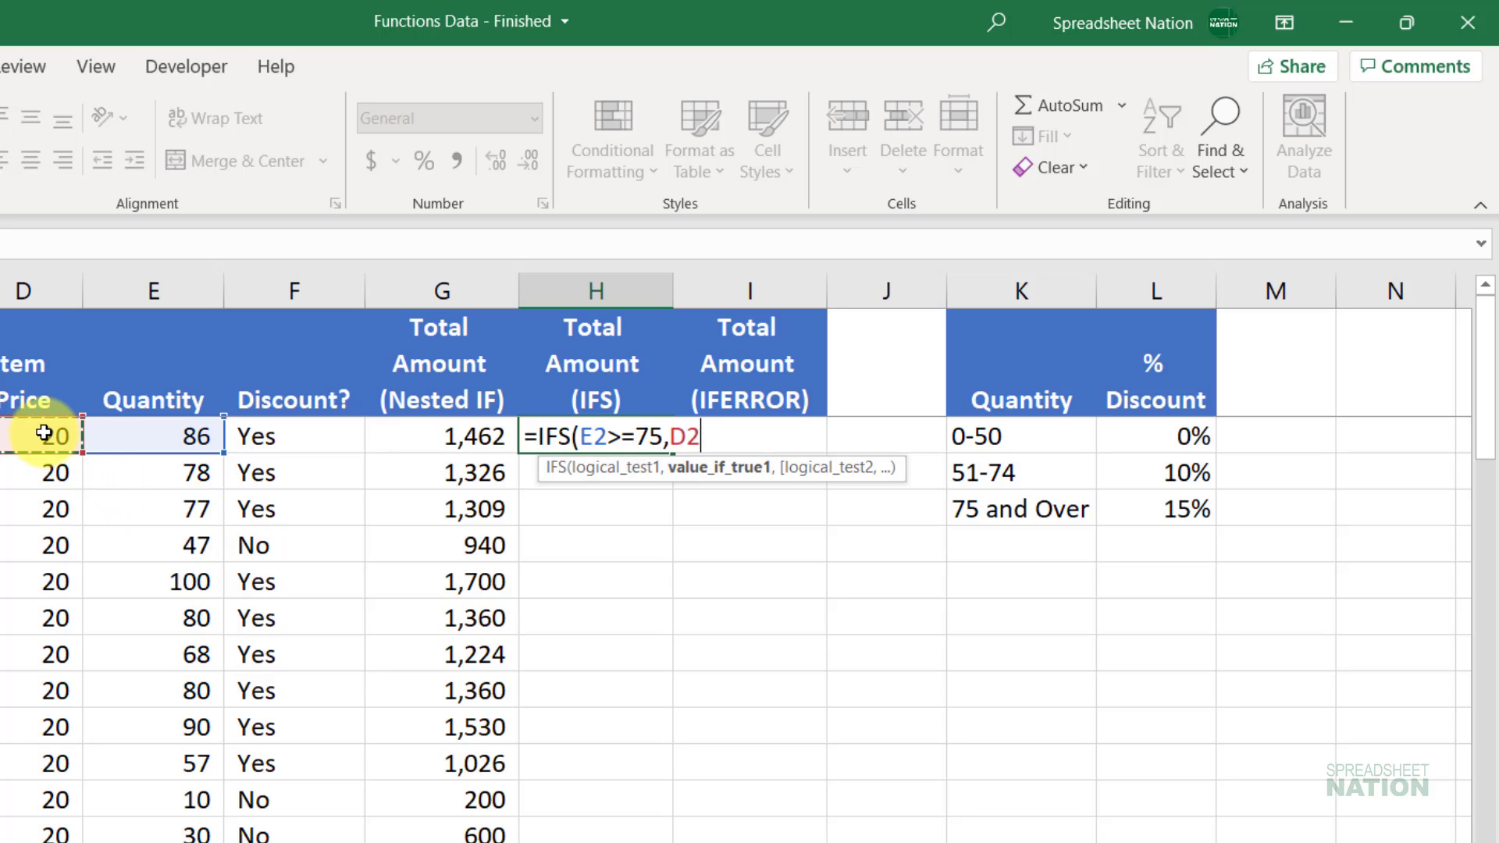
type("*")
left_click(136, 431)
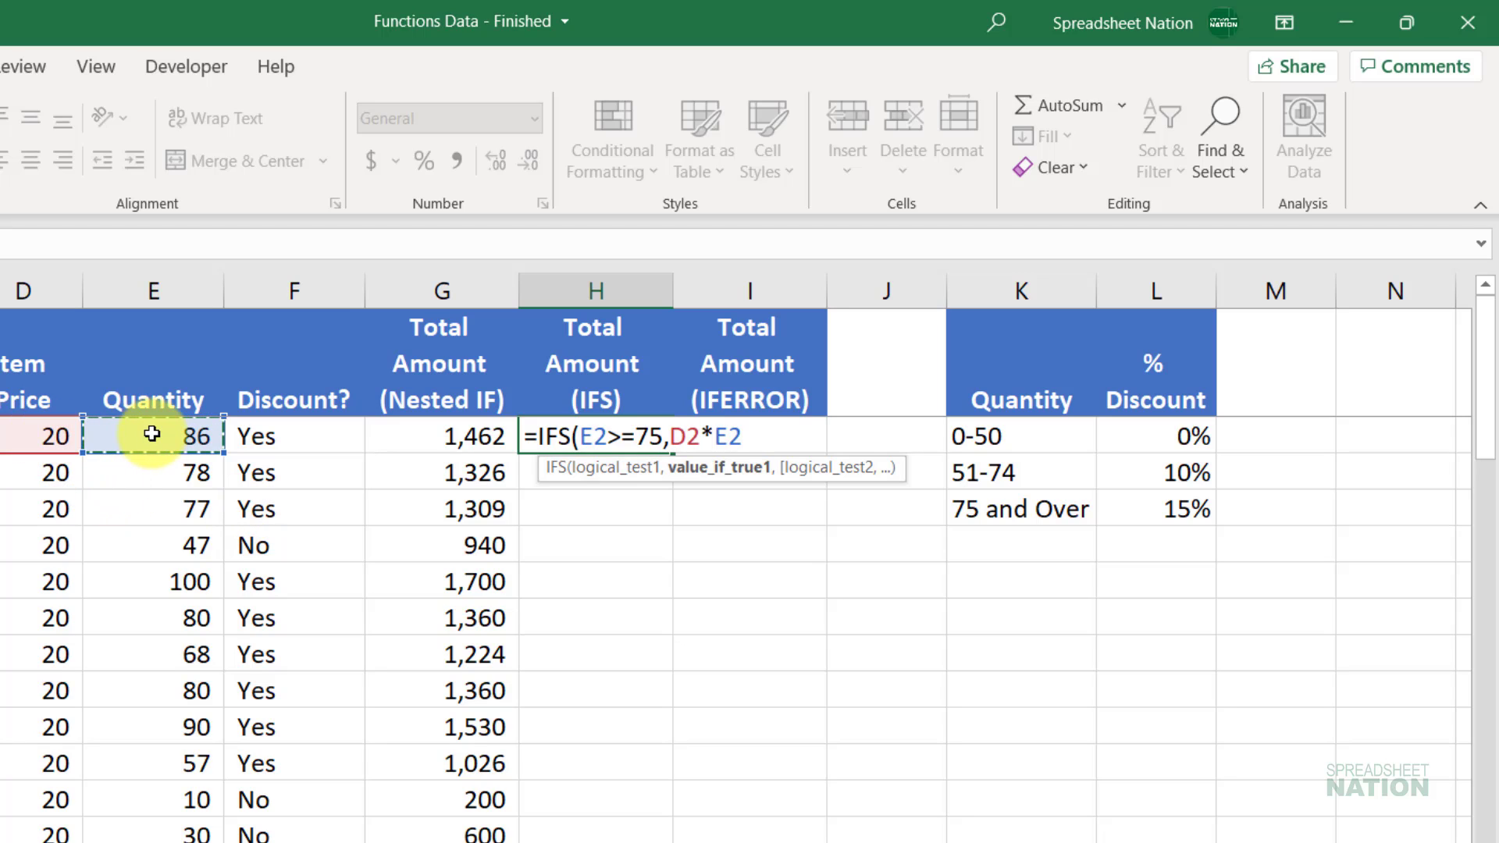
type("*.85,")
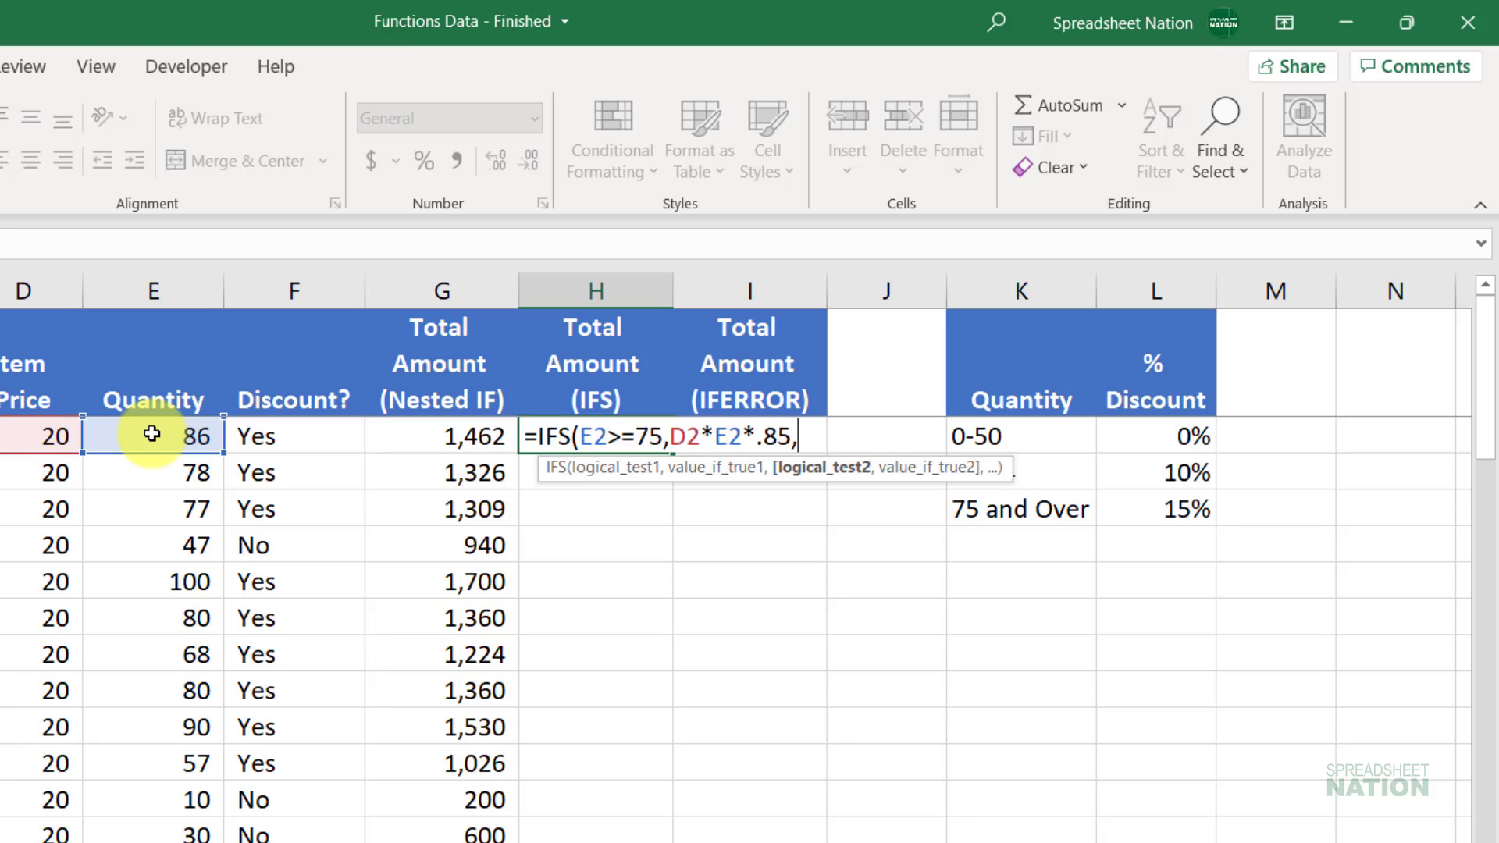
Step: Add the 10% case, where E2>50 returns D2*E2*.9, and commit the IFS to get 1462
left_click(152, 434)
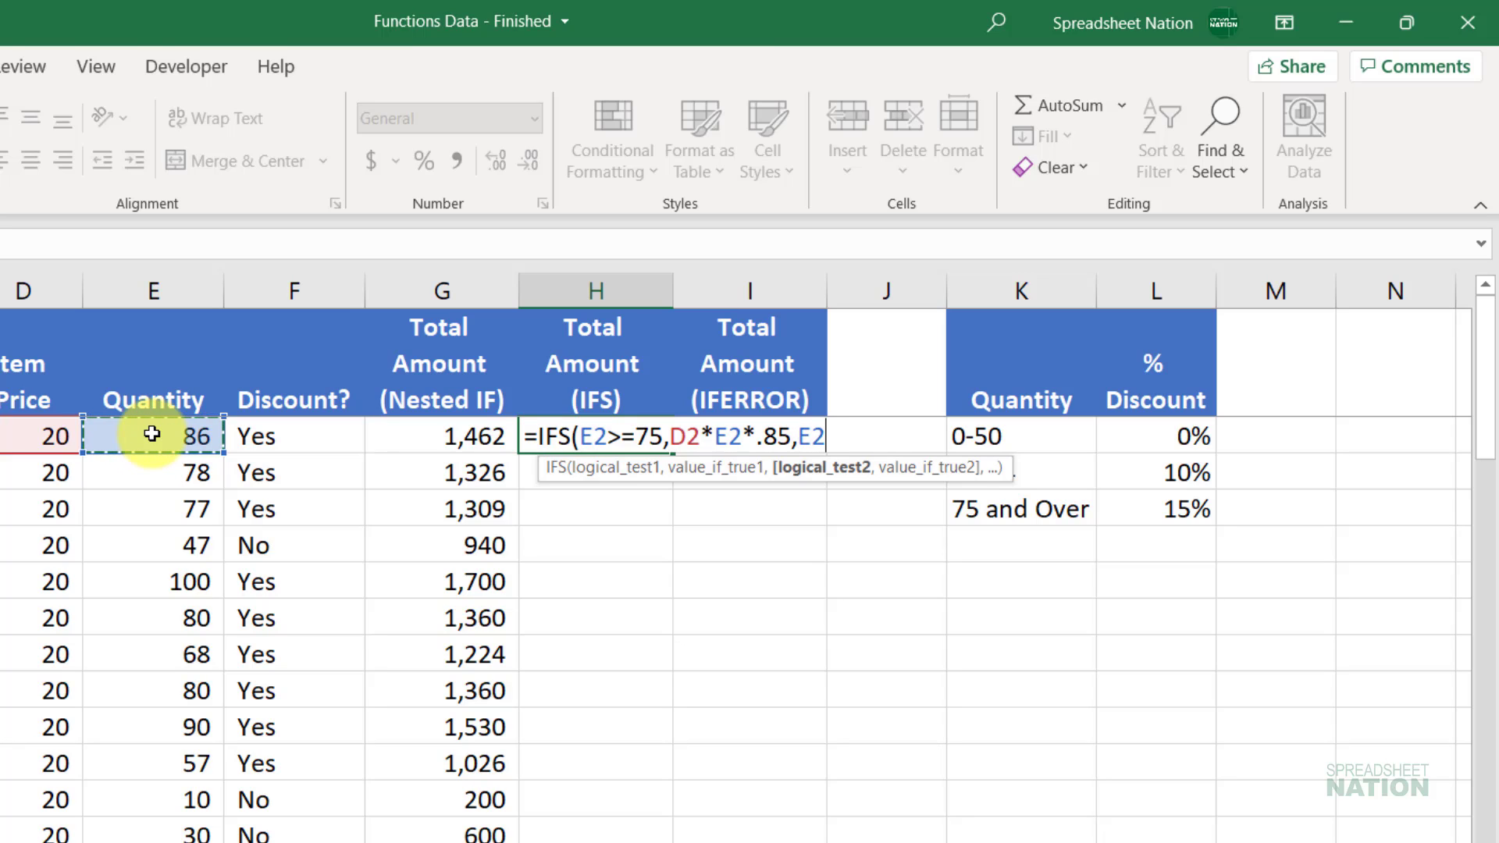
type(">50")
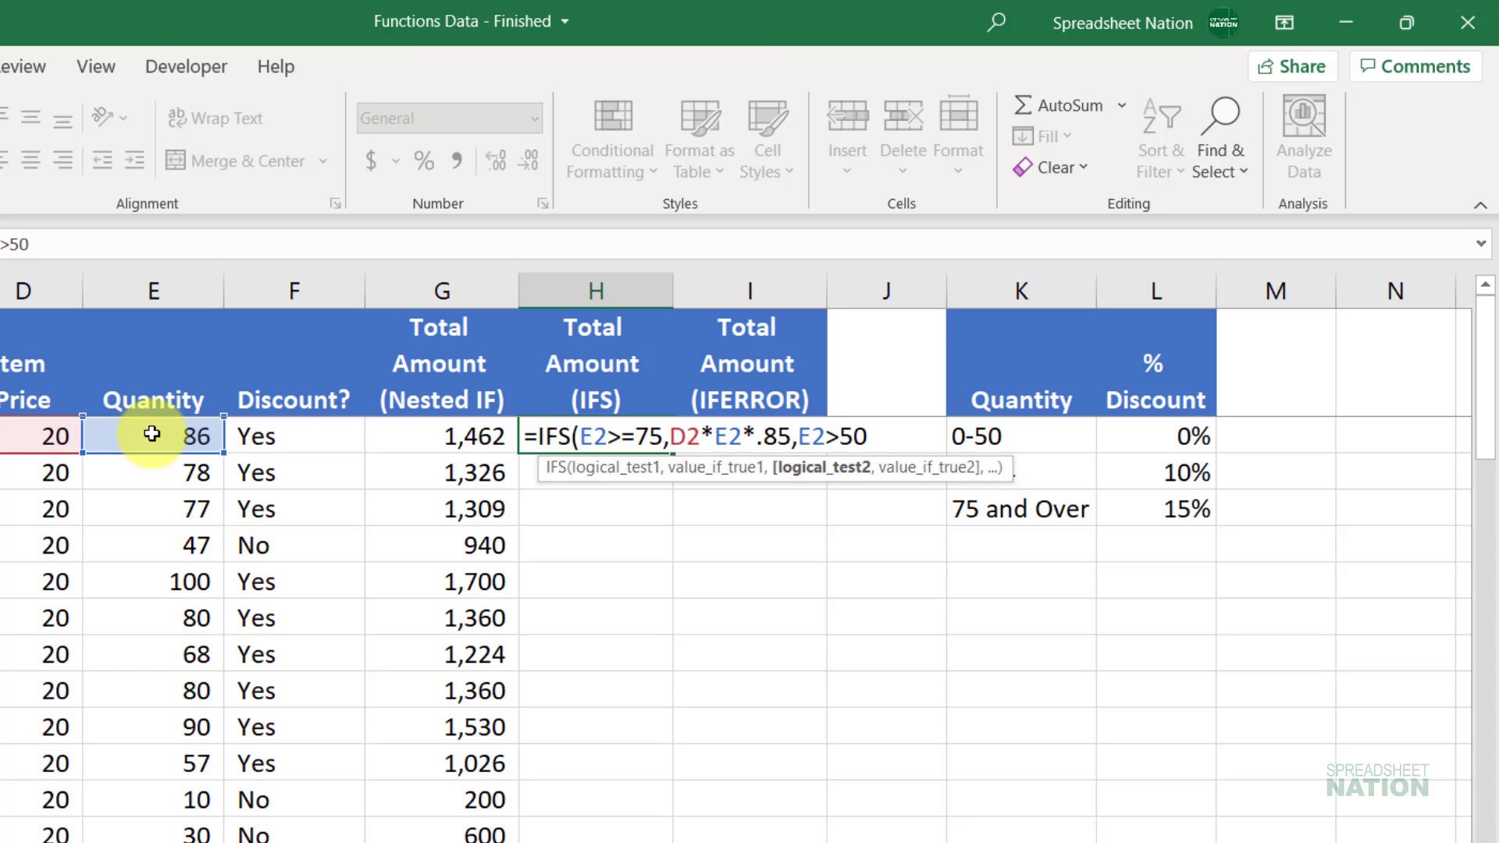
type(",")
left_click(10, 434)
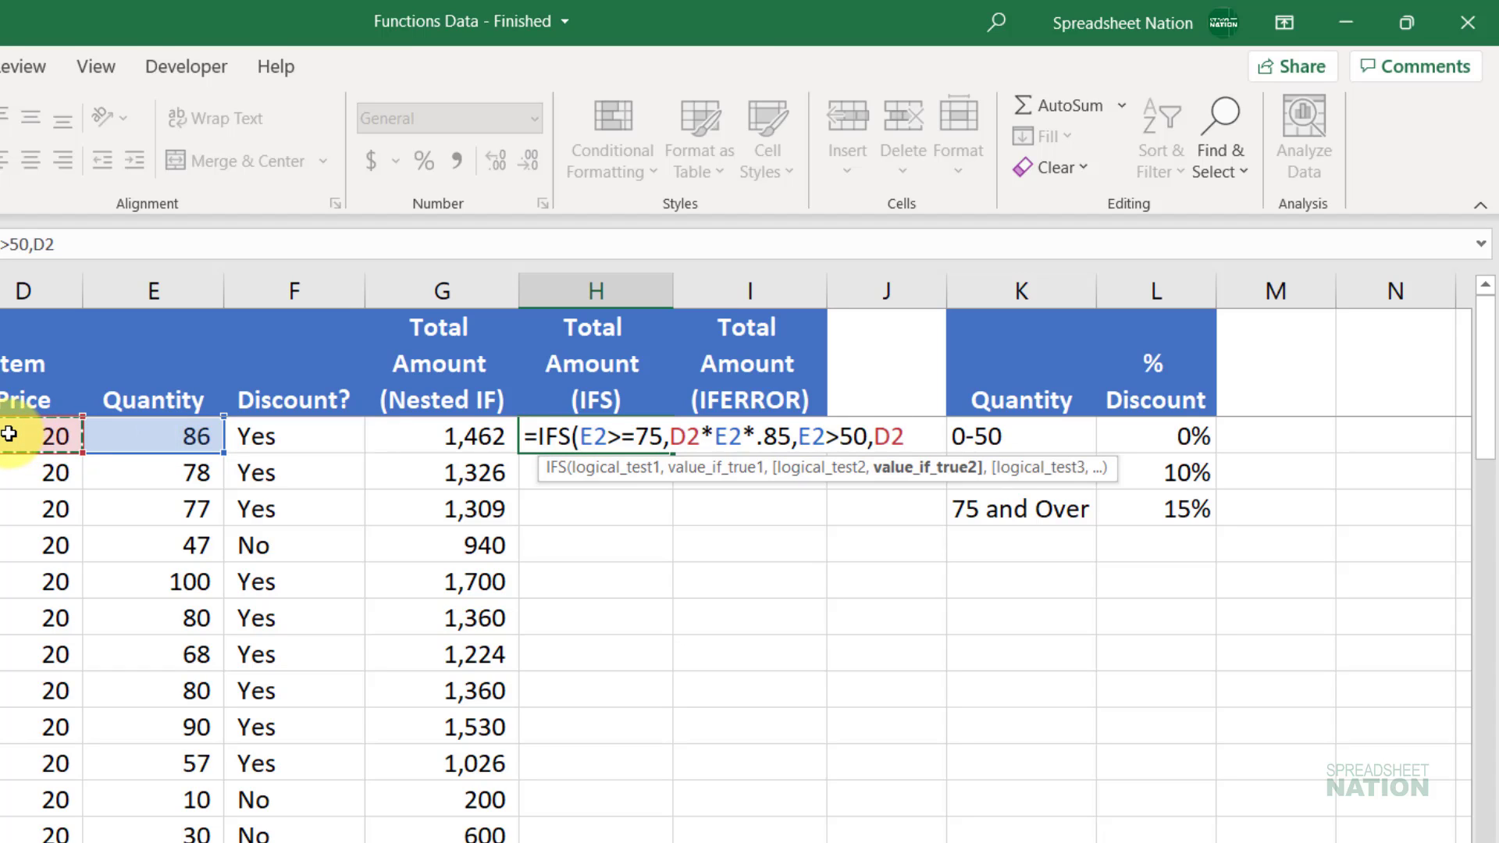
type("*")
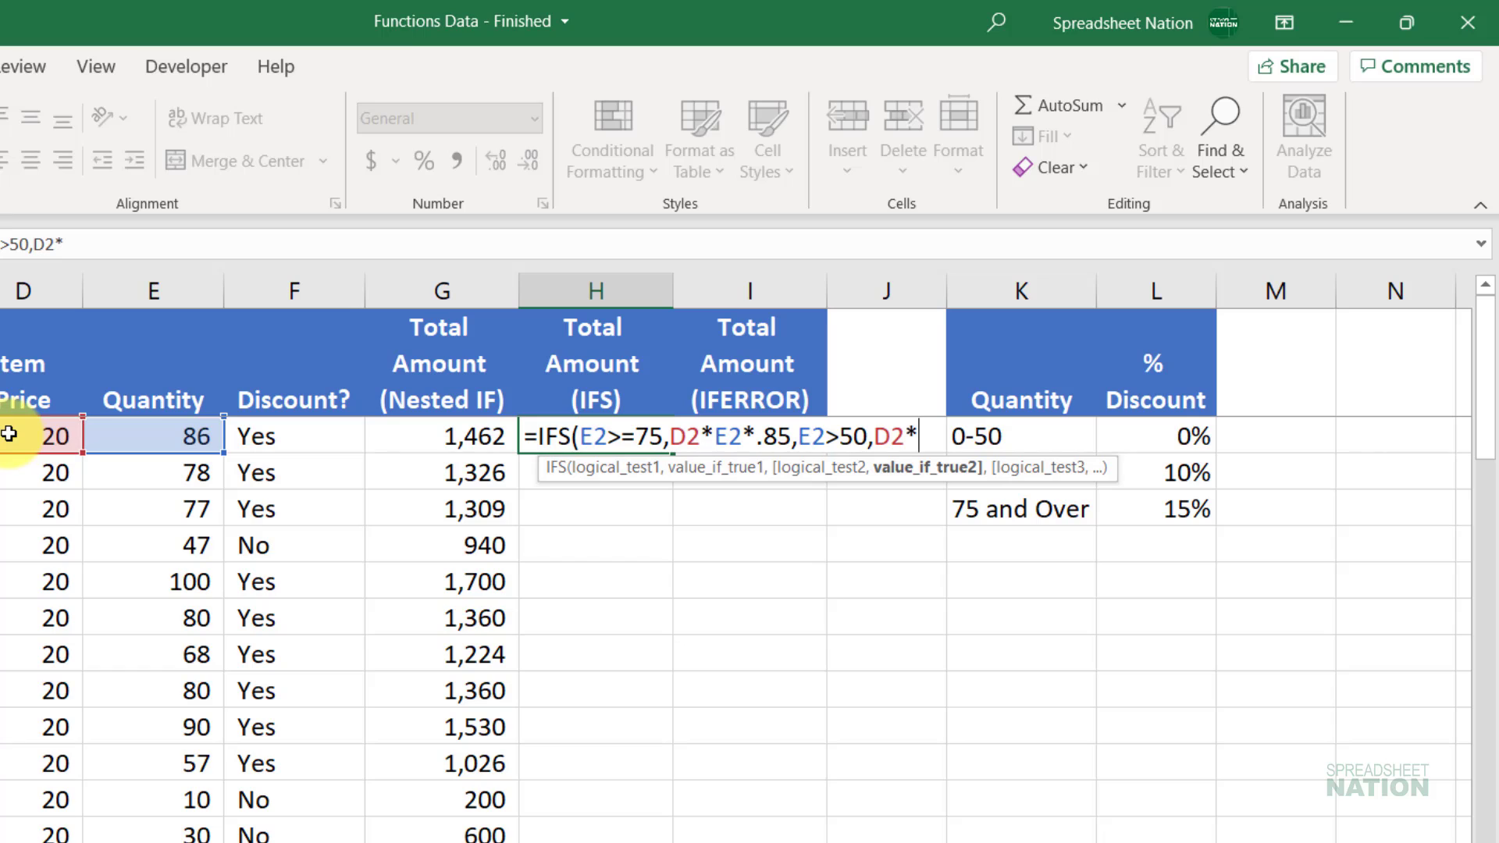
left_click(140, 427)
type("(.9")
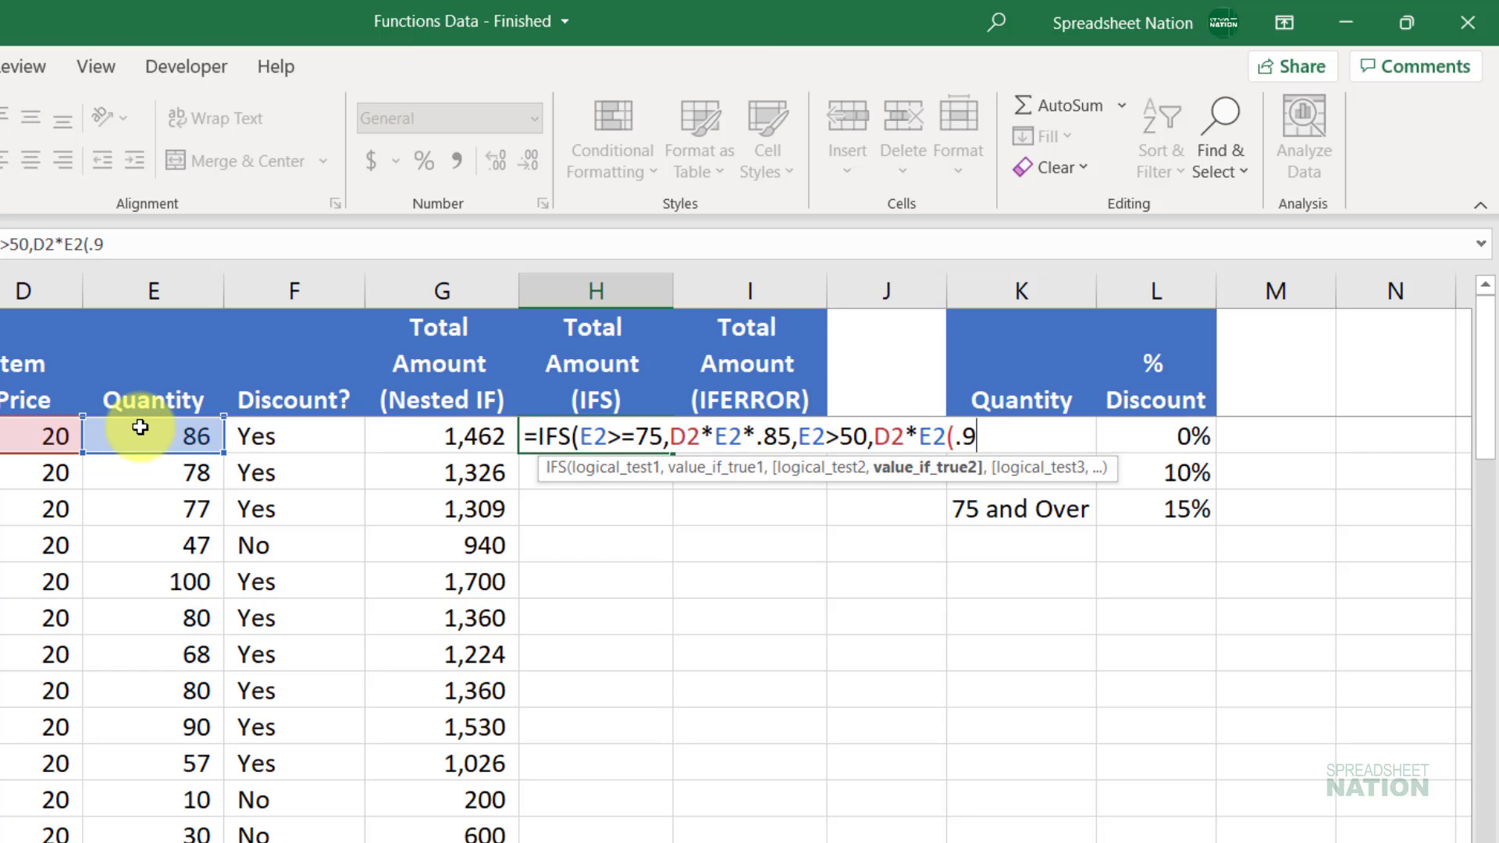
key("BackSpace")
key("BackSpace")
key("BackSpace")
type("*.9")
key("Return")
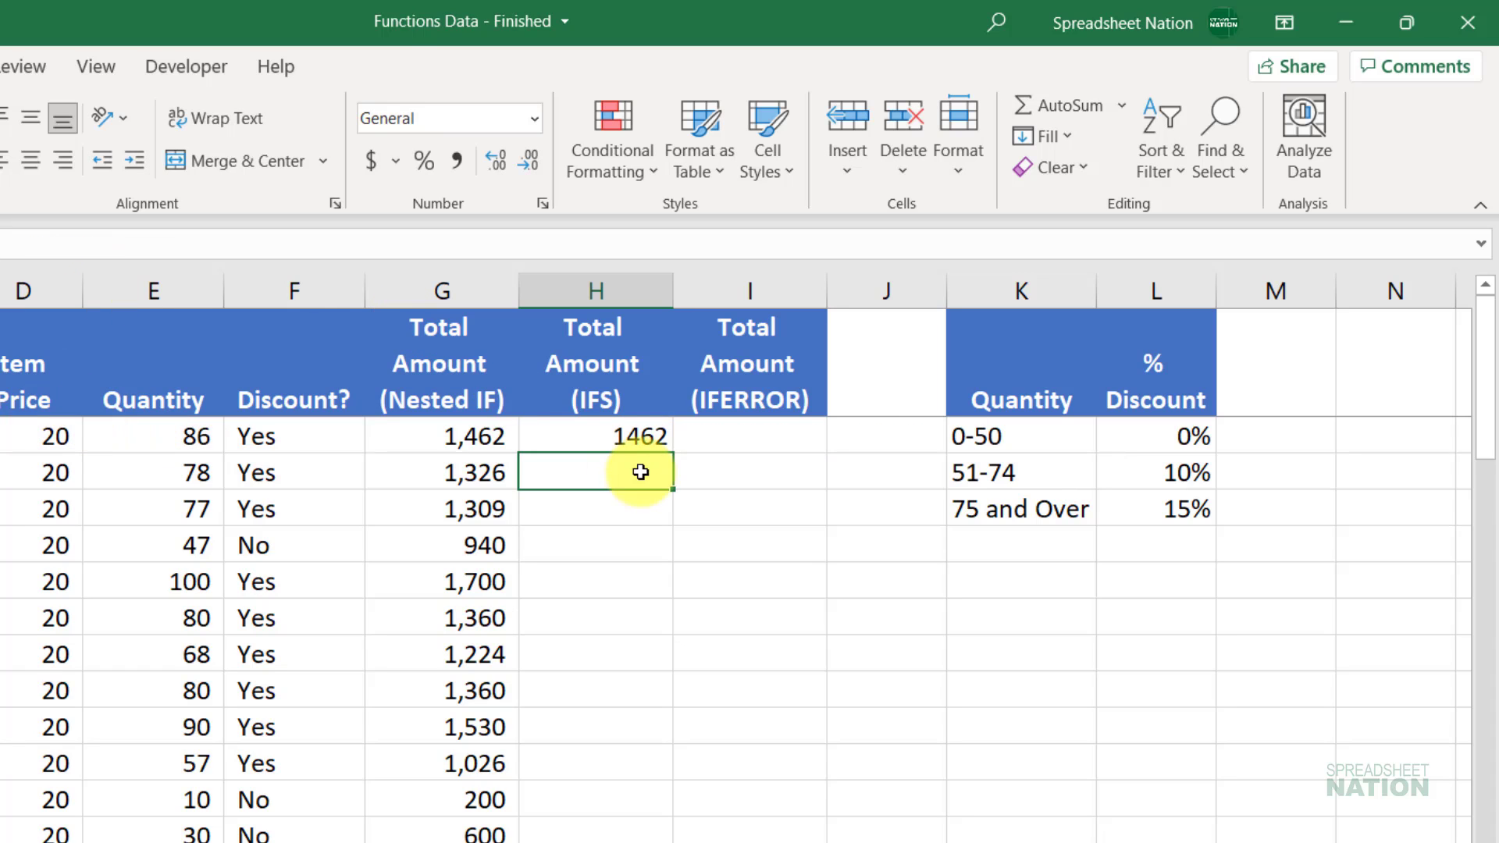
left_click(658, 439)
left_click(528, 160)
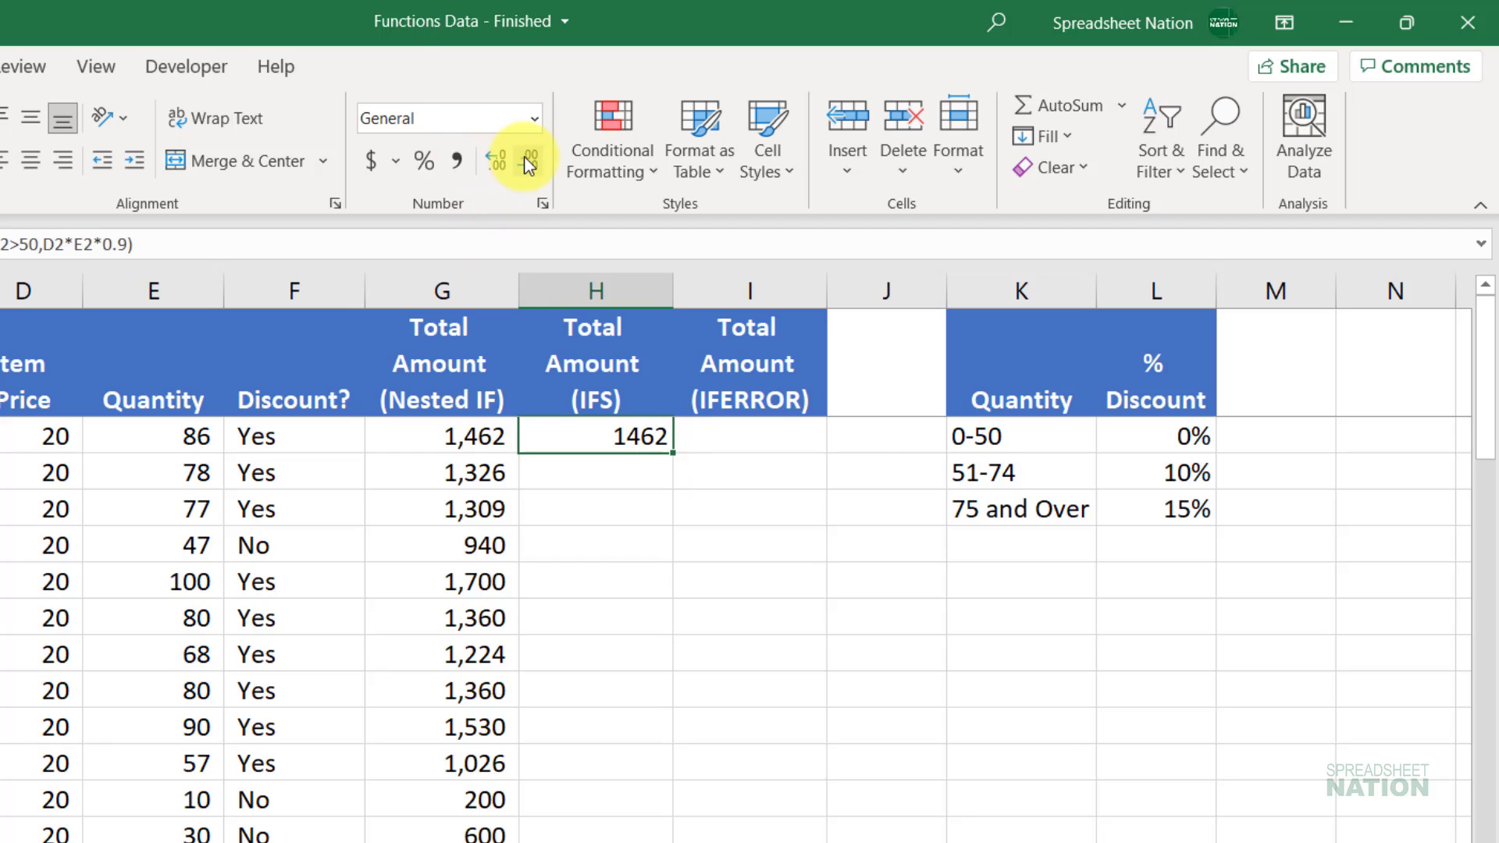
Step: Format H2 as 1,462, copy the IFS down column H, and inspect H5's #N/A formula
left_click(459, 160)
left_click(528, 161)
left_click(529, 160)
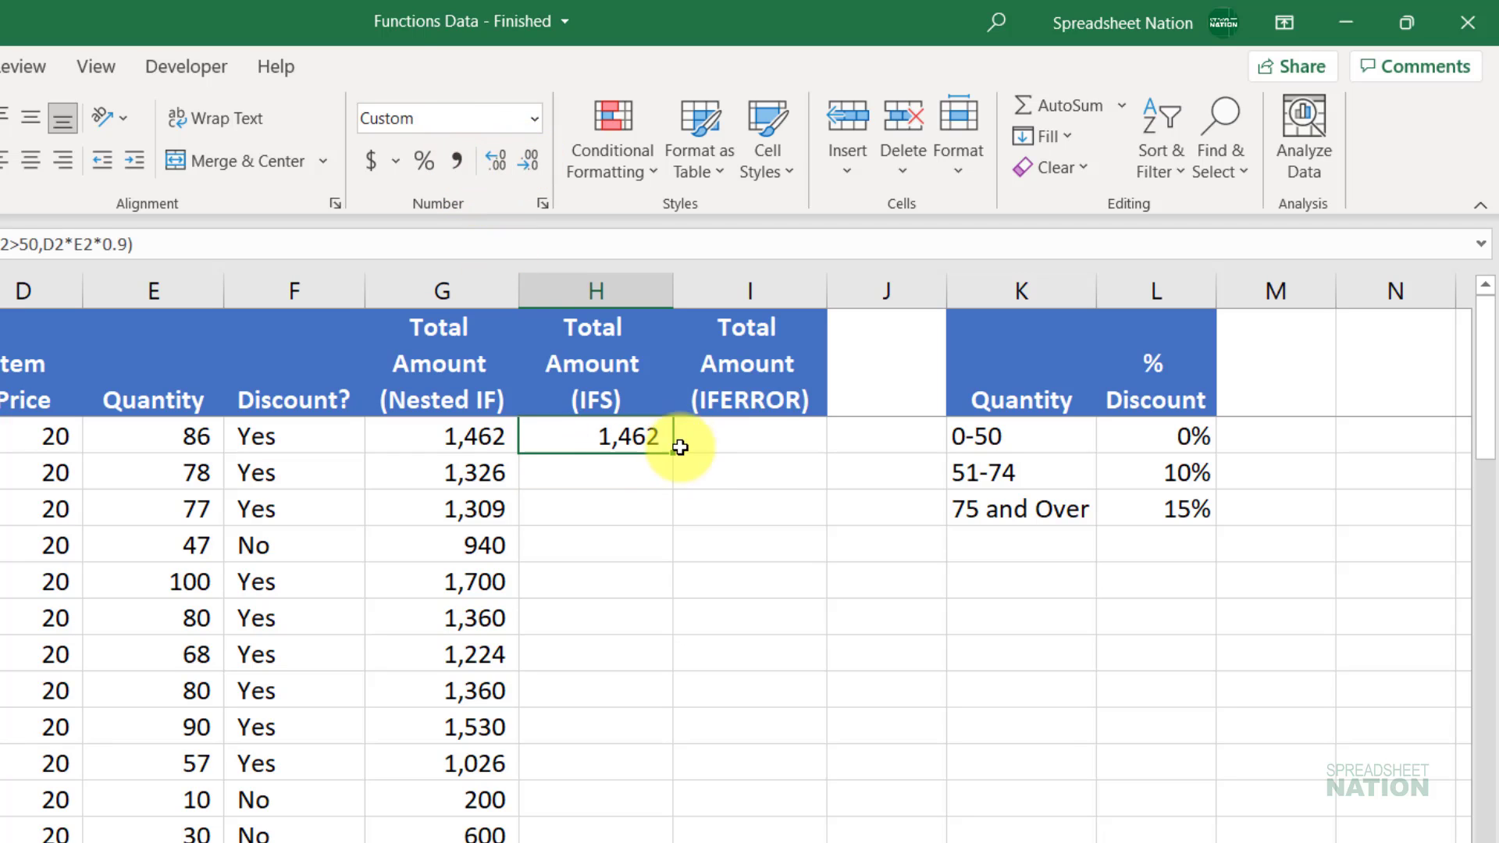
double_click(674, 454)
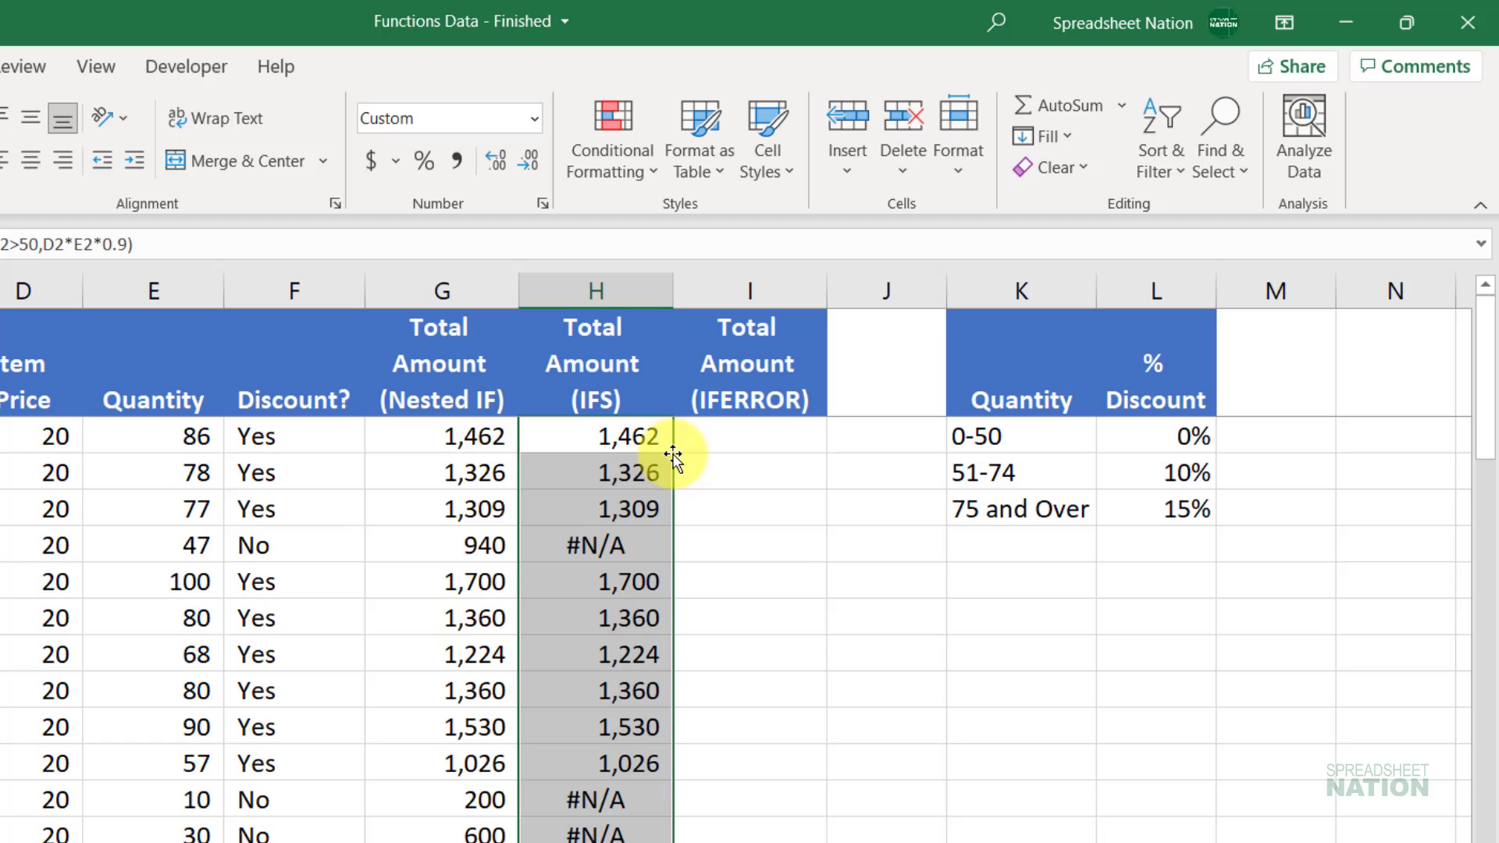
left_click(629, 544)
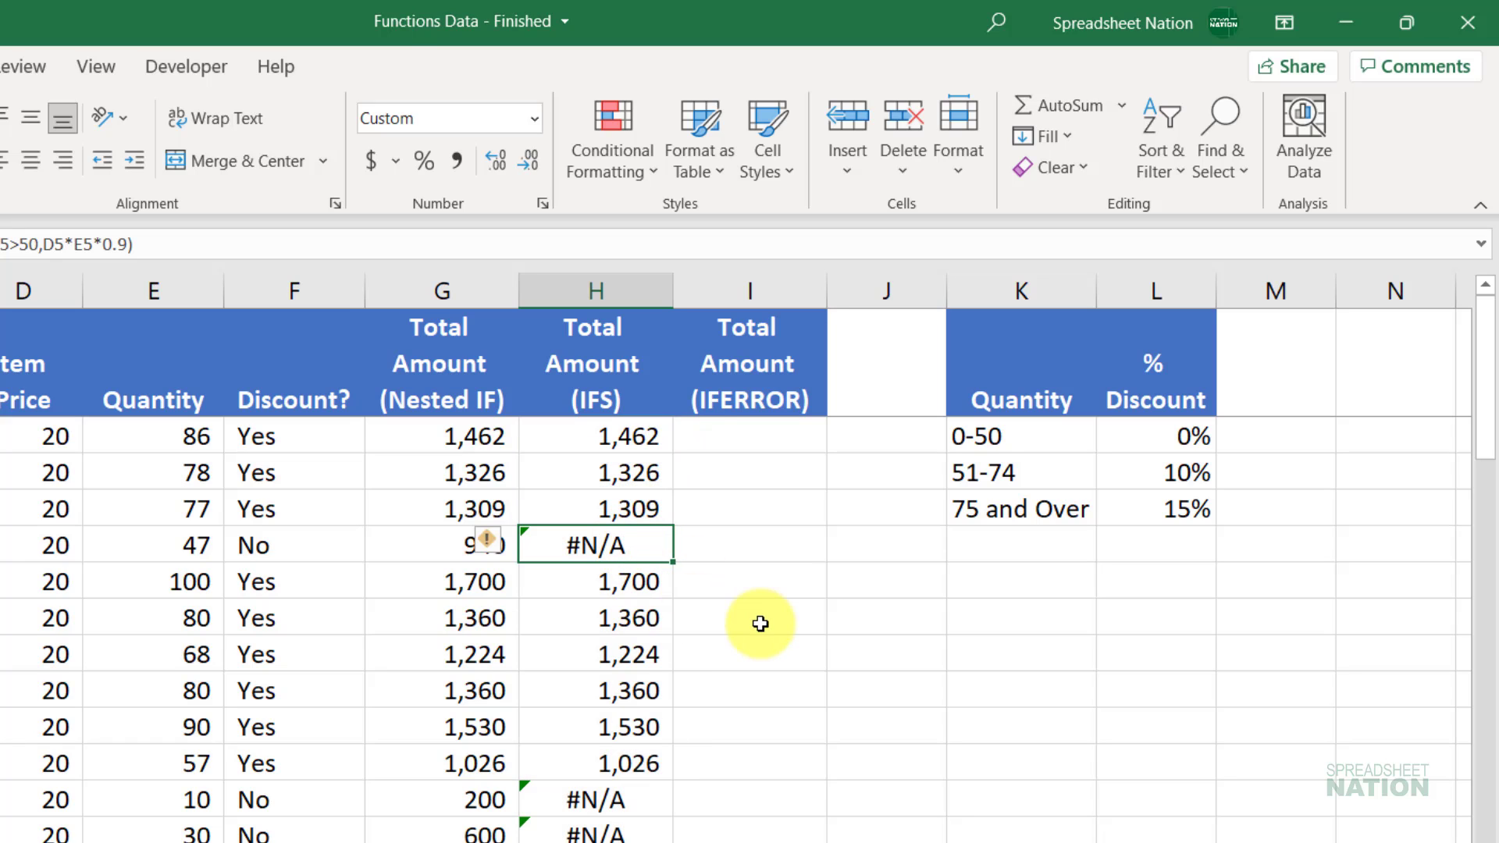
key("F2")
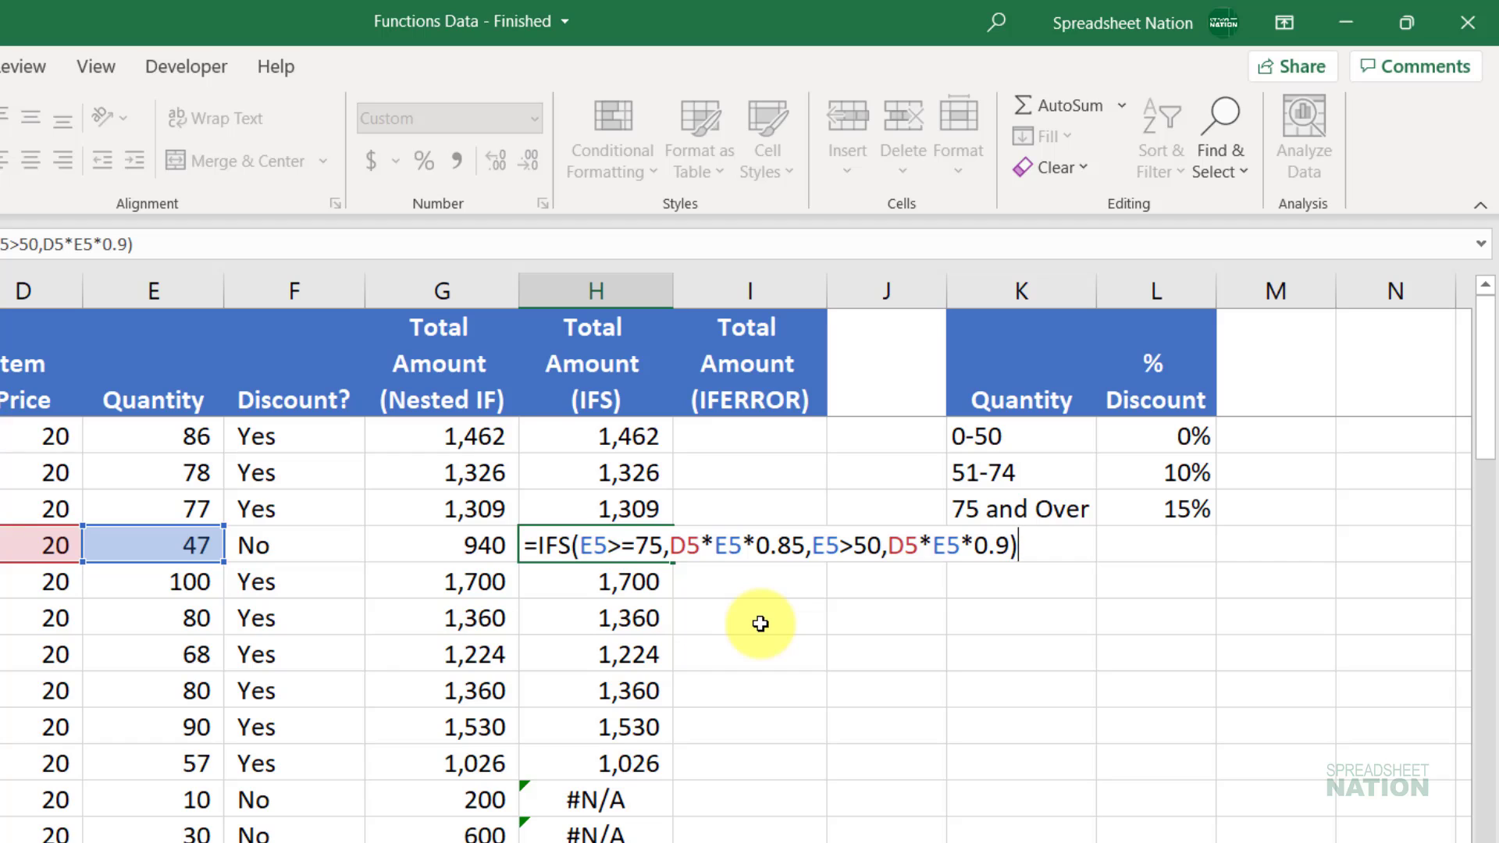
Step: Append E2<=50,D2*E2 as a third full-price condition to H2's IFS formula, still giving 1,462
key("ctrl+Return")
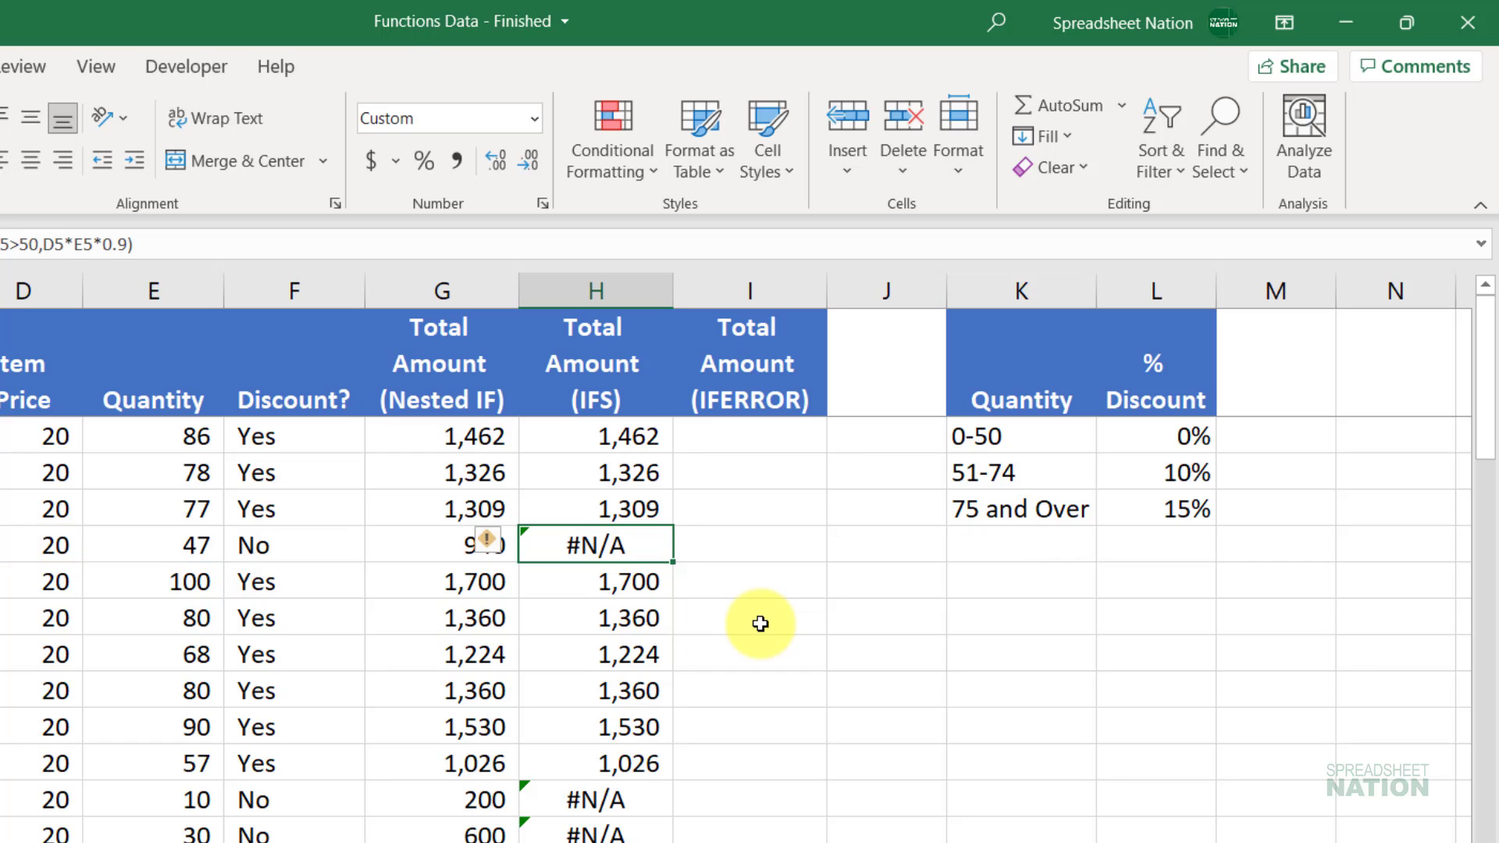
key("Up")
key("Up")
key("Up")
key("F2")
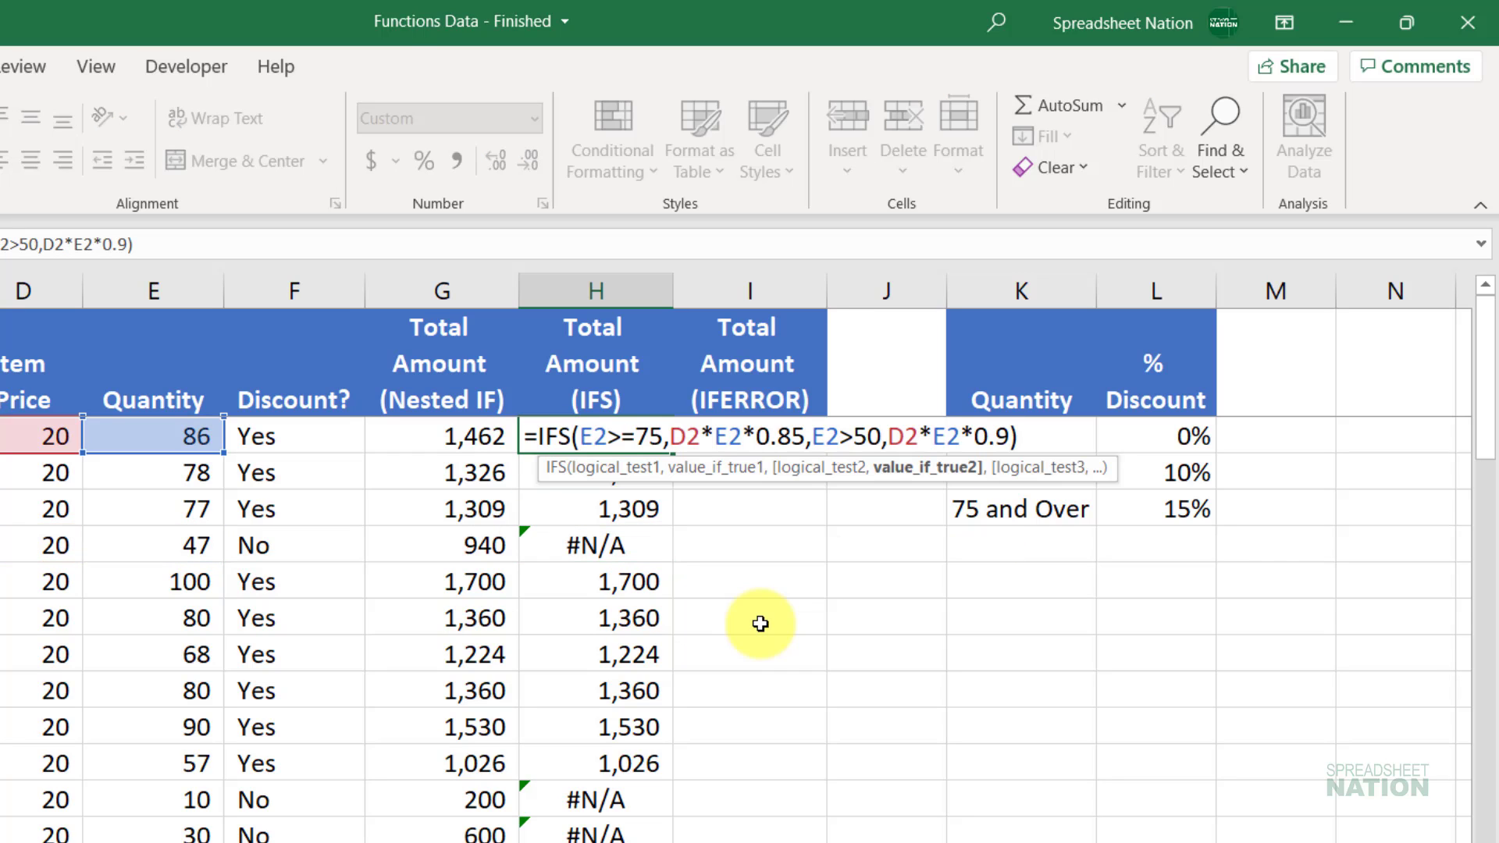
type(",")
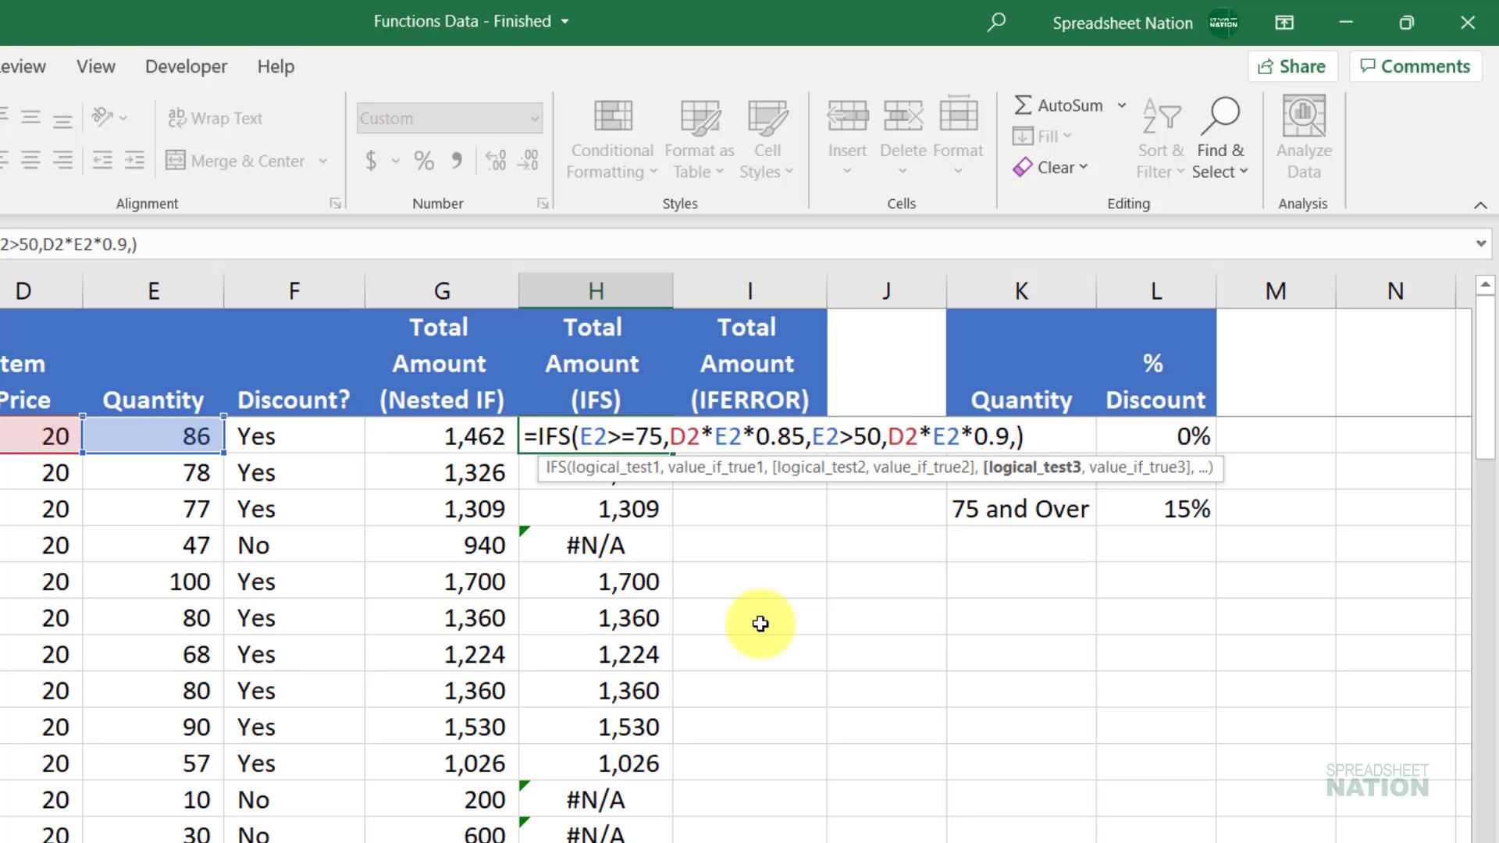
left_click(173, 429)
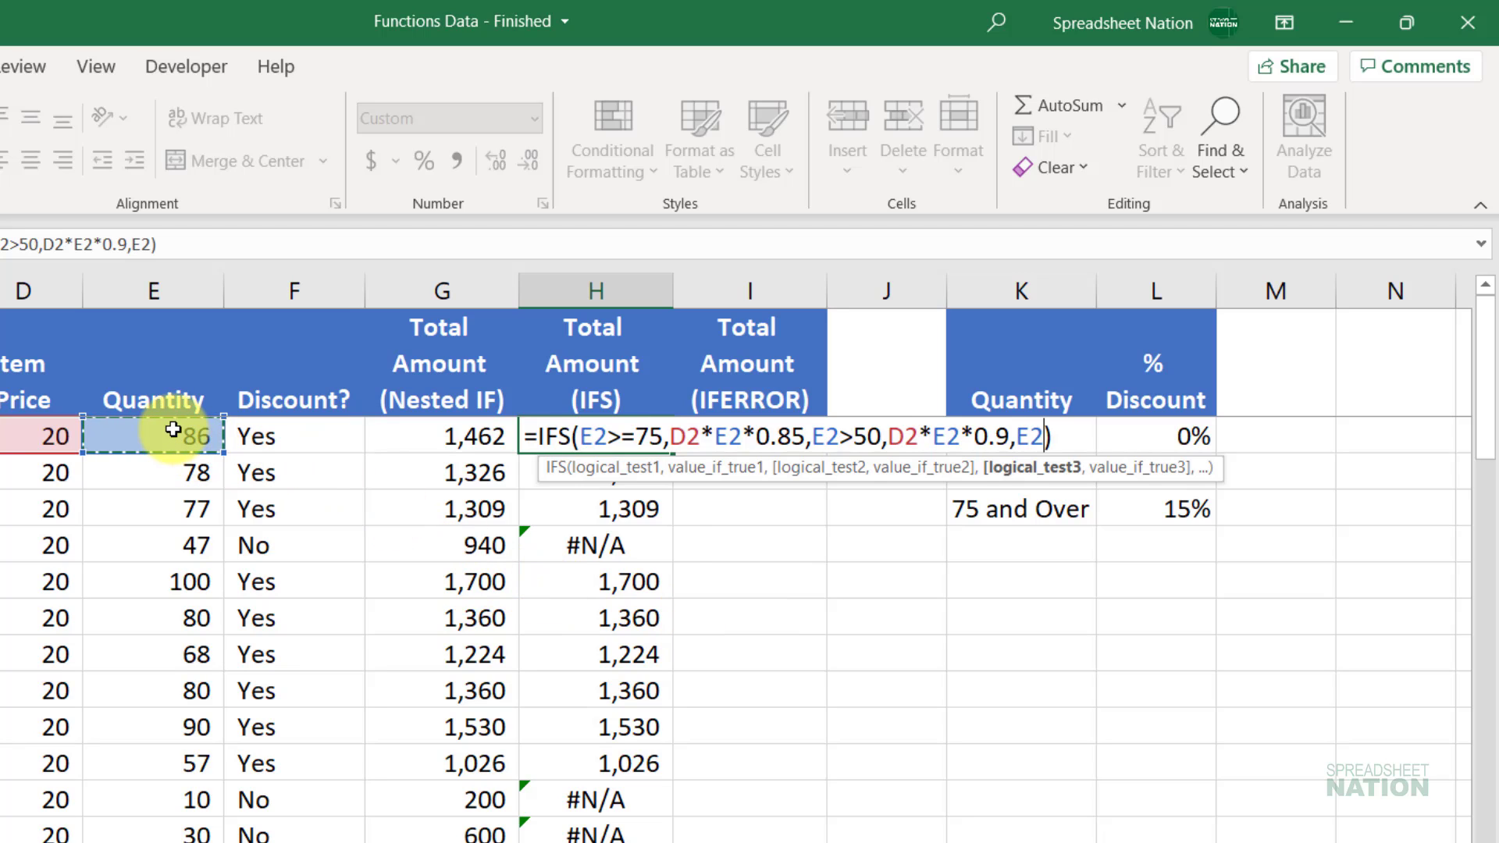
type("<=")
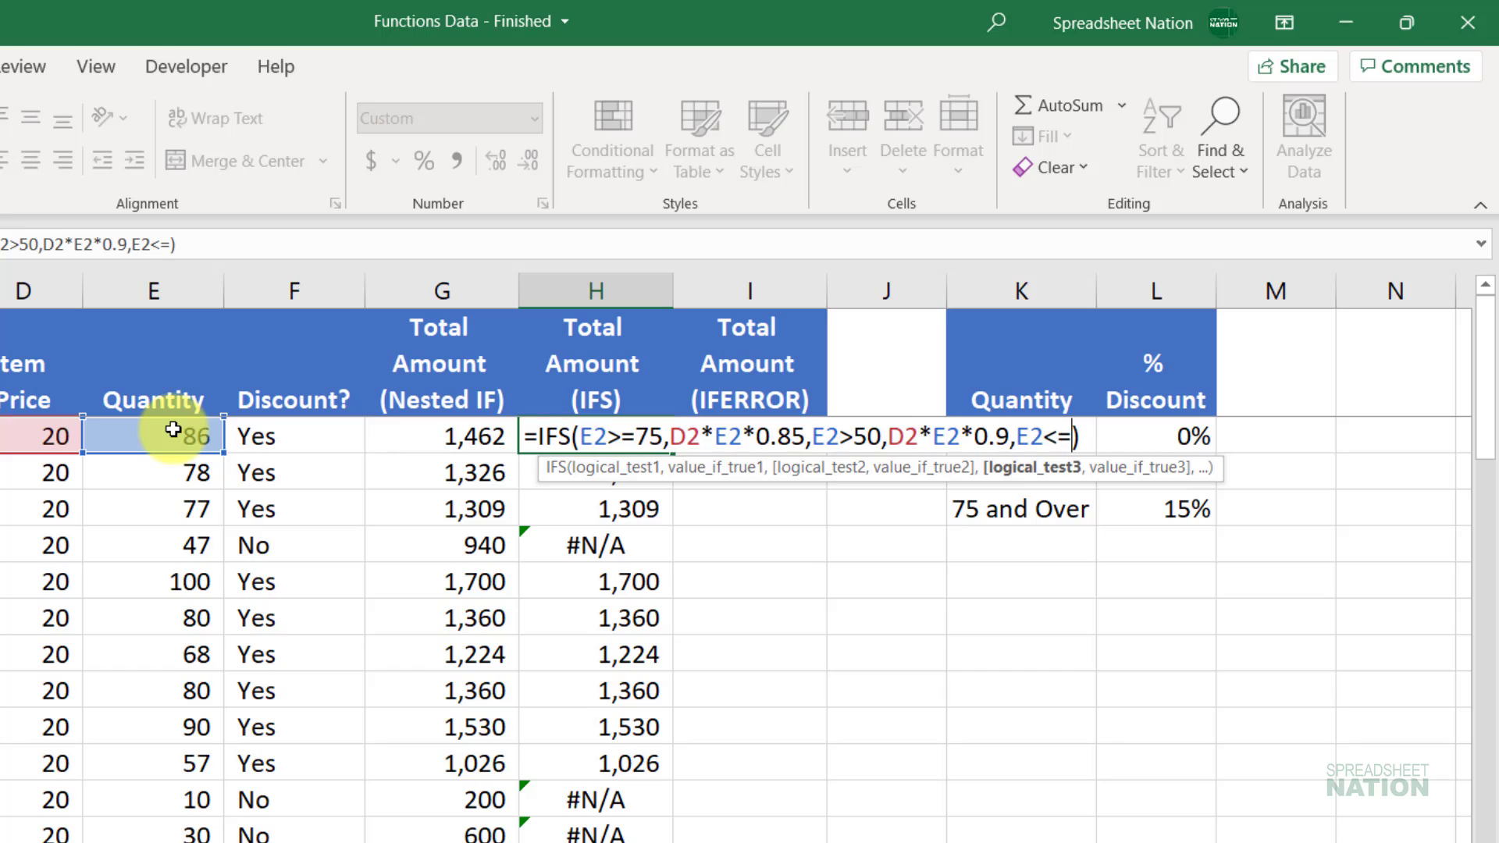
type("50,")
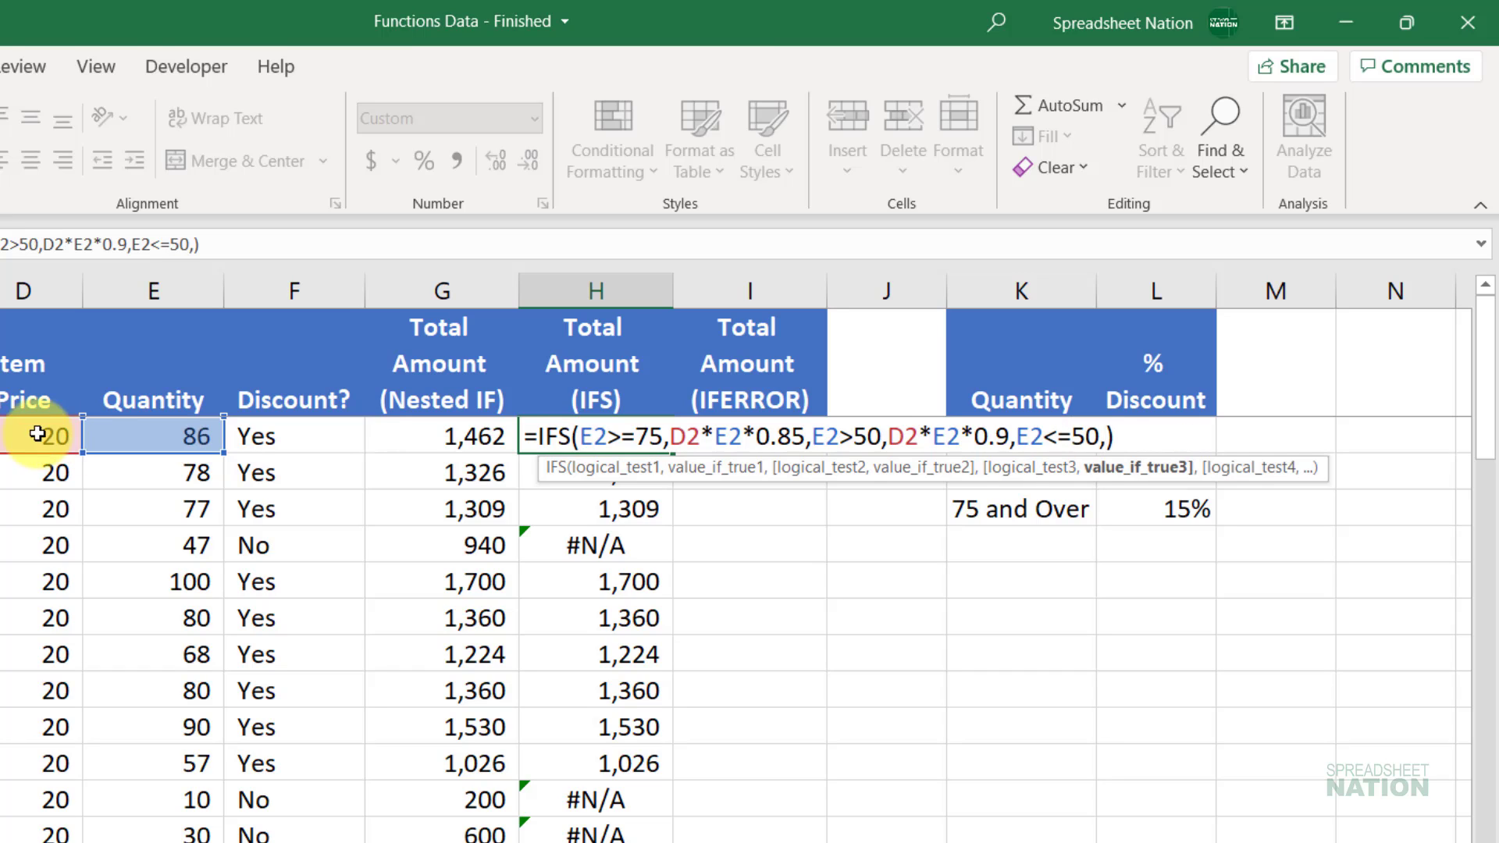
left_click(15, 432)
type("*")
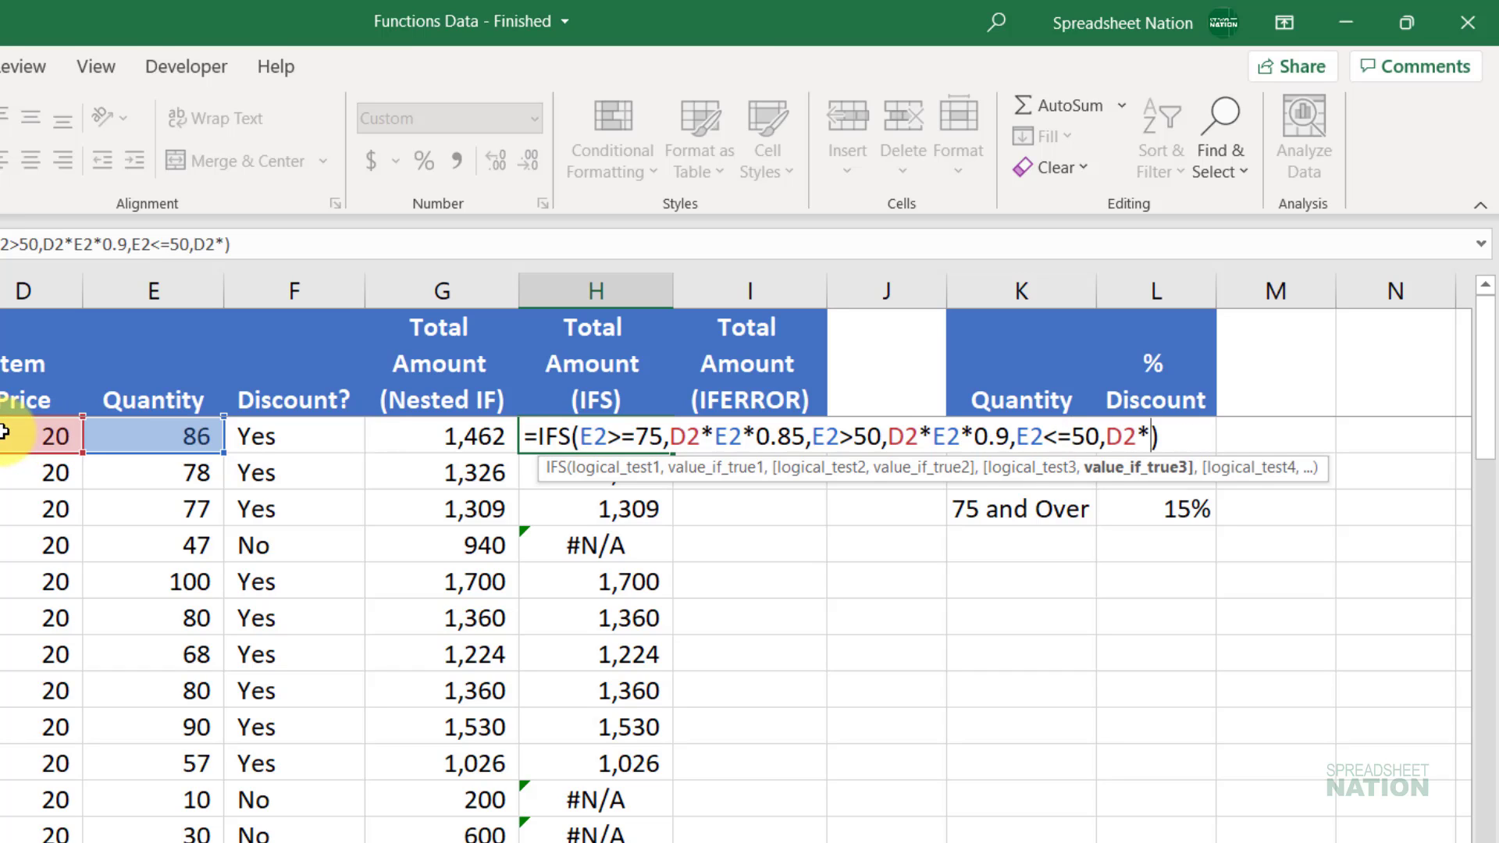
left_click(165, 428)
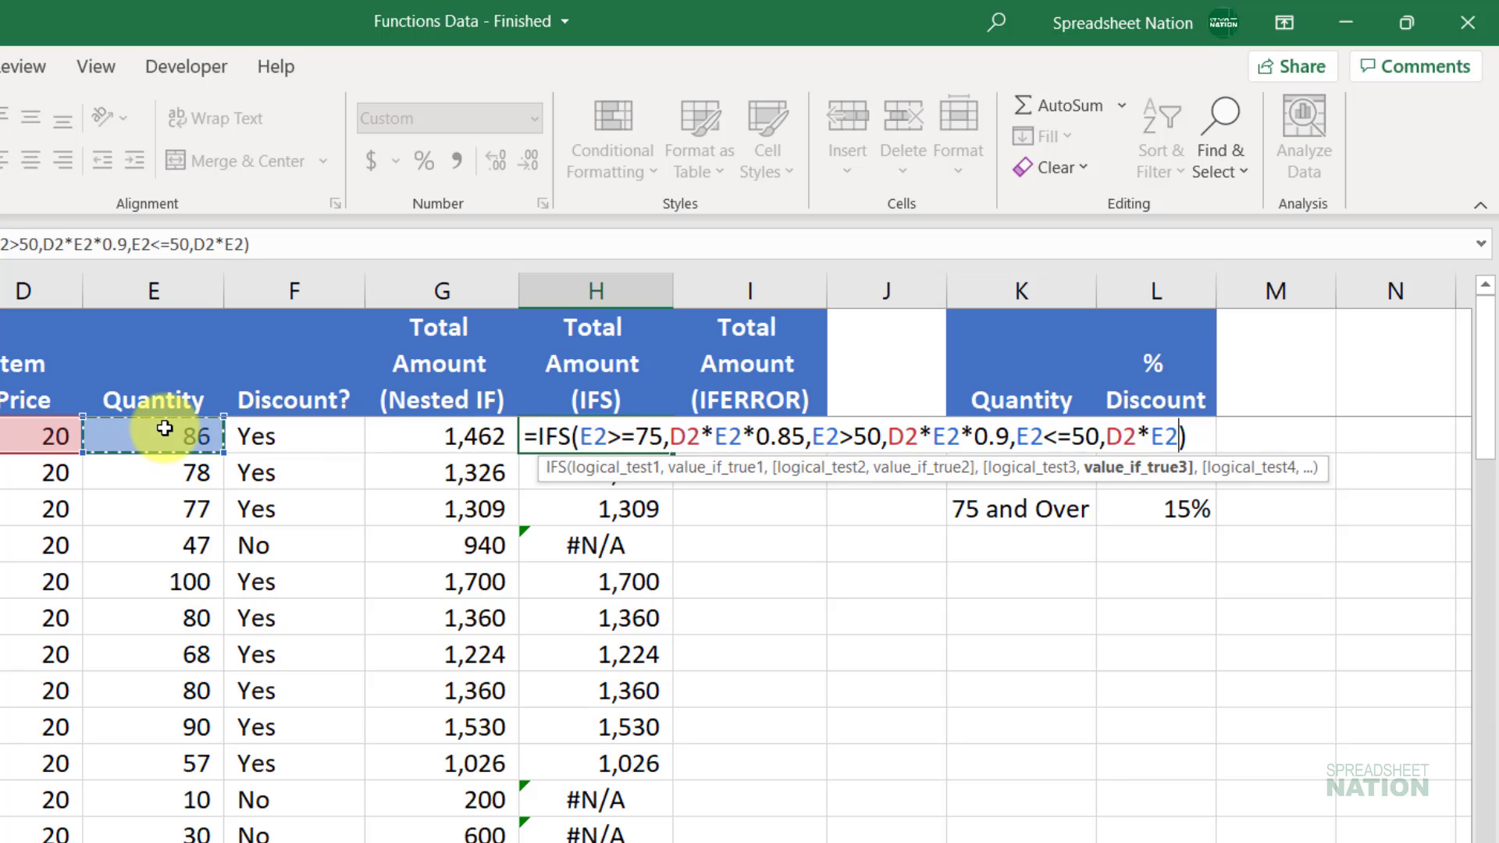
key("Return")
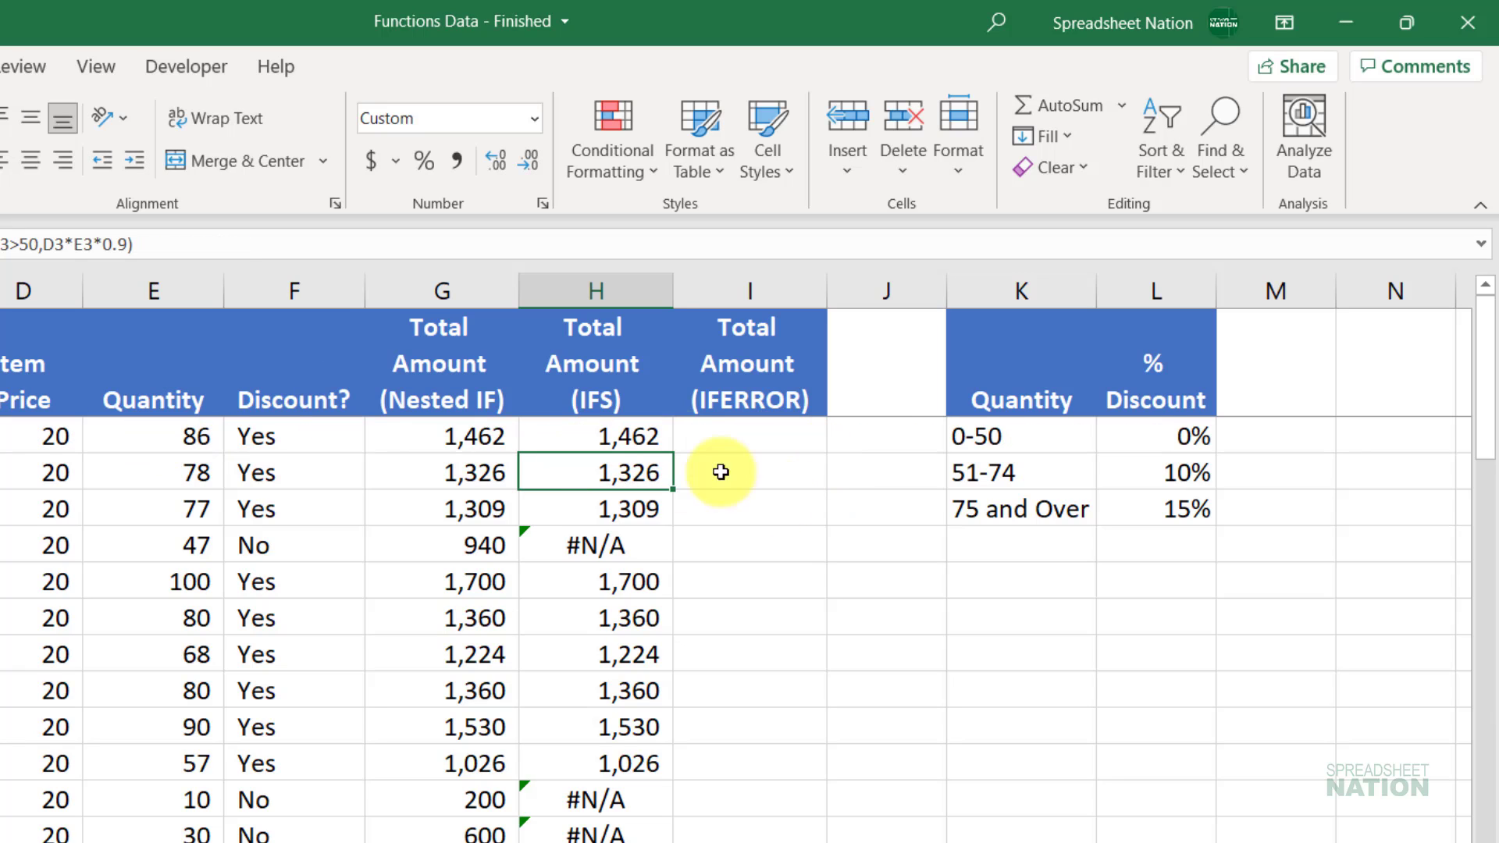
Step: Fill H2's revised IFS formula down column H so the #N/A cells show 940, 200 and 600
left_click(664, 437)
double_click(674, 452)
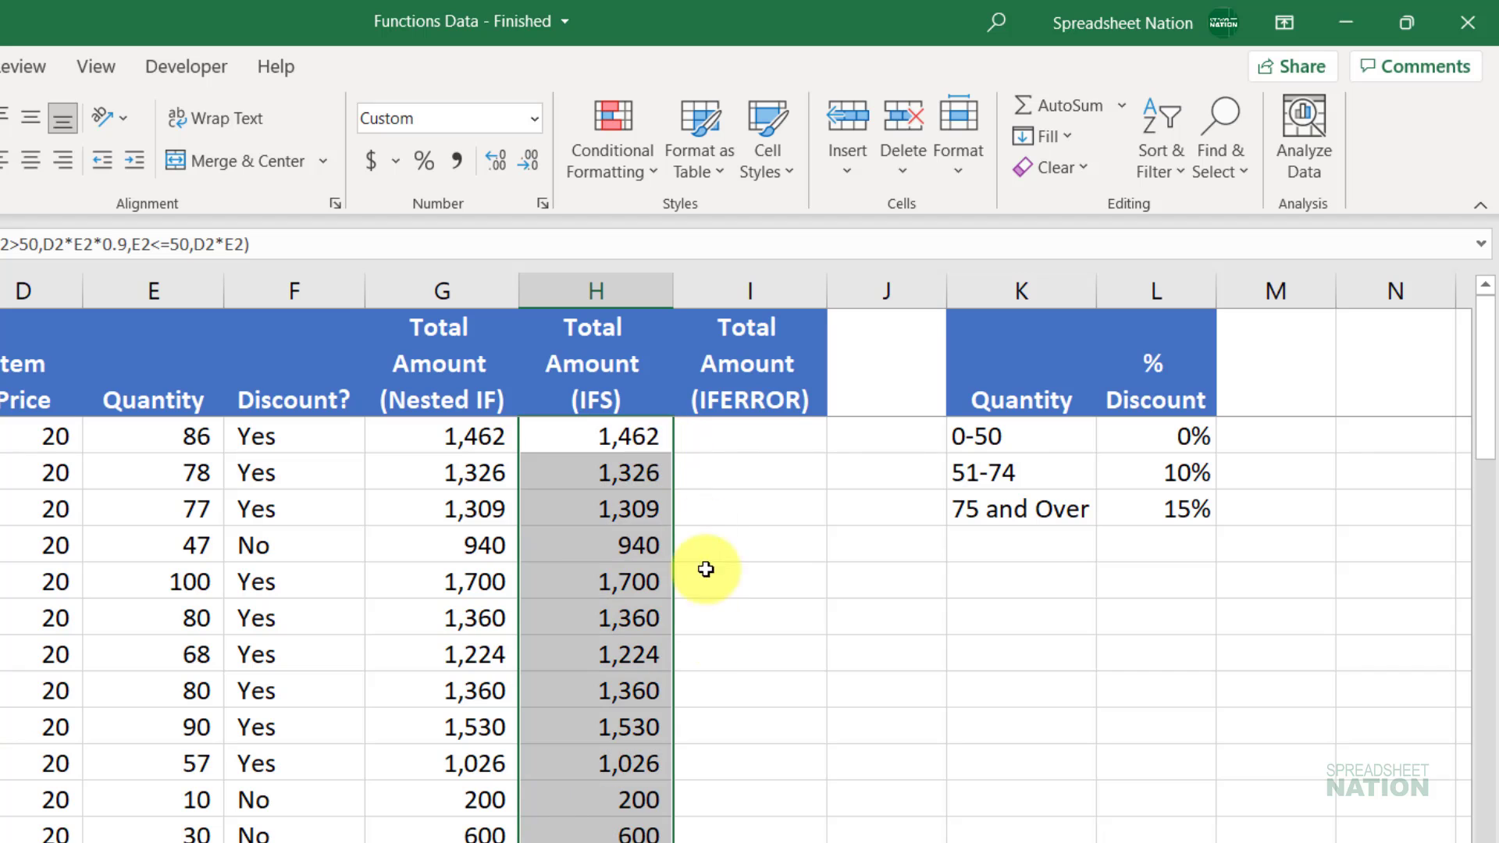
scroll(722, 680, "down", 6)
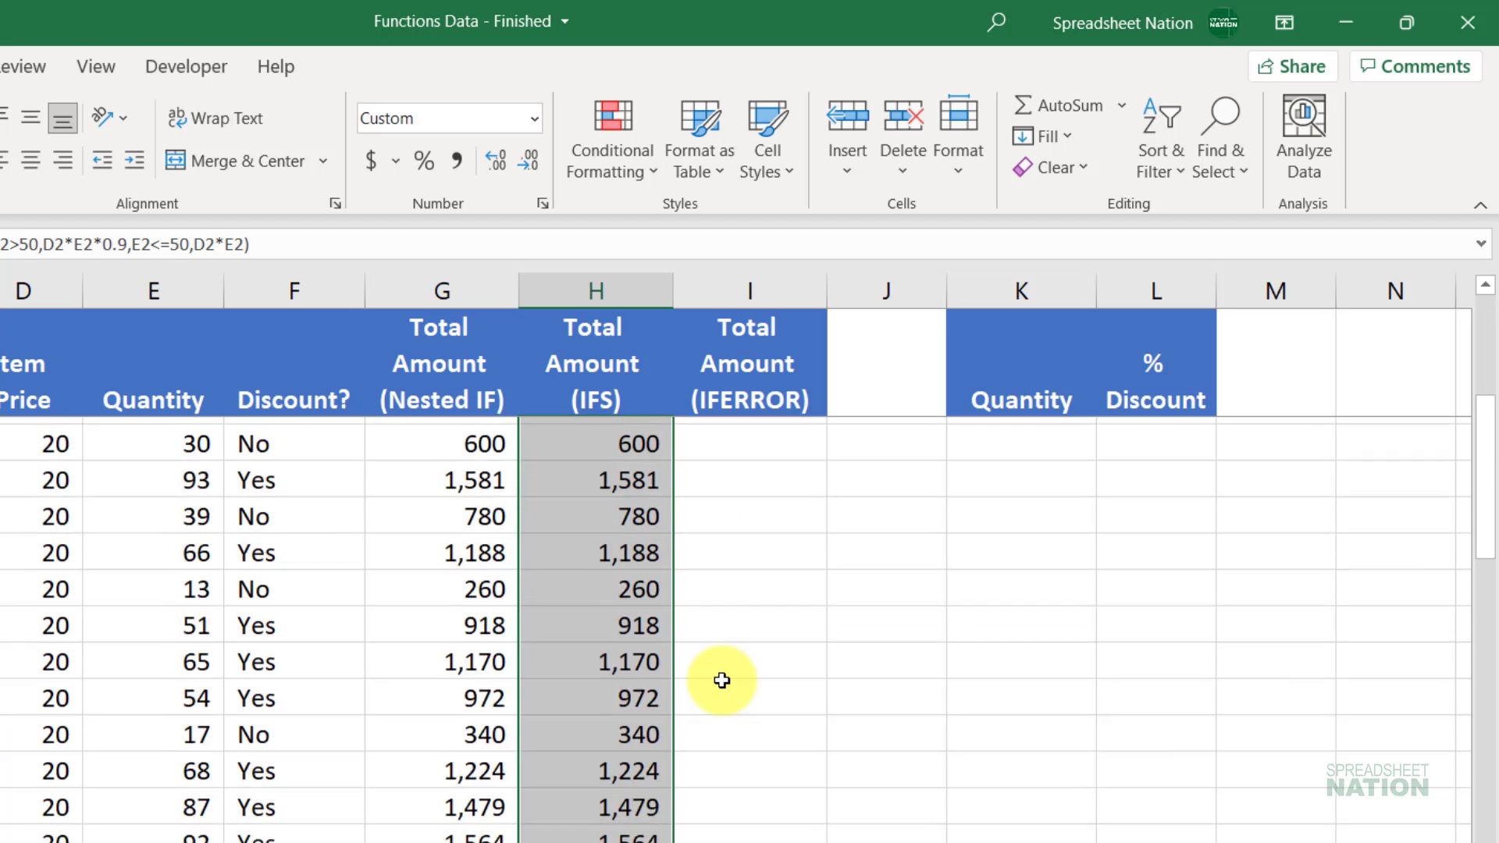
scroll(722, 681, "down", 8)
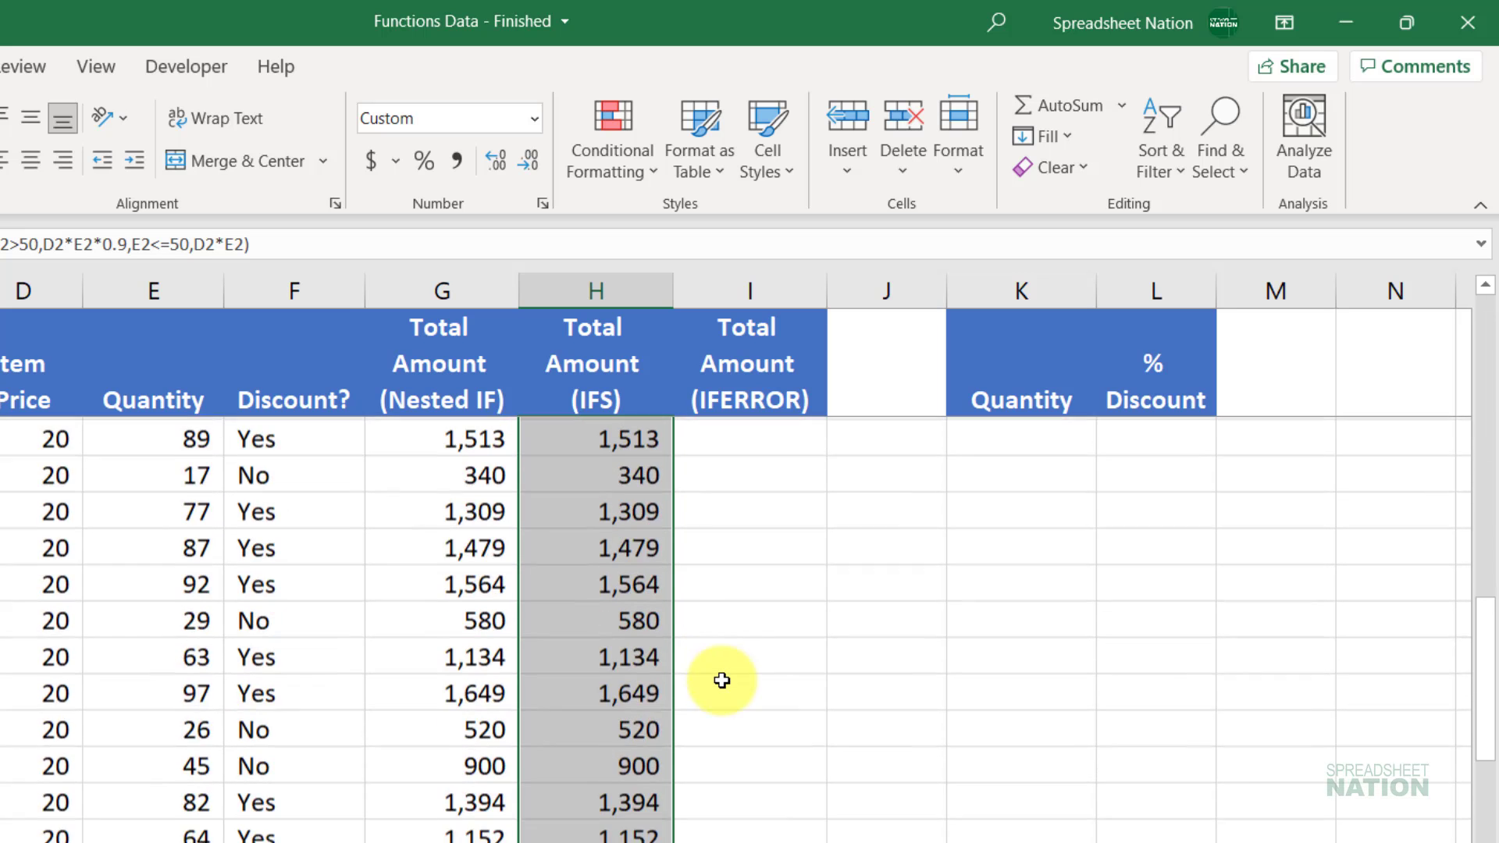
scroll(722, 680, "up", 15)
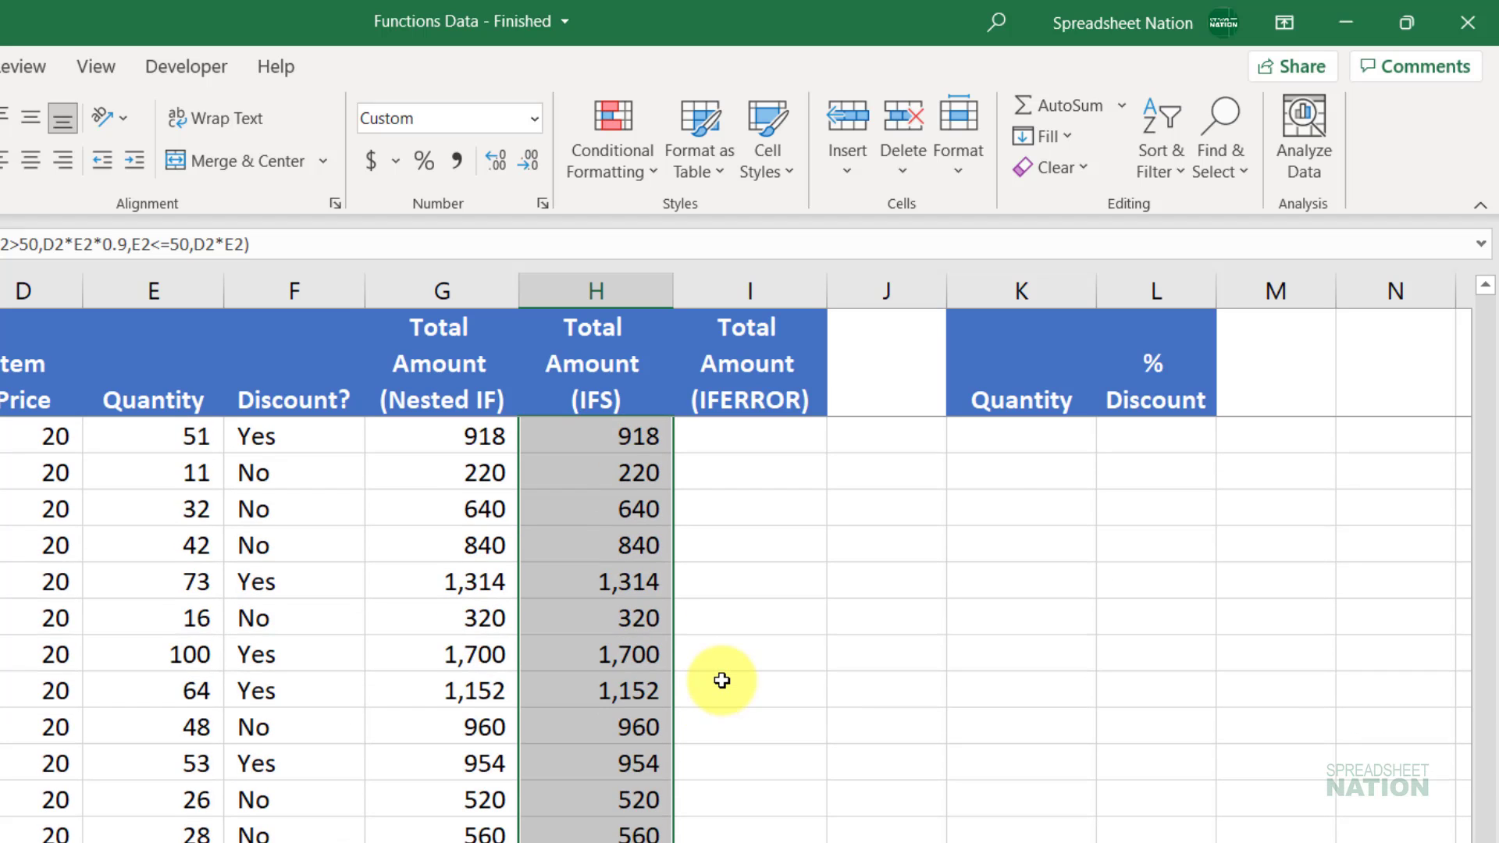
Step: Review H2's IFS formula before reusing it in the IFERROR column
key("Up")
key("Down")
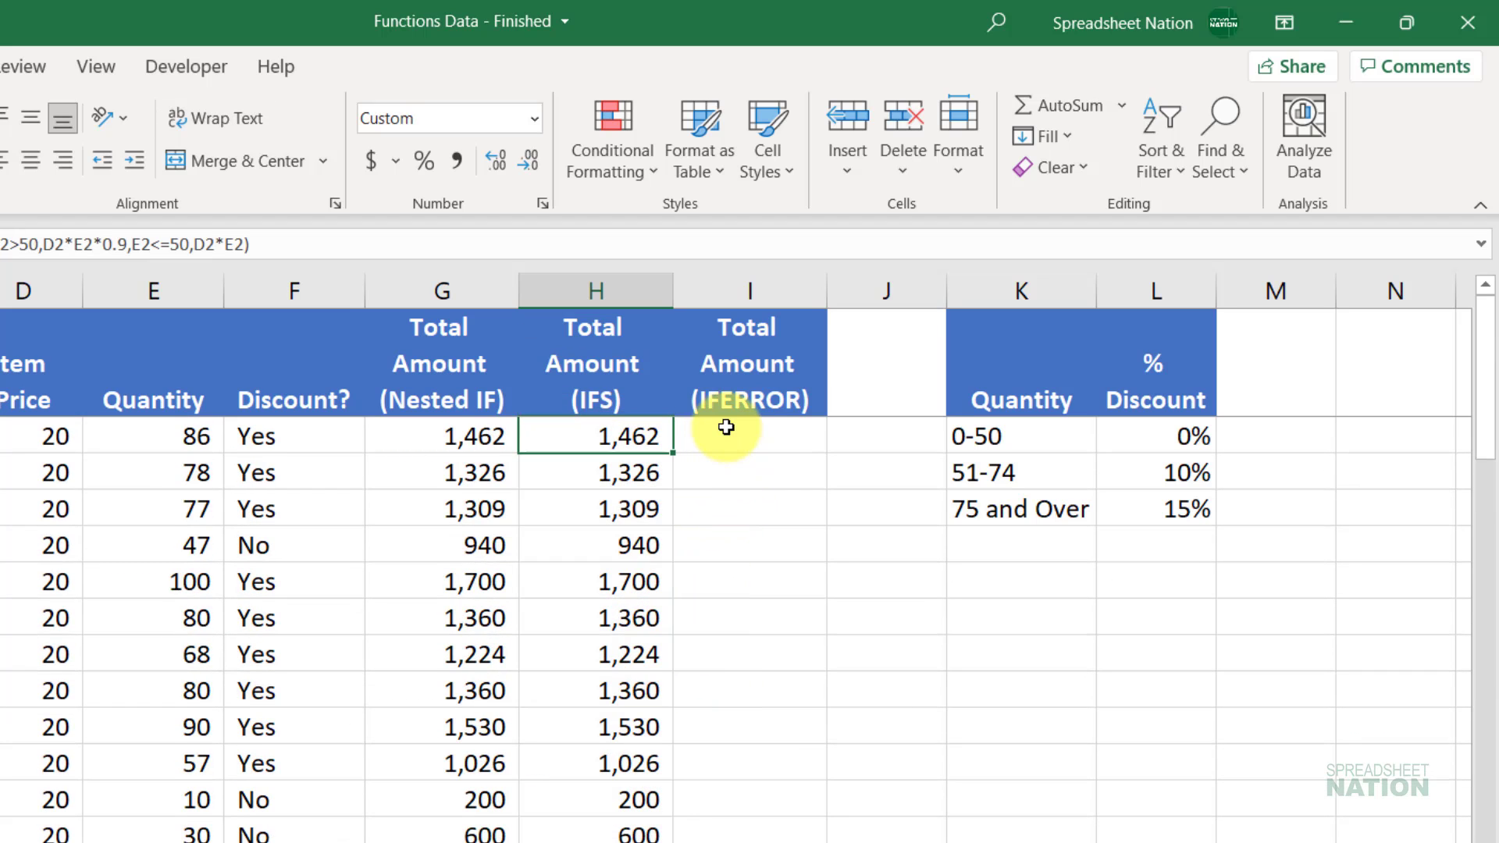
key("F2")
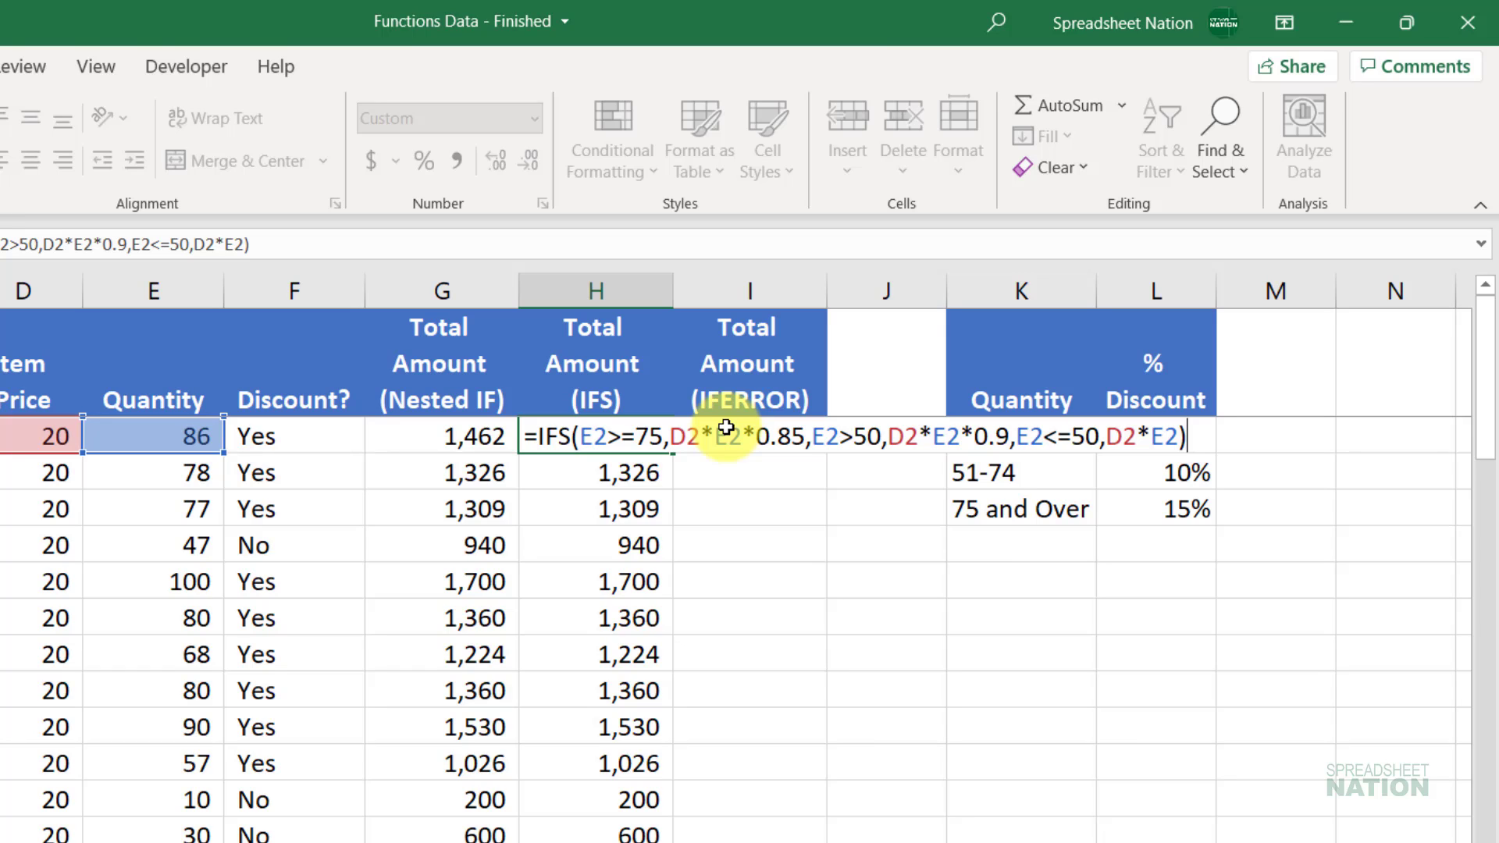
key("Return")
key("Up")
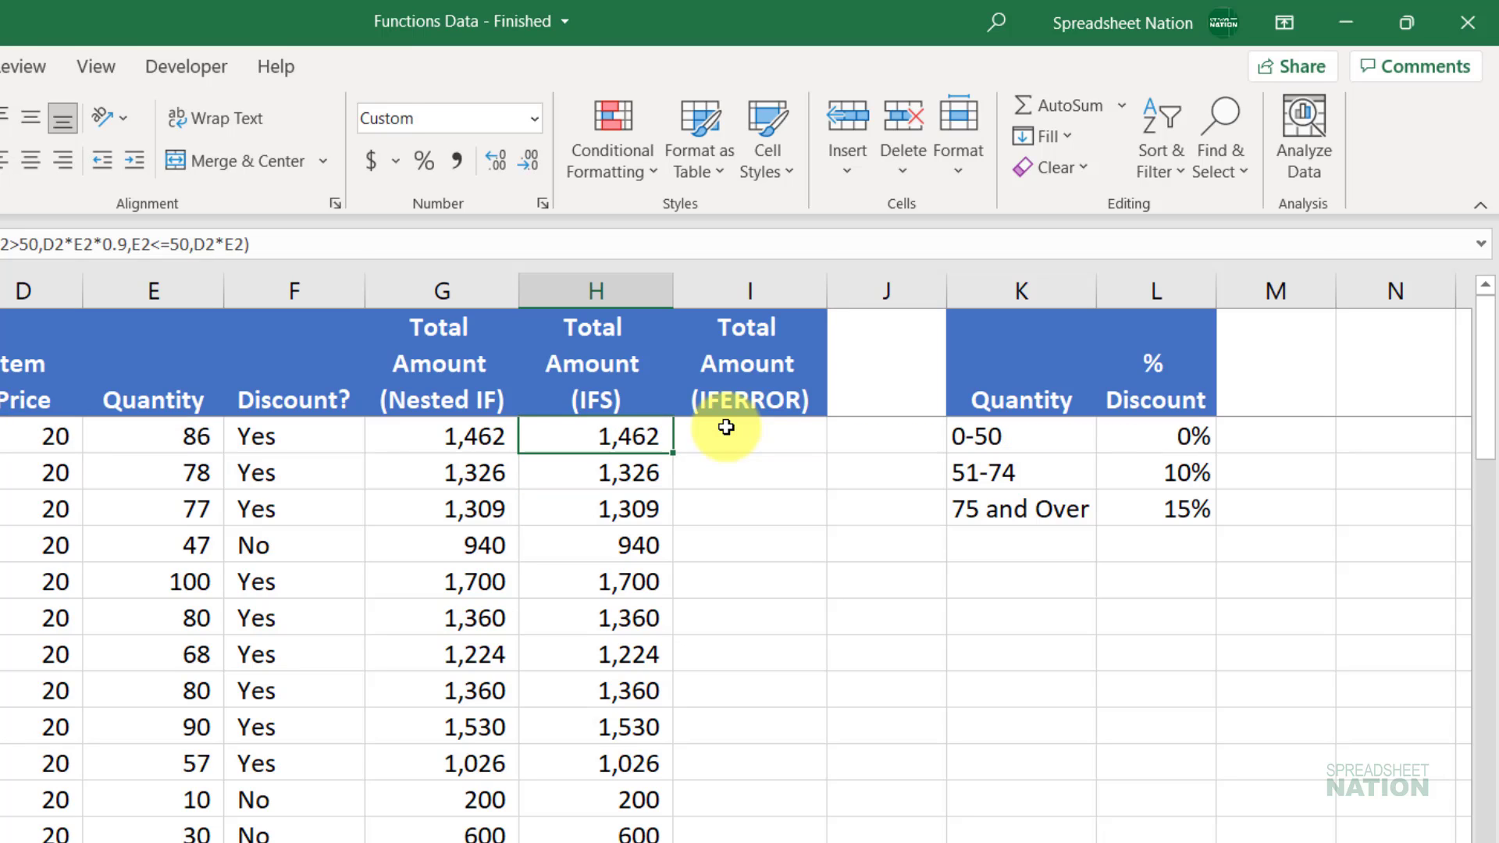
key("Right")
key("Up")
key("Down")
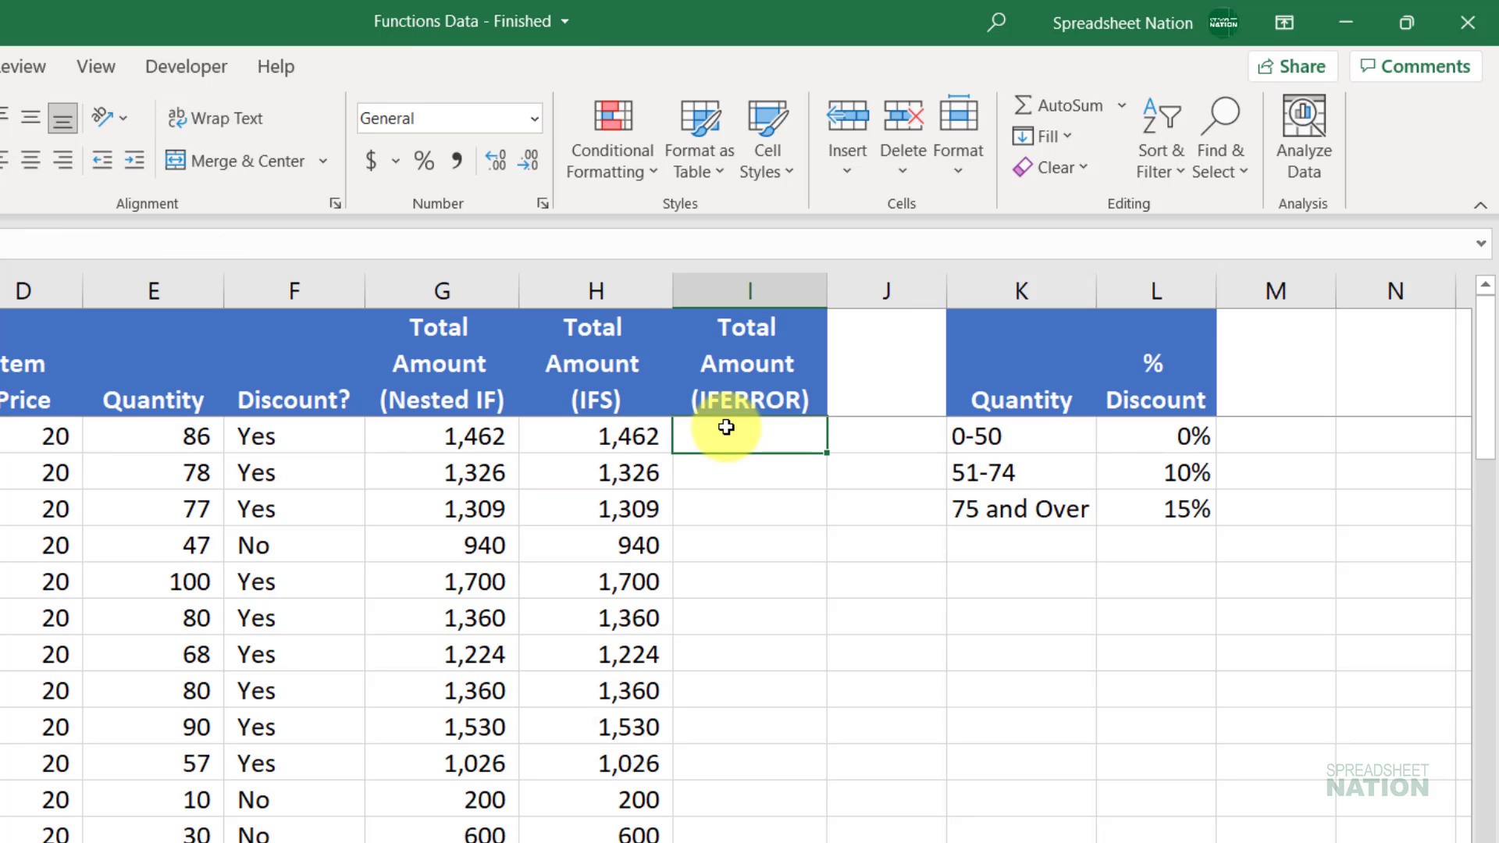
key("Up")
key("Down")
key("Left")
key("F2")
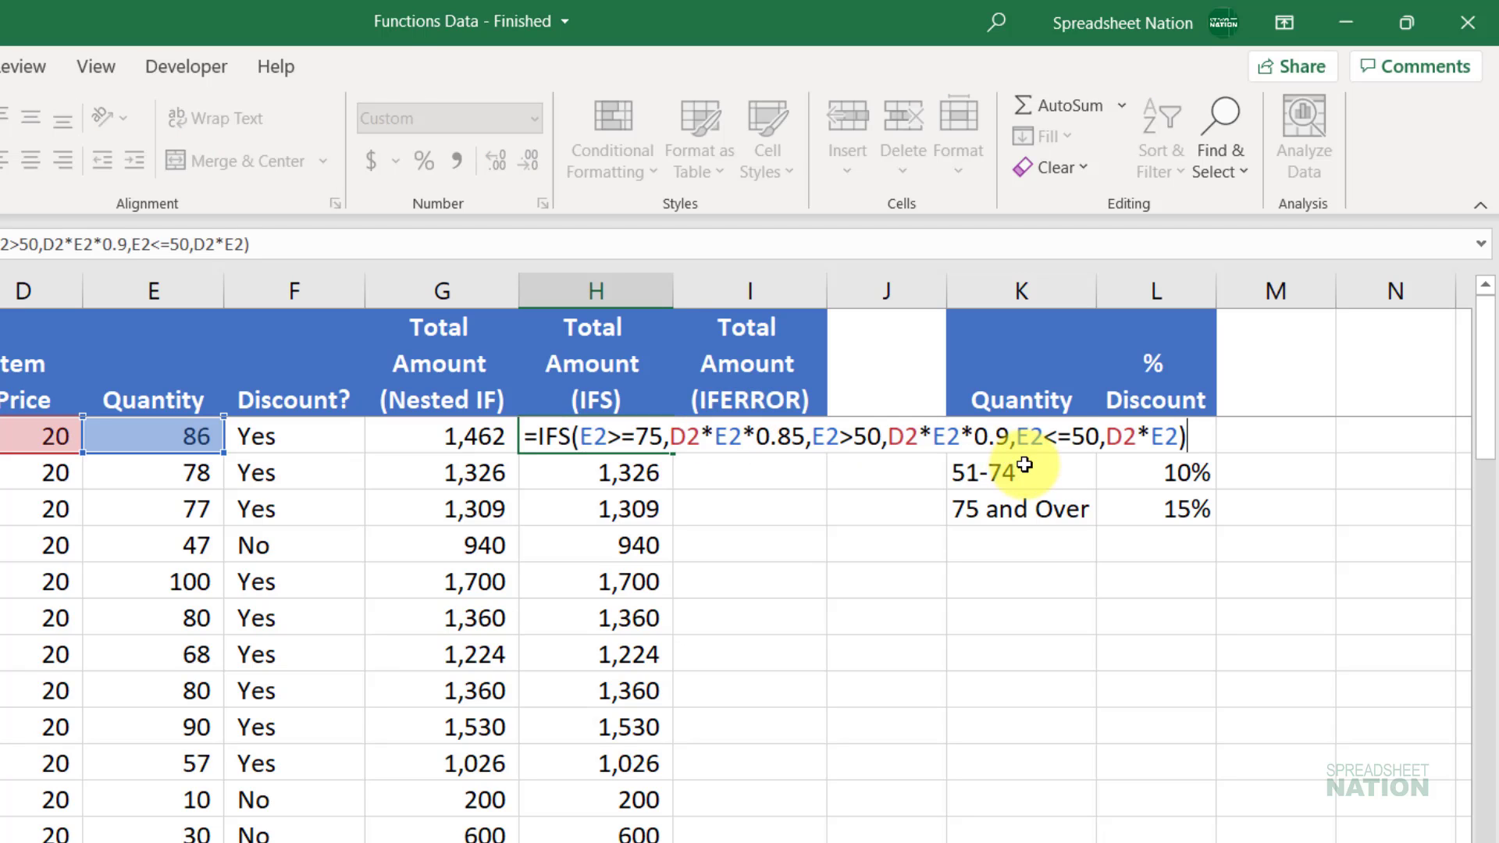
Step: Copy H2's first two IFS conditions into I2 and close the formula with )
left_click_drag(1012, 434, 502, 424)
key("ctrl+c")
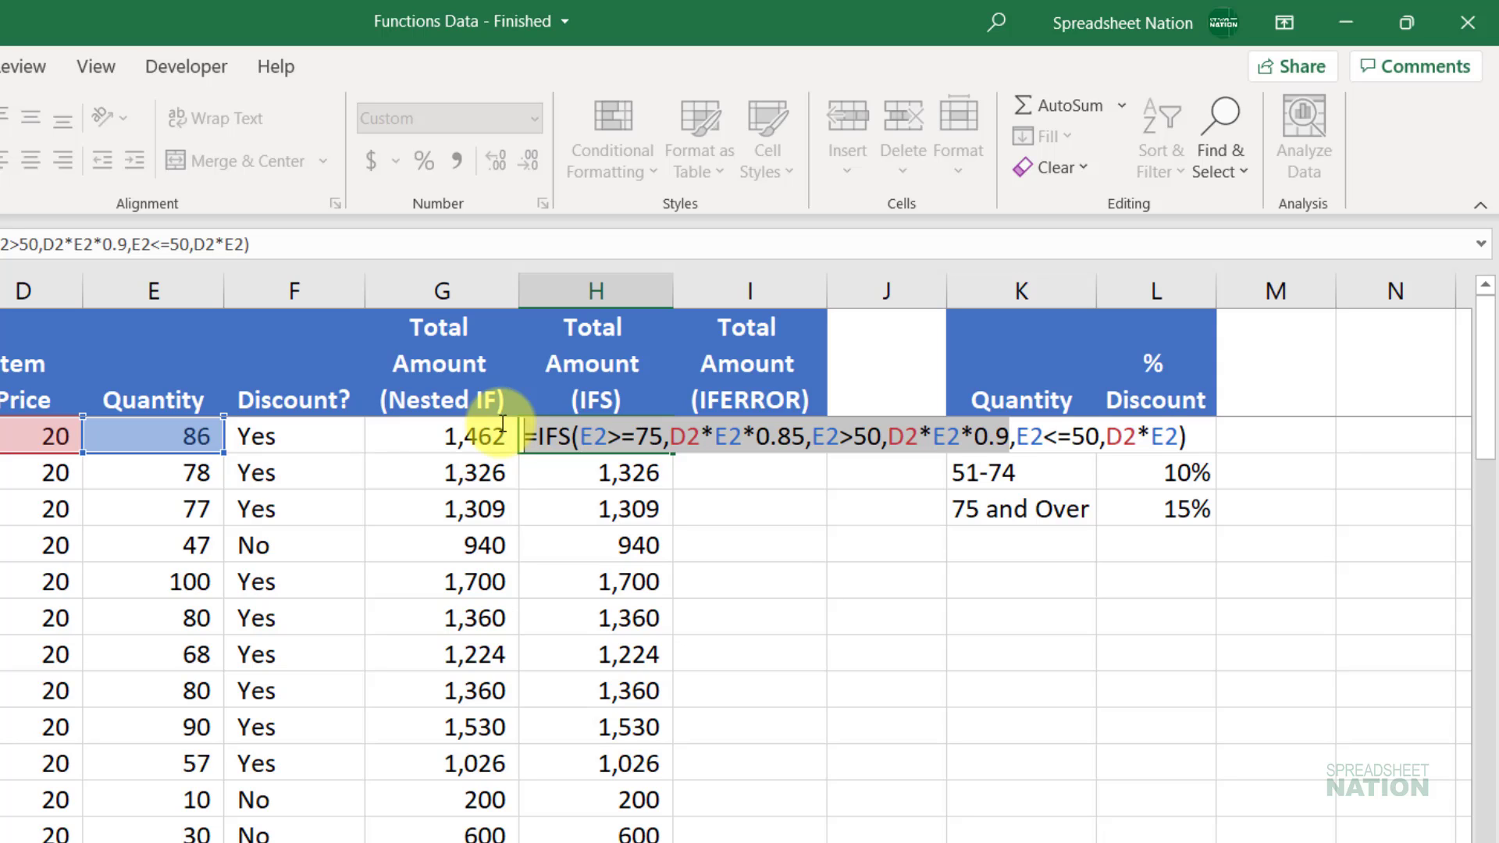
key("Escape")
key("Right")
key("F2")
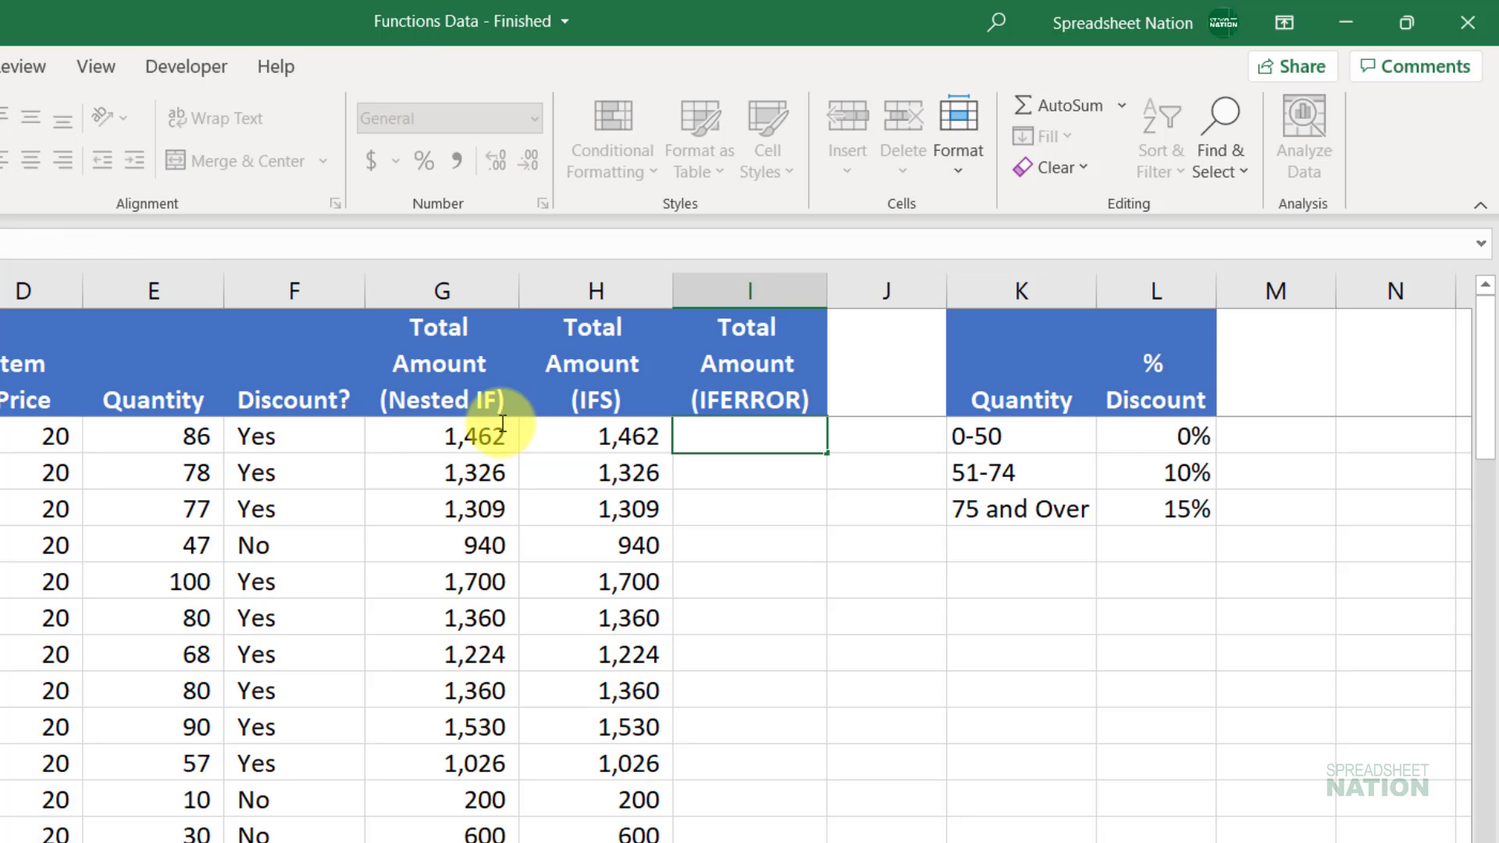
key("ctrl+v")
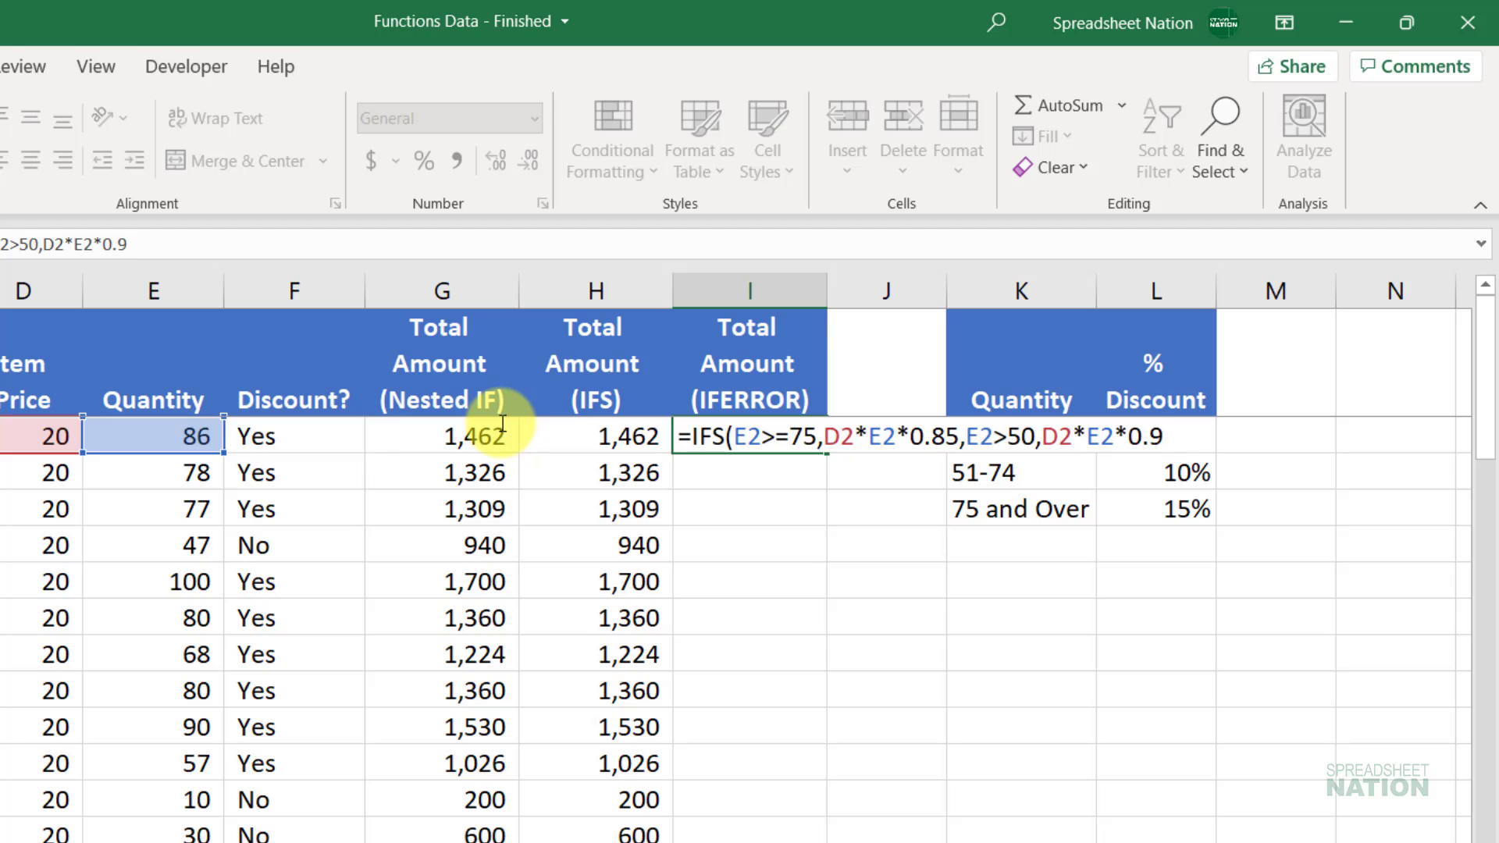
type(")")
key("Return")
Step: Format I2 in Comma Style with no decimals and fill it down column I
key("Up")
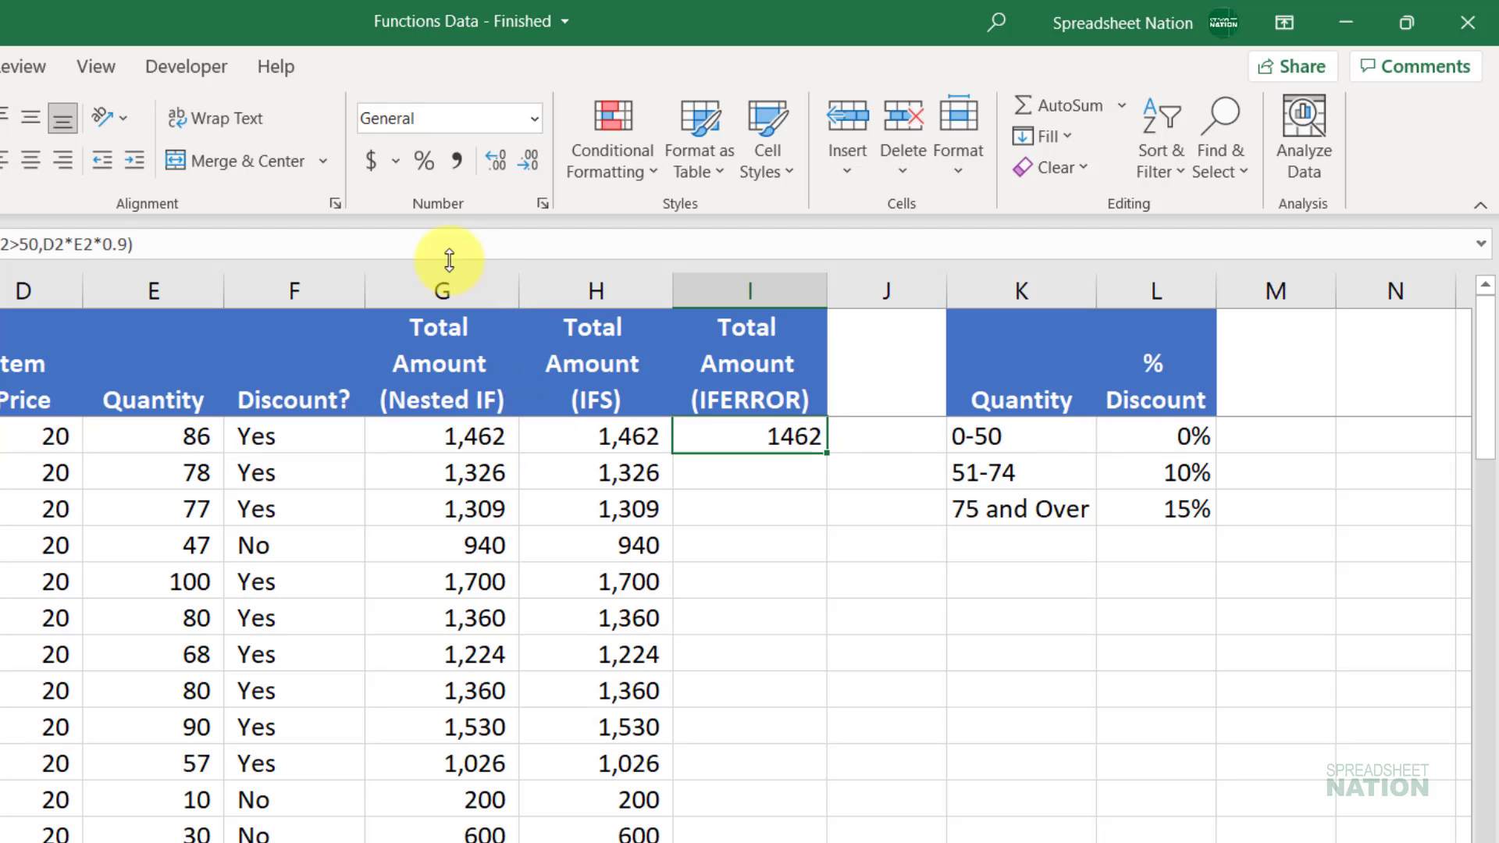
left_click(460, 156)
double_click(531, 154)
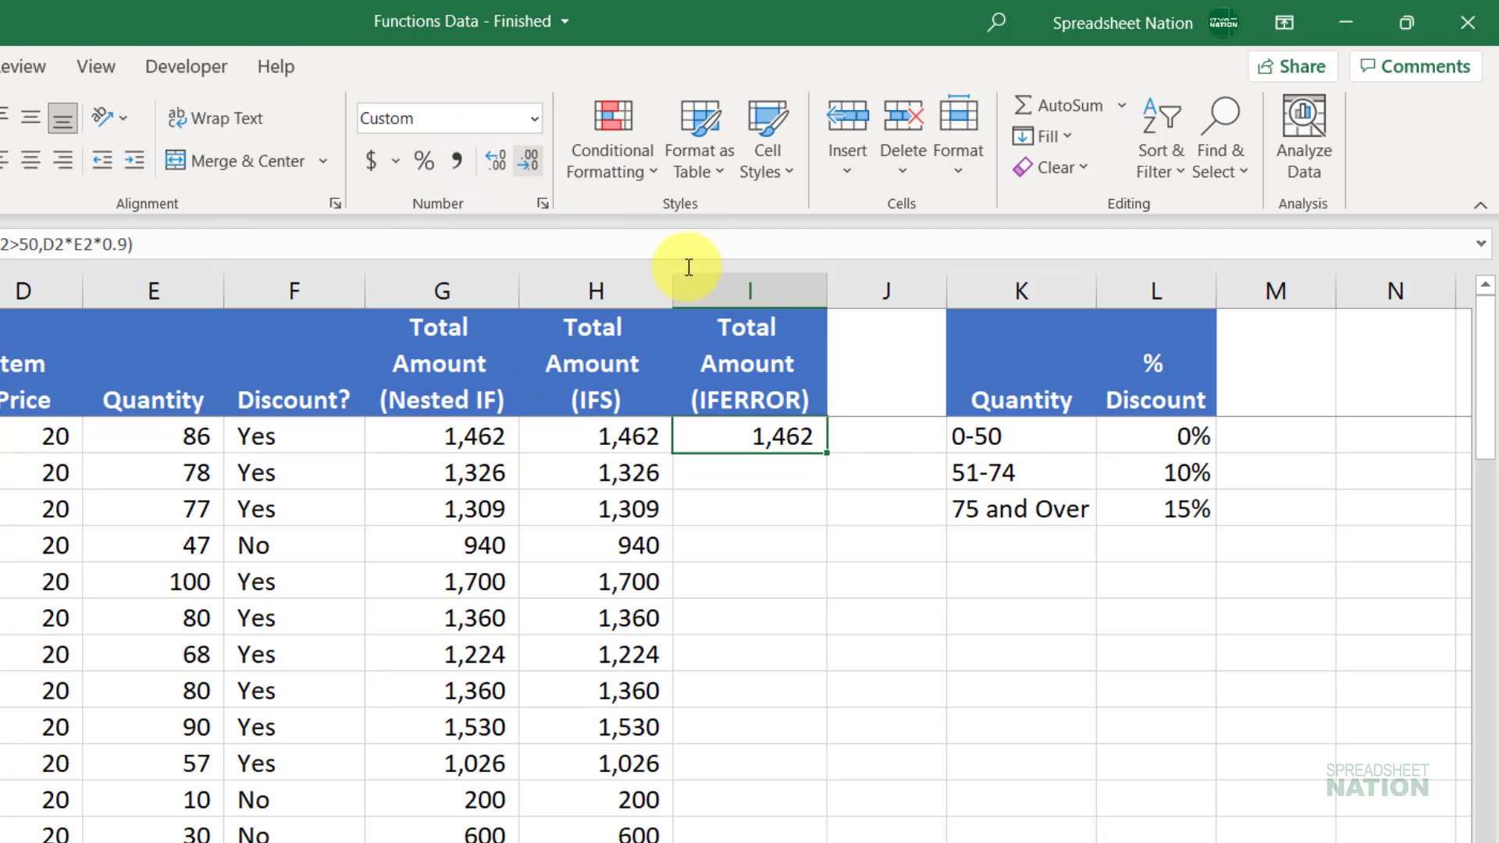
double_click(829, 458)
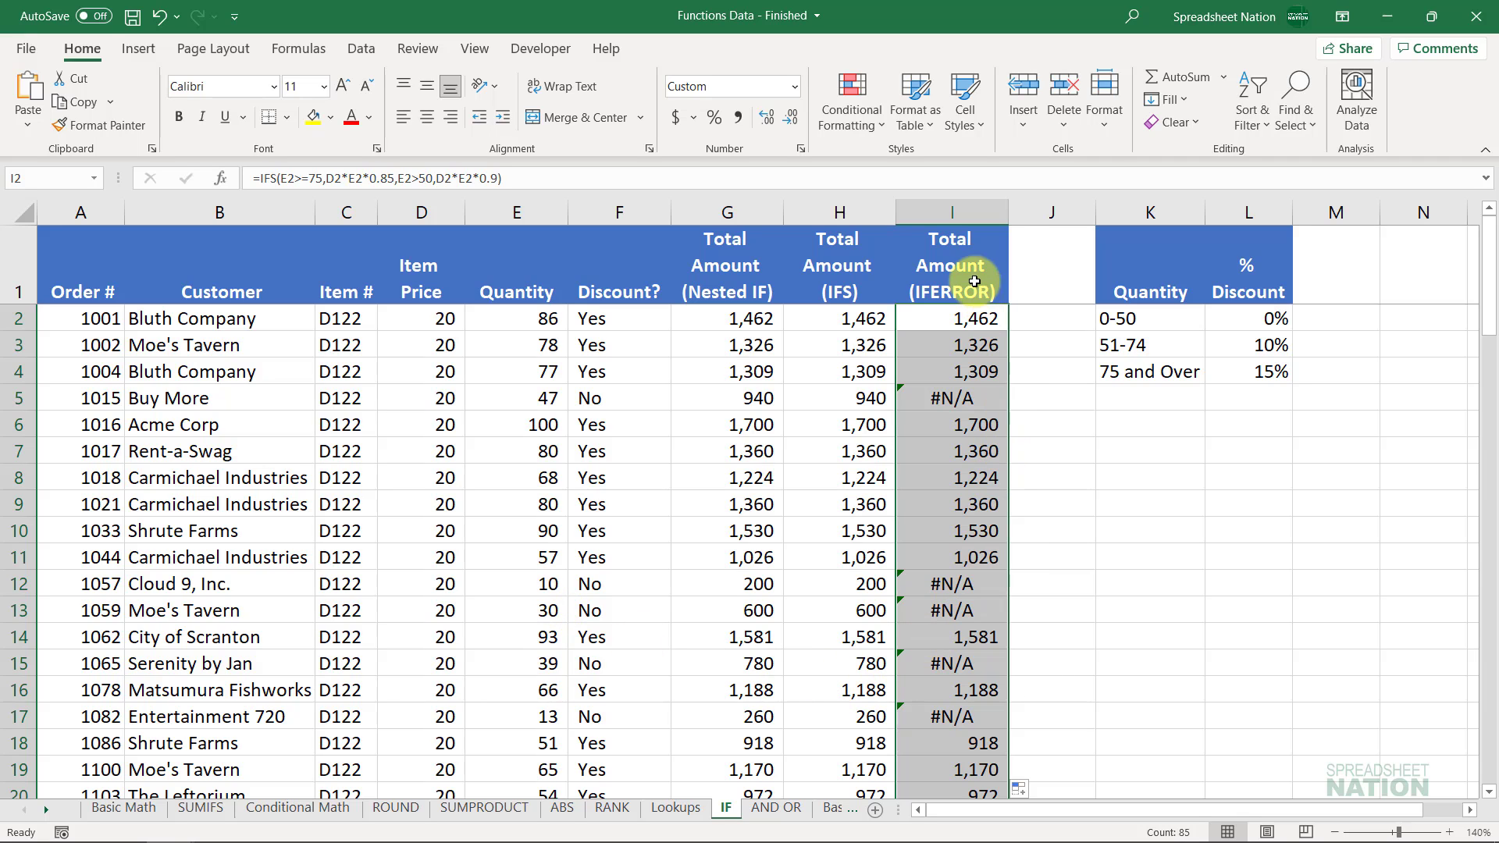
Step: Wrap I2's IFS formula as IFERROR(...,"Error") so errors display the word Error
left_click(951, 317)
double_click(951, 317)
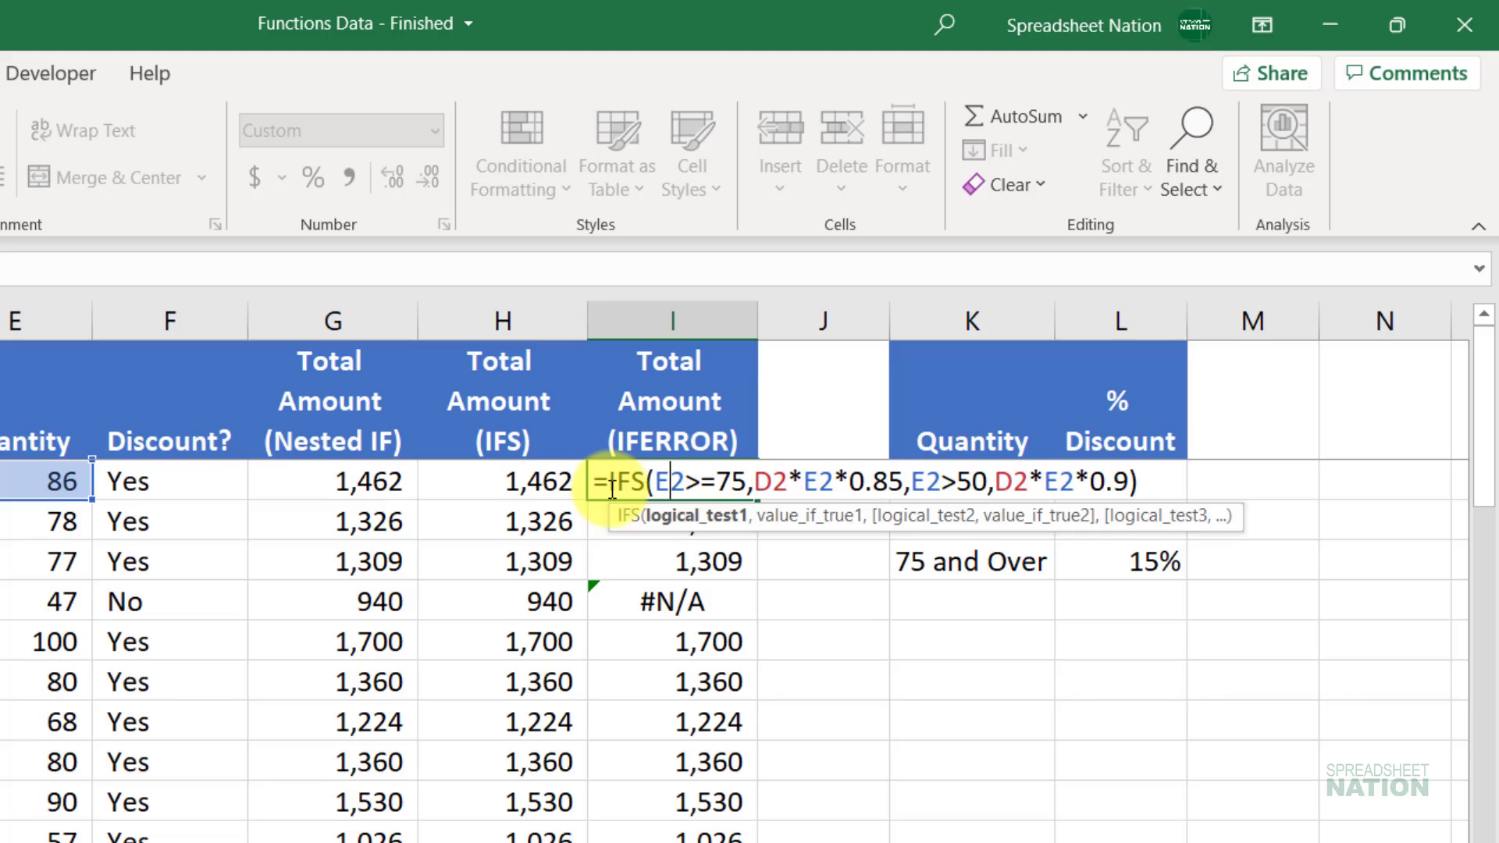
left_click(611, 482)
type("iferror")
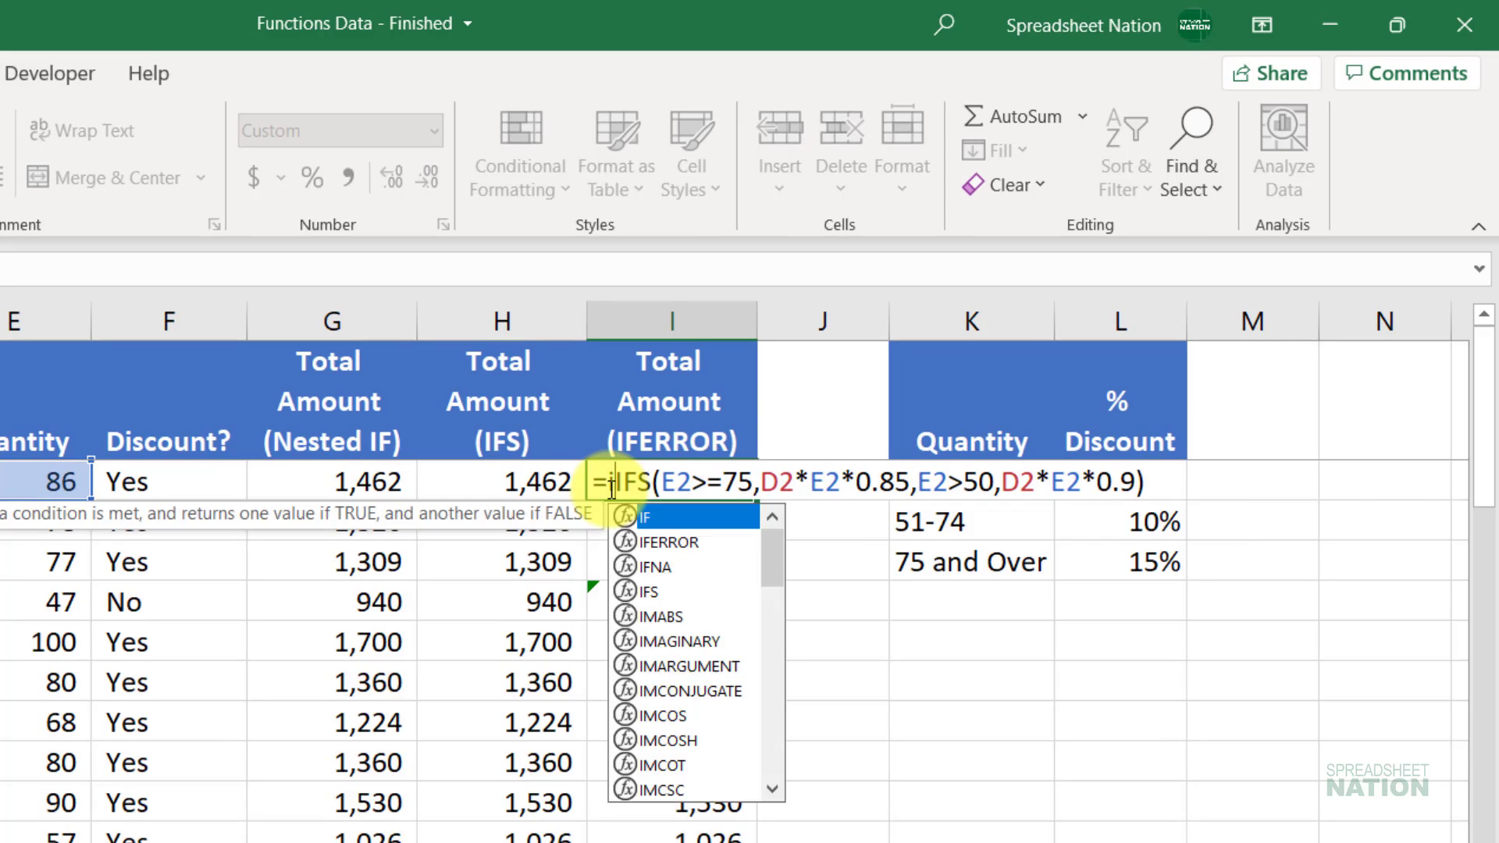
key("Tab")
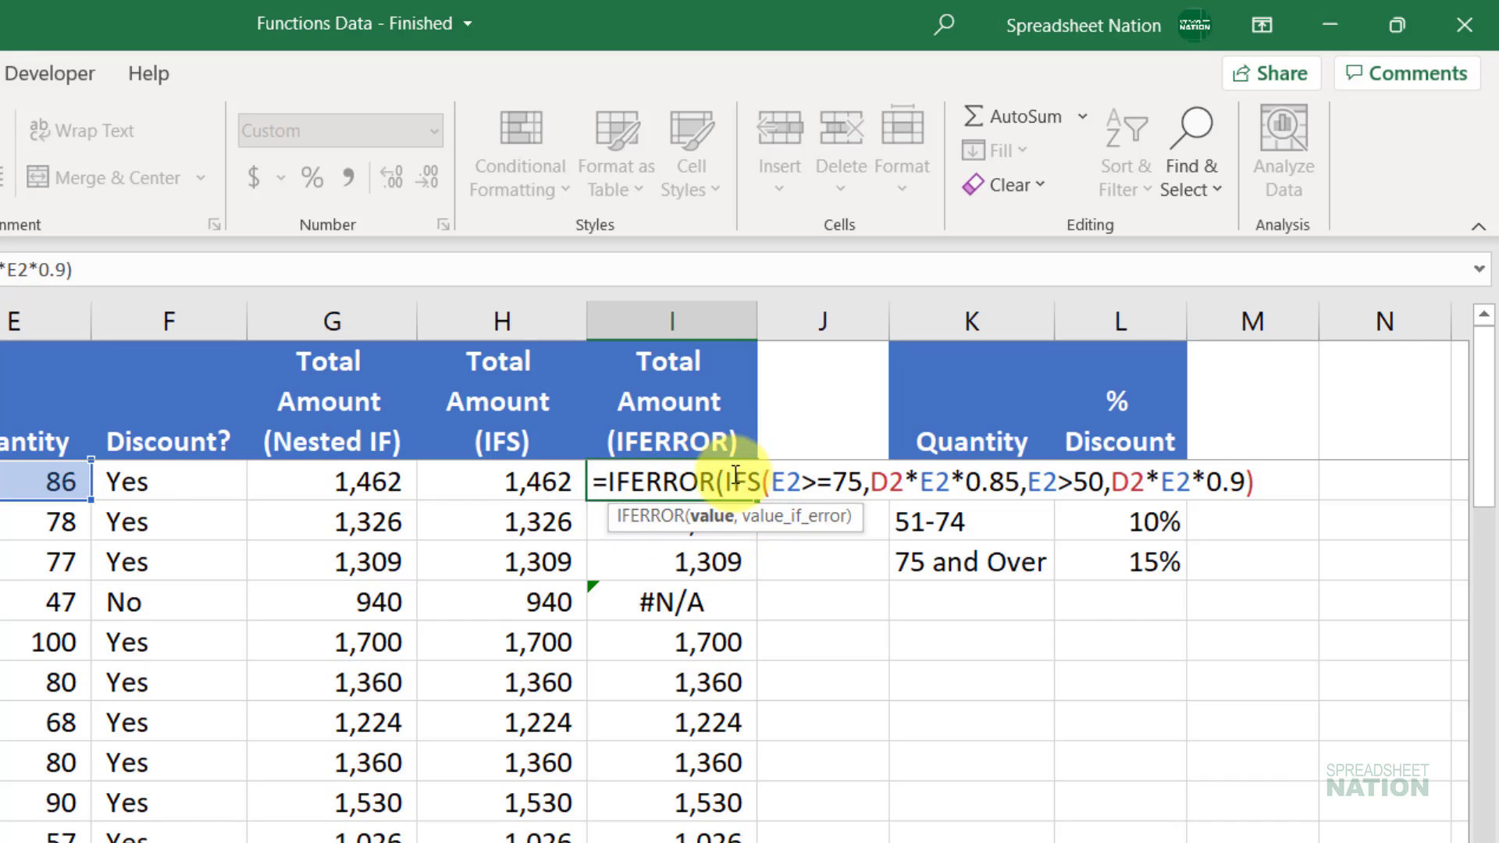
left_click(1286, 476)
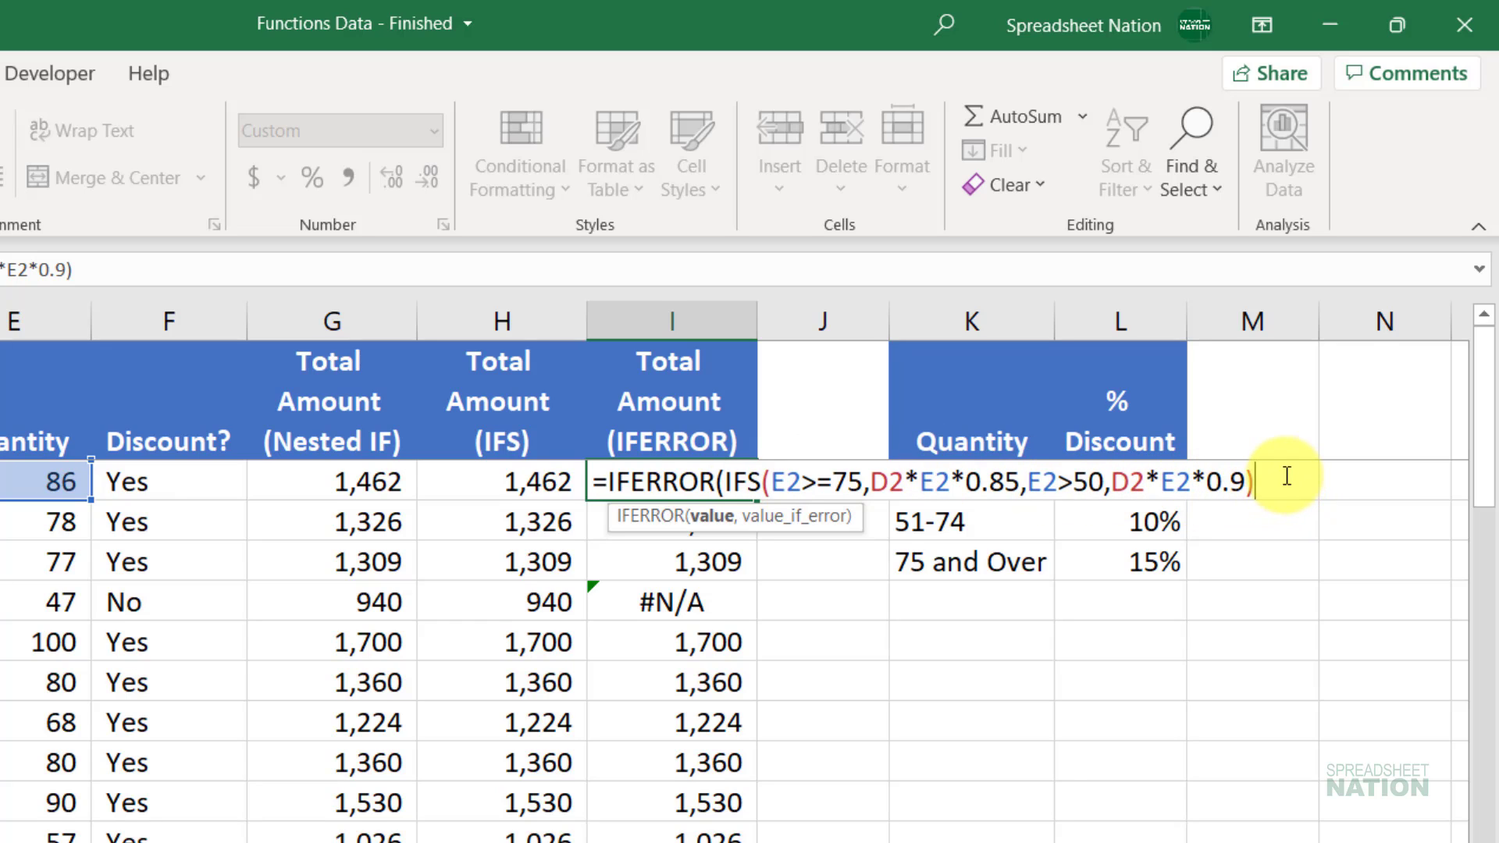
type(",")
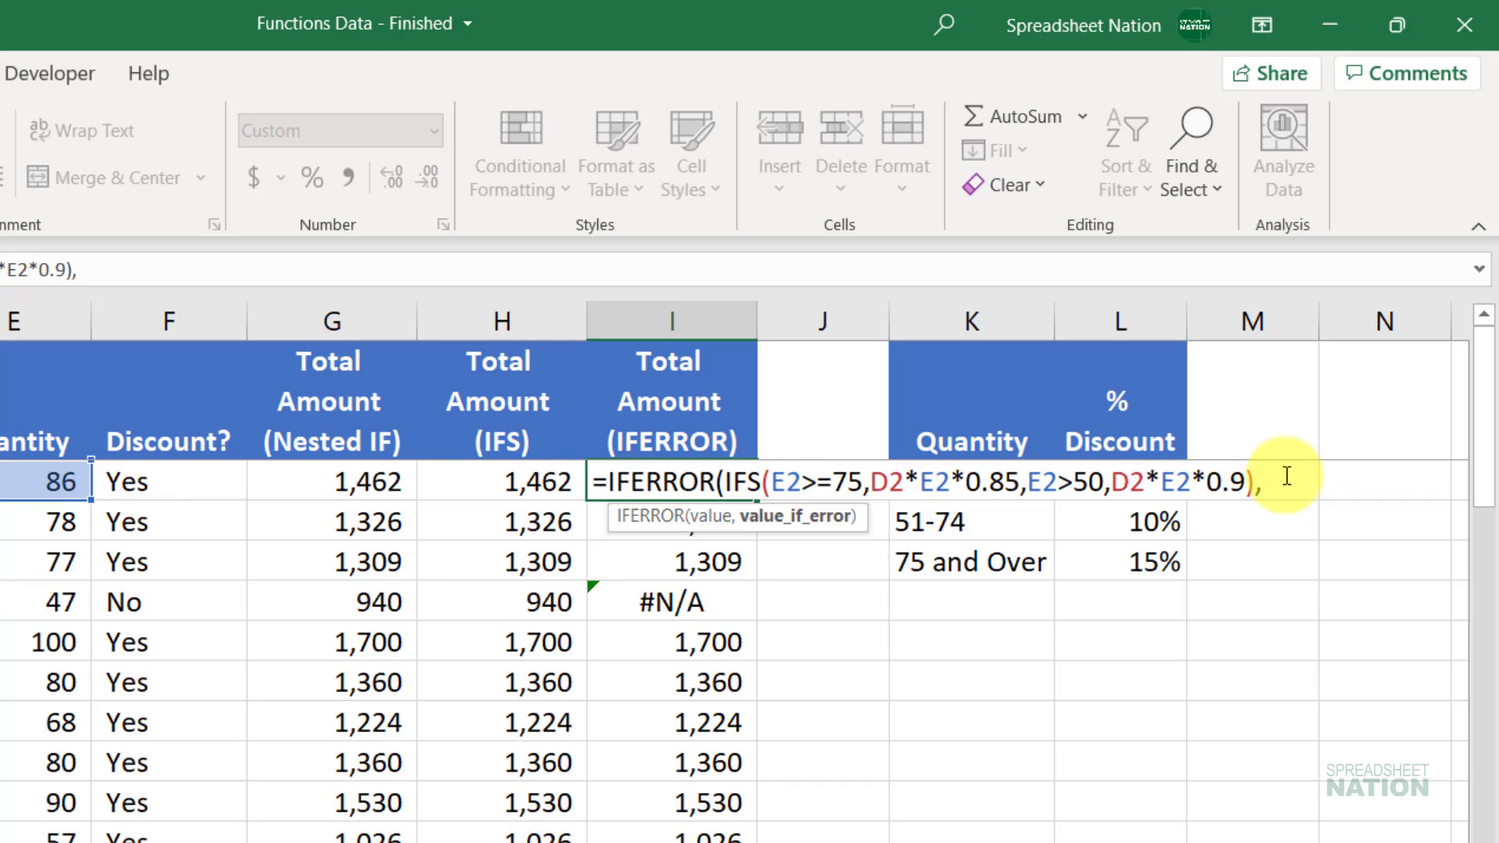
type("\"Errdo")
key("BackSpace")
key("BackSpace")
key("BackSpace")
type("or\")")
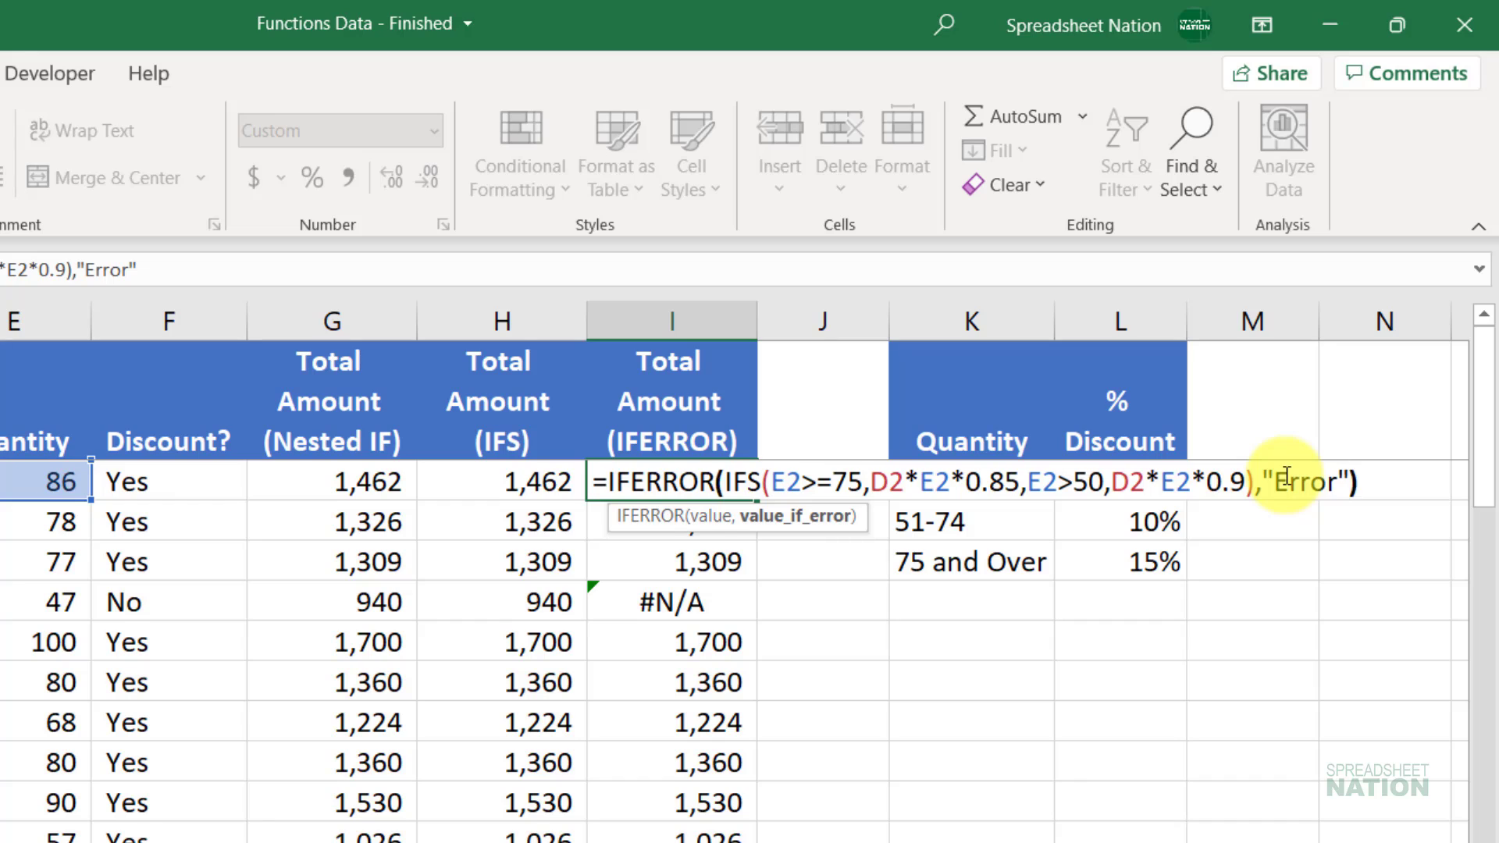
key("Return")
Step: Fill the IFERROR formula from I2 down column I
left_click(725, 475)
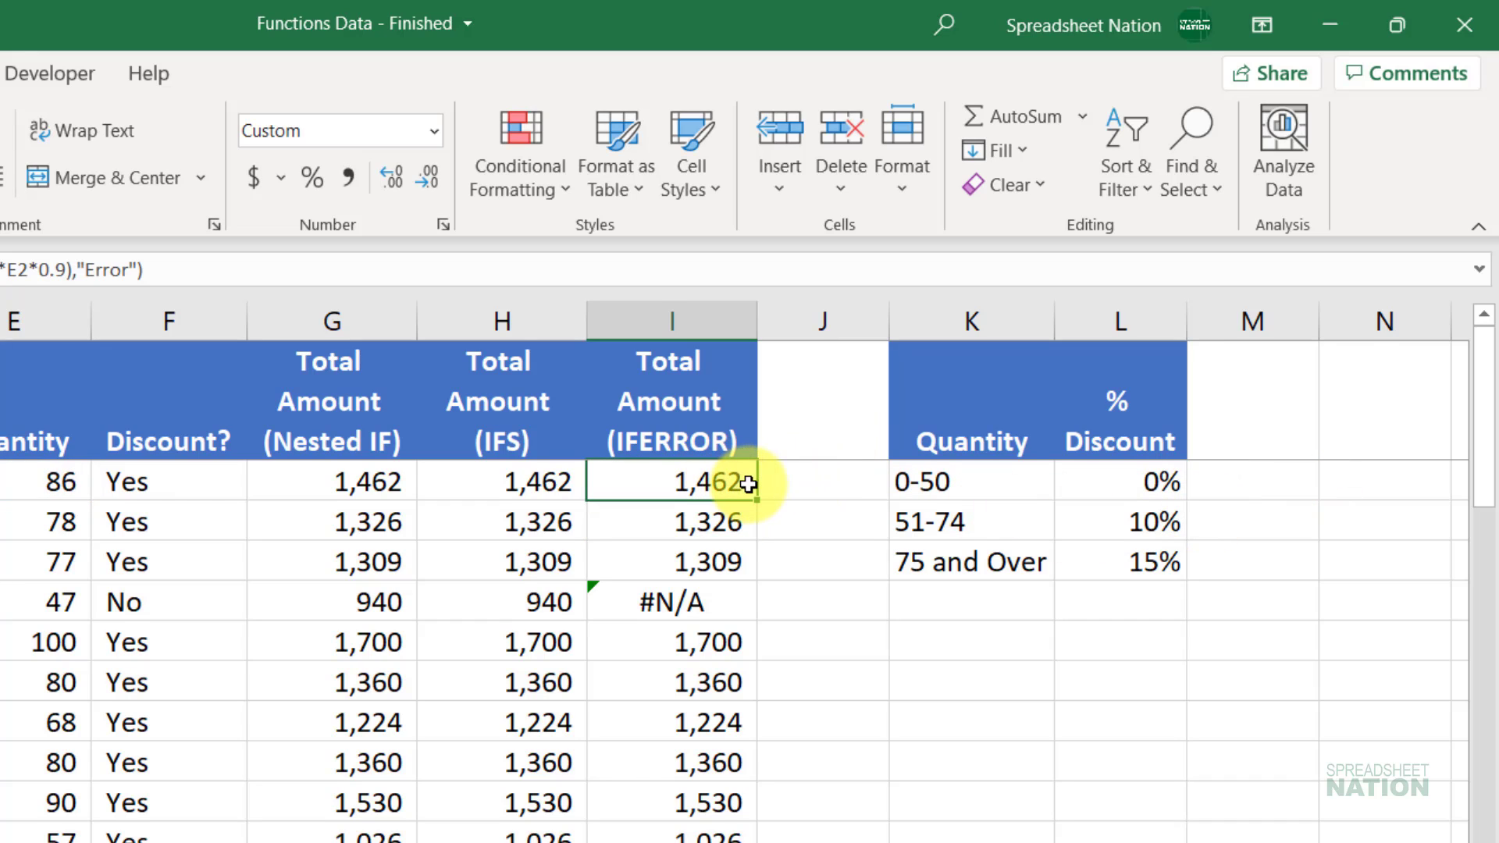
double_click(757, 499)
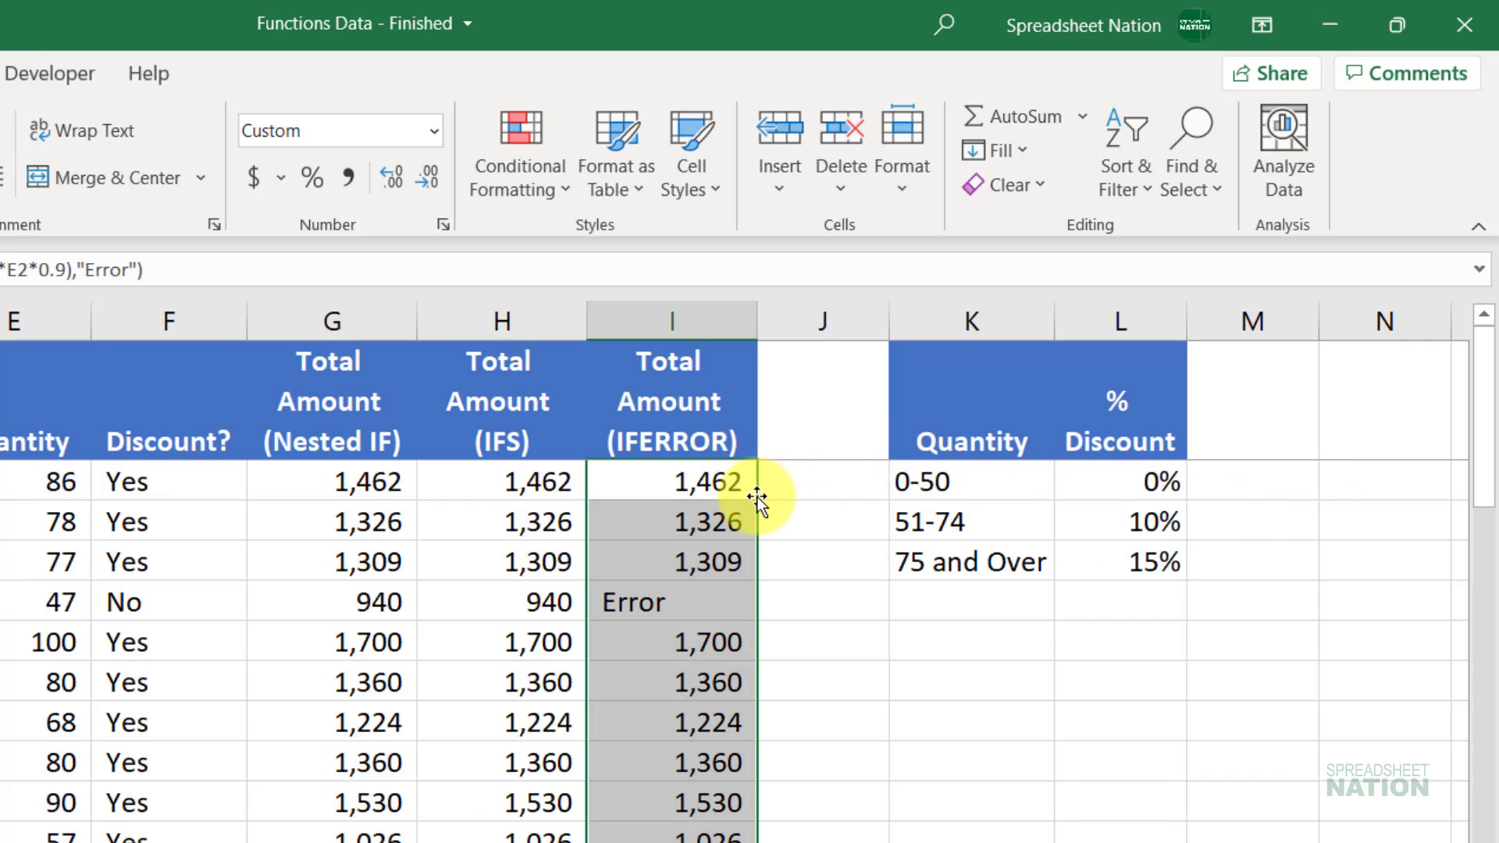
key("Up")
key("Down")
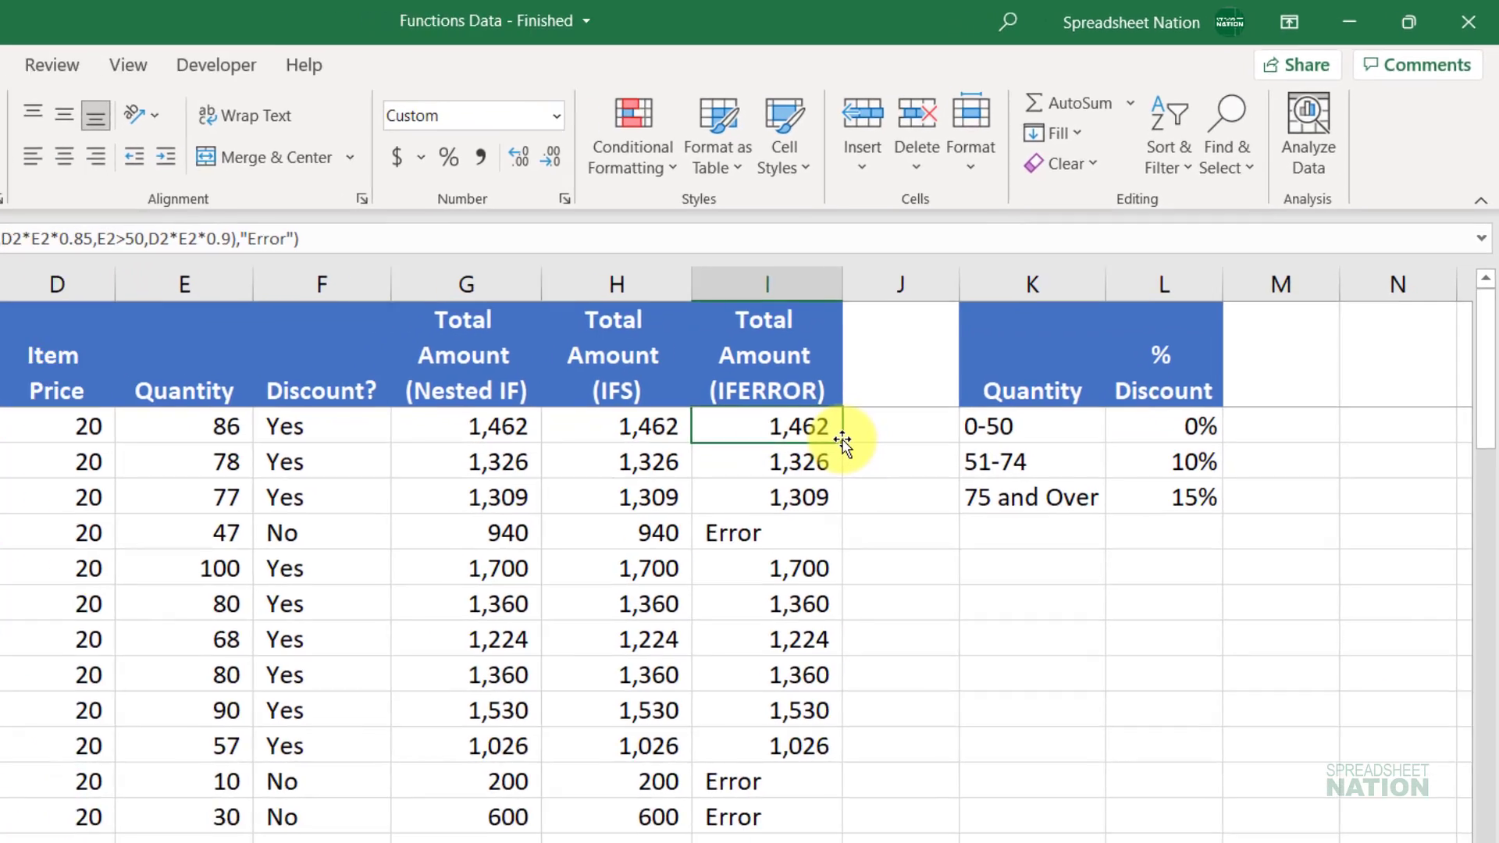
Step: Replace I2's "Error" fallback with D2*E2 and refill column I to show totals like 940 and 200
key("F2")
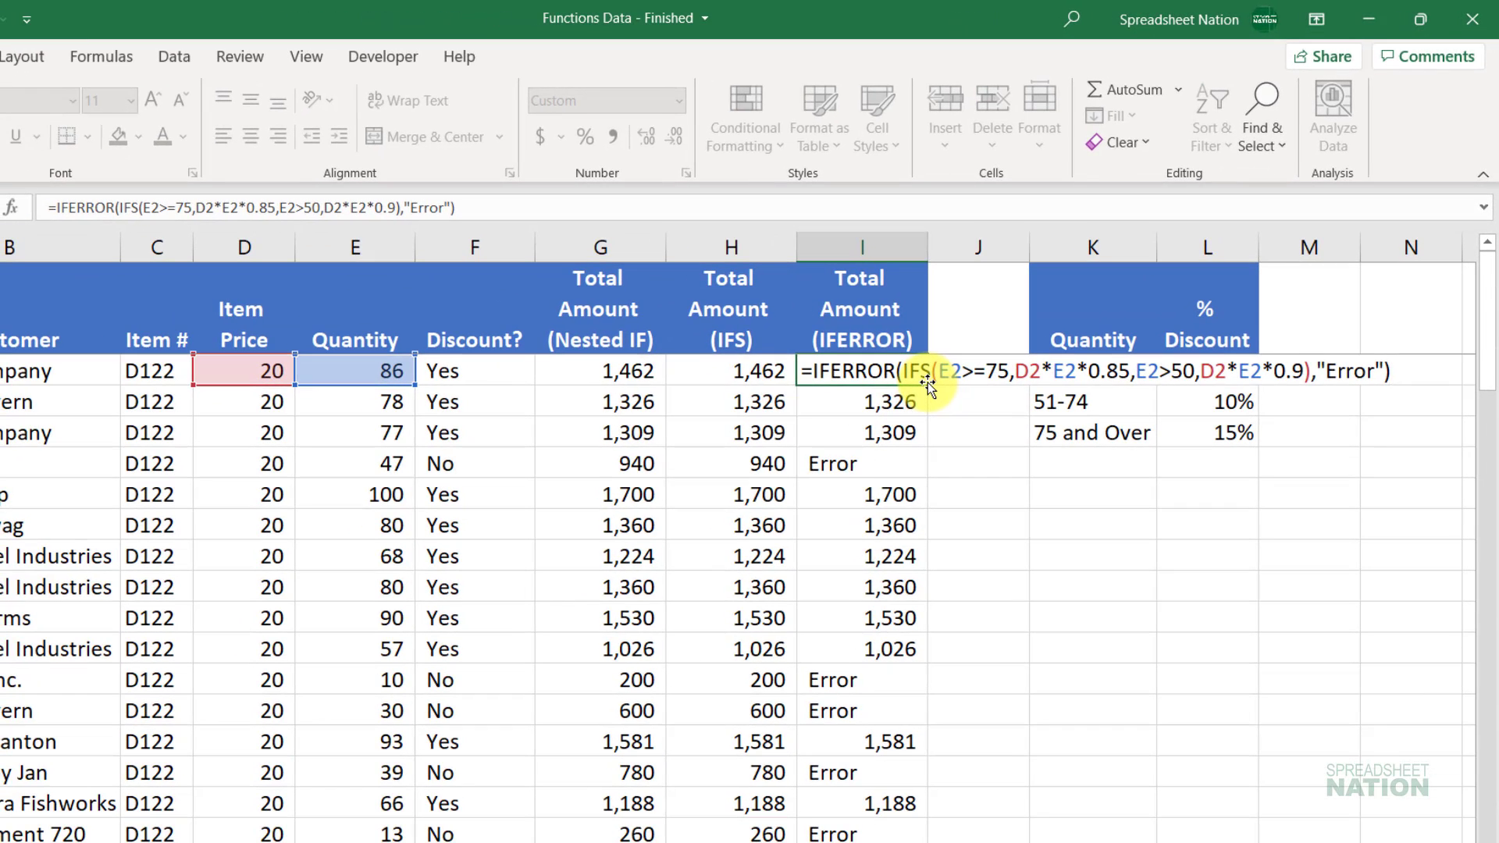
key("BackSpace")
key("BackSpace")
key("BackSpace")
key("BackSpace")
key("BackSpace")
key("BackSpace")
key("BackSpace")
key("BackSpace")
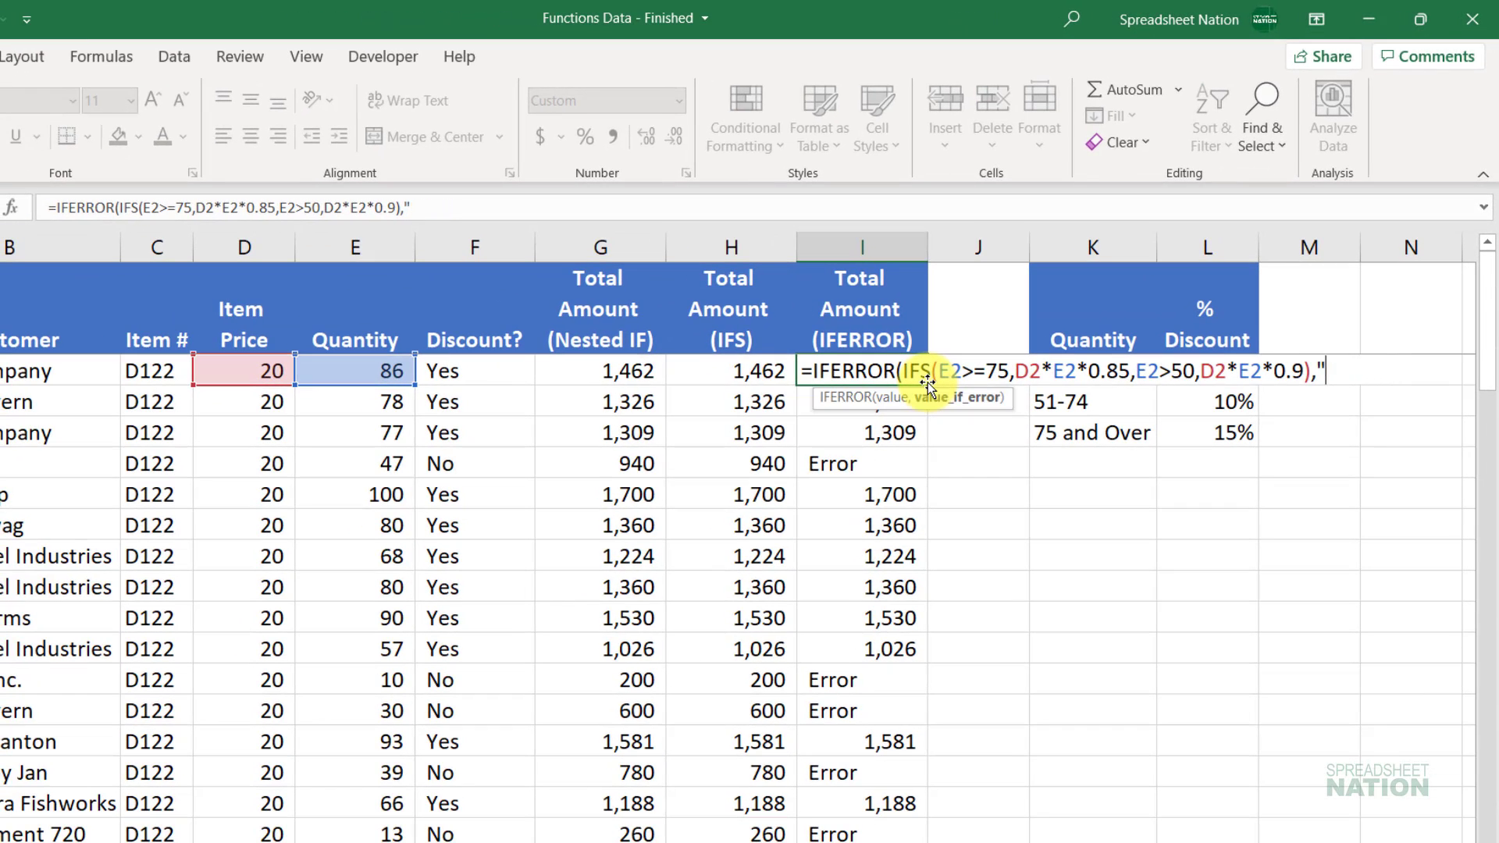
left_click(250, 367)
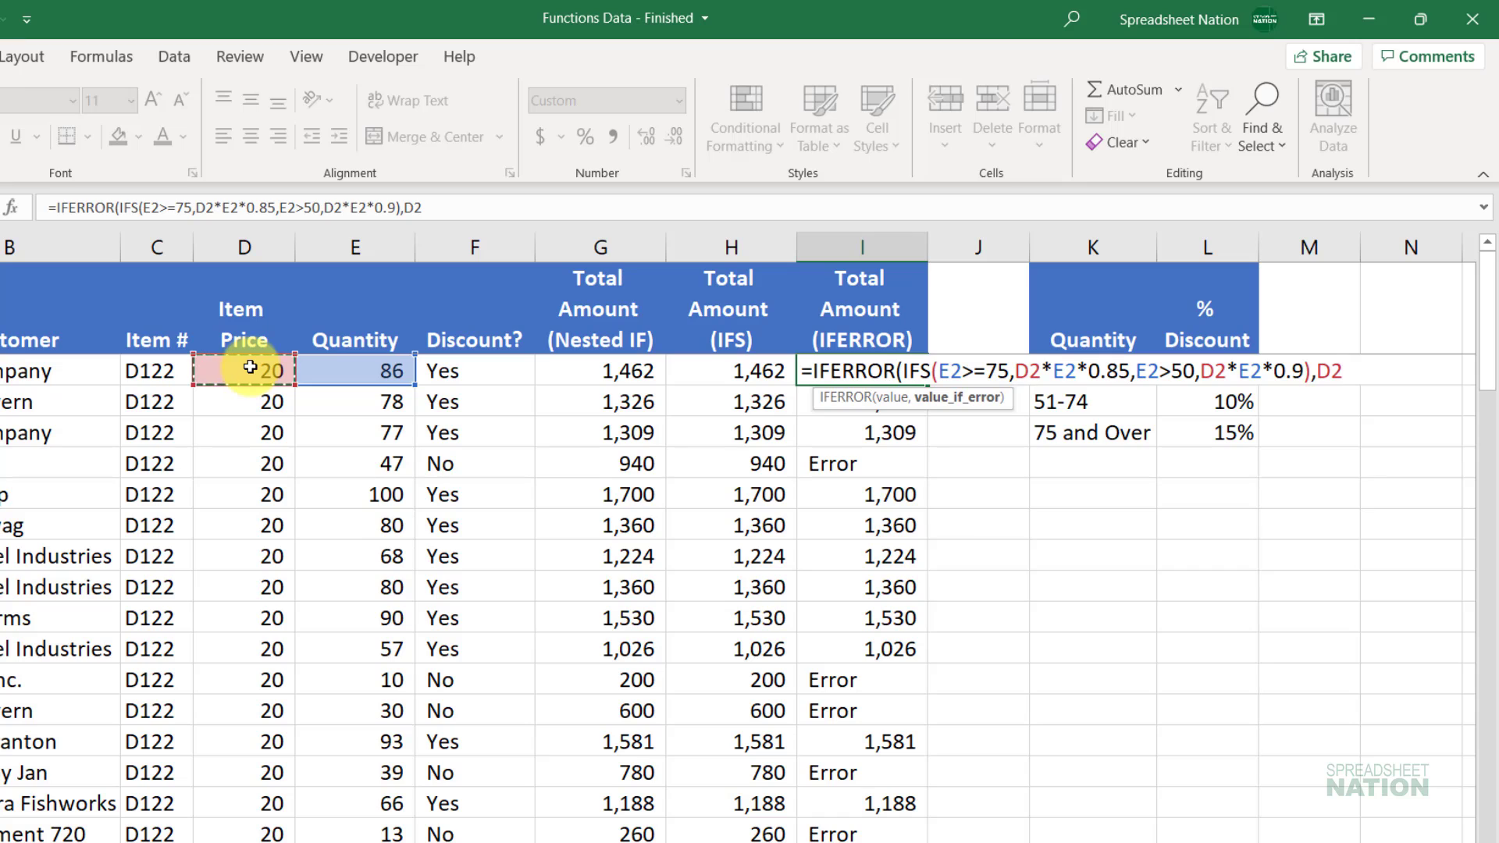
type("*")
left_click(360, 360)
key("Return")
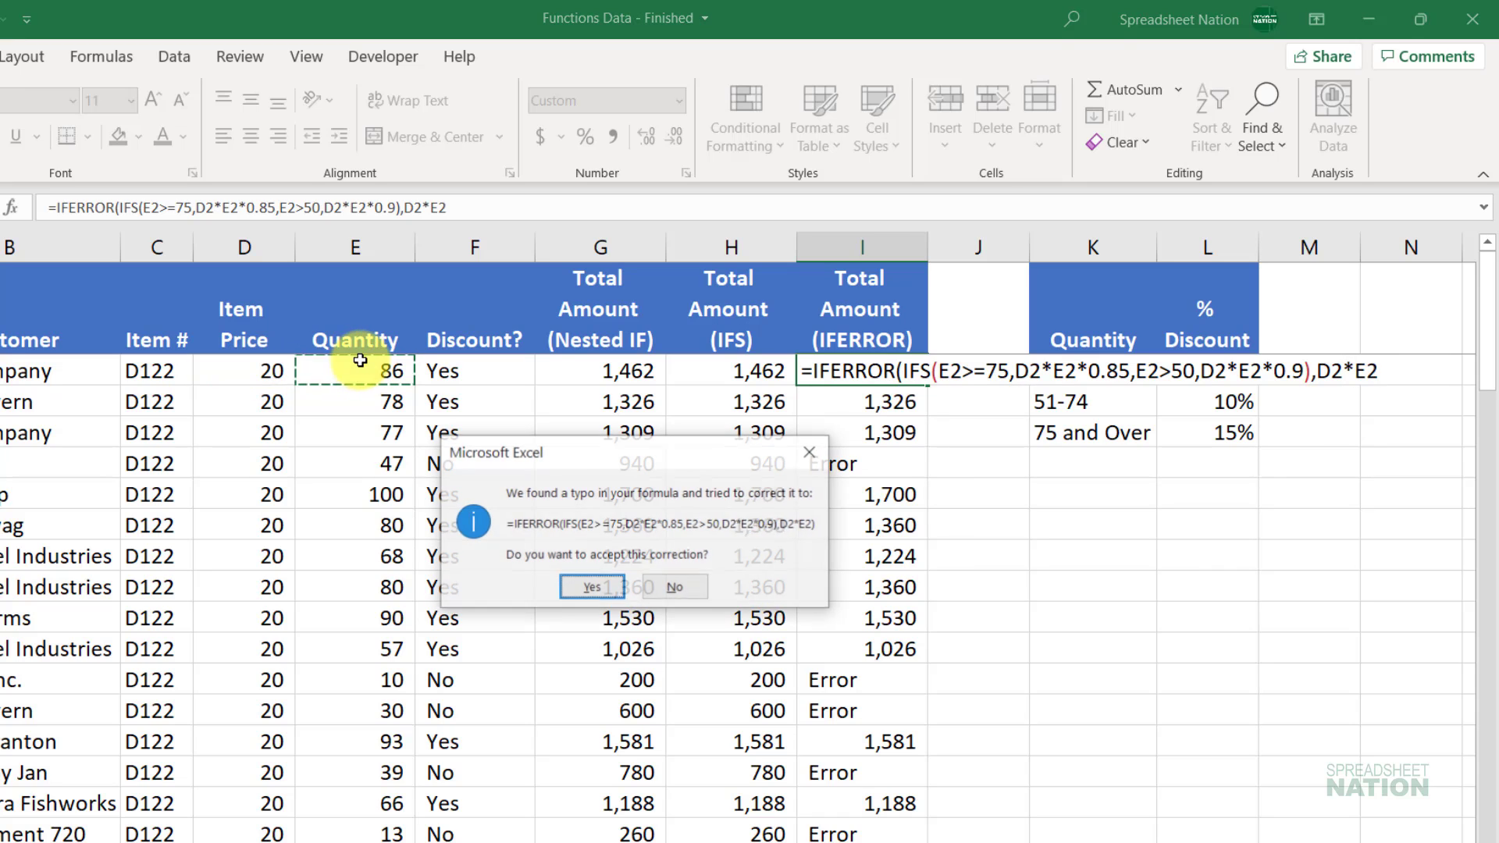
key("Return")
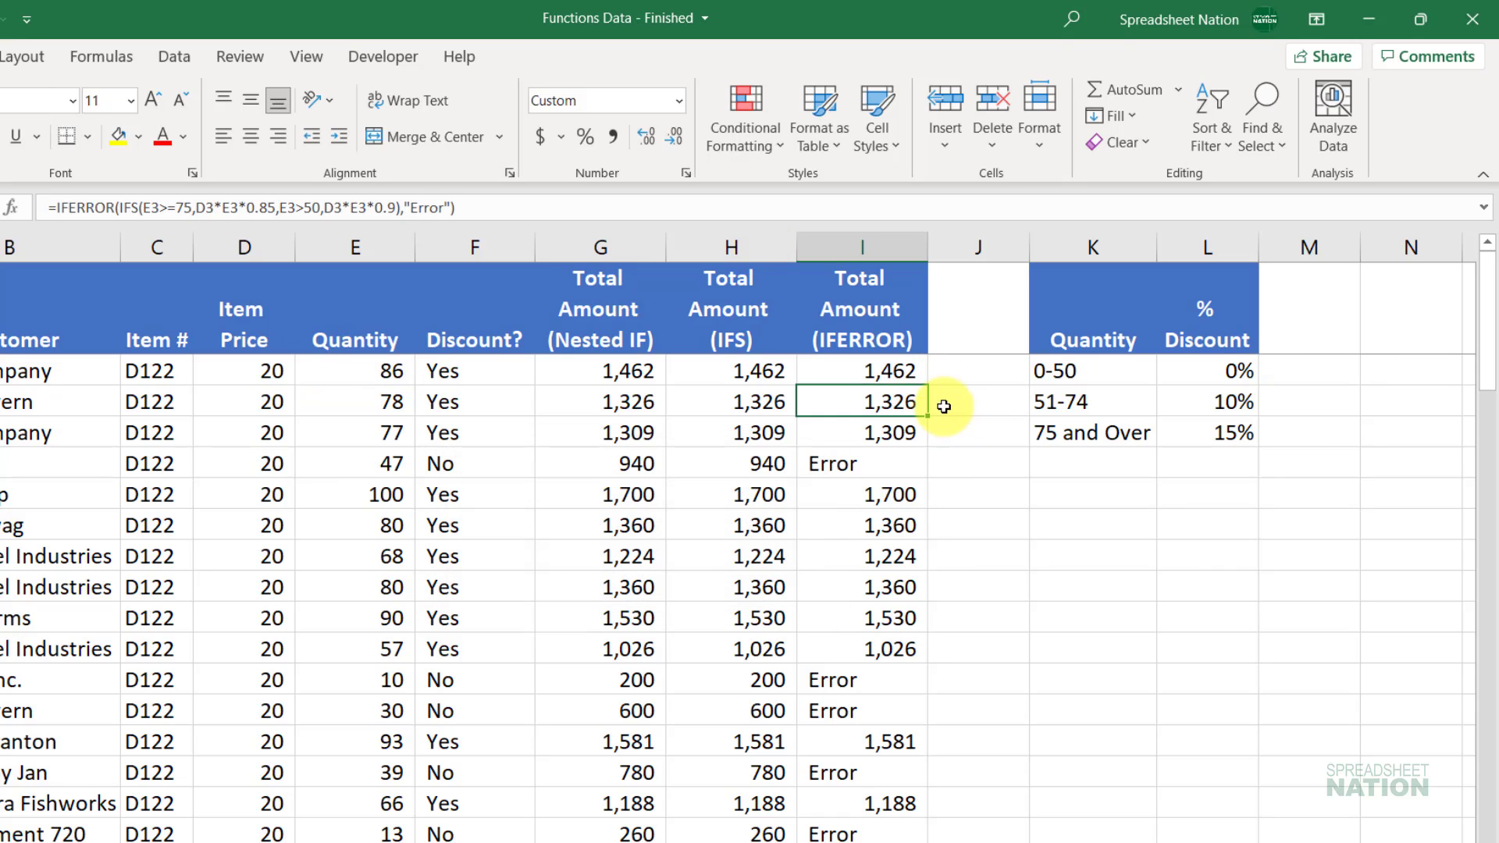
left_click(910, 372)
double_click(929, 384)
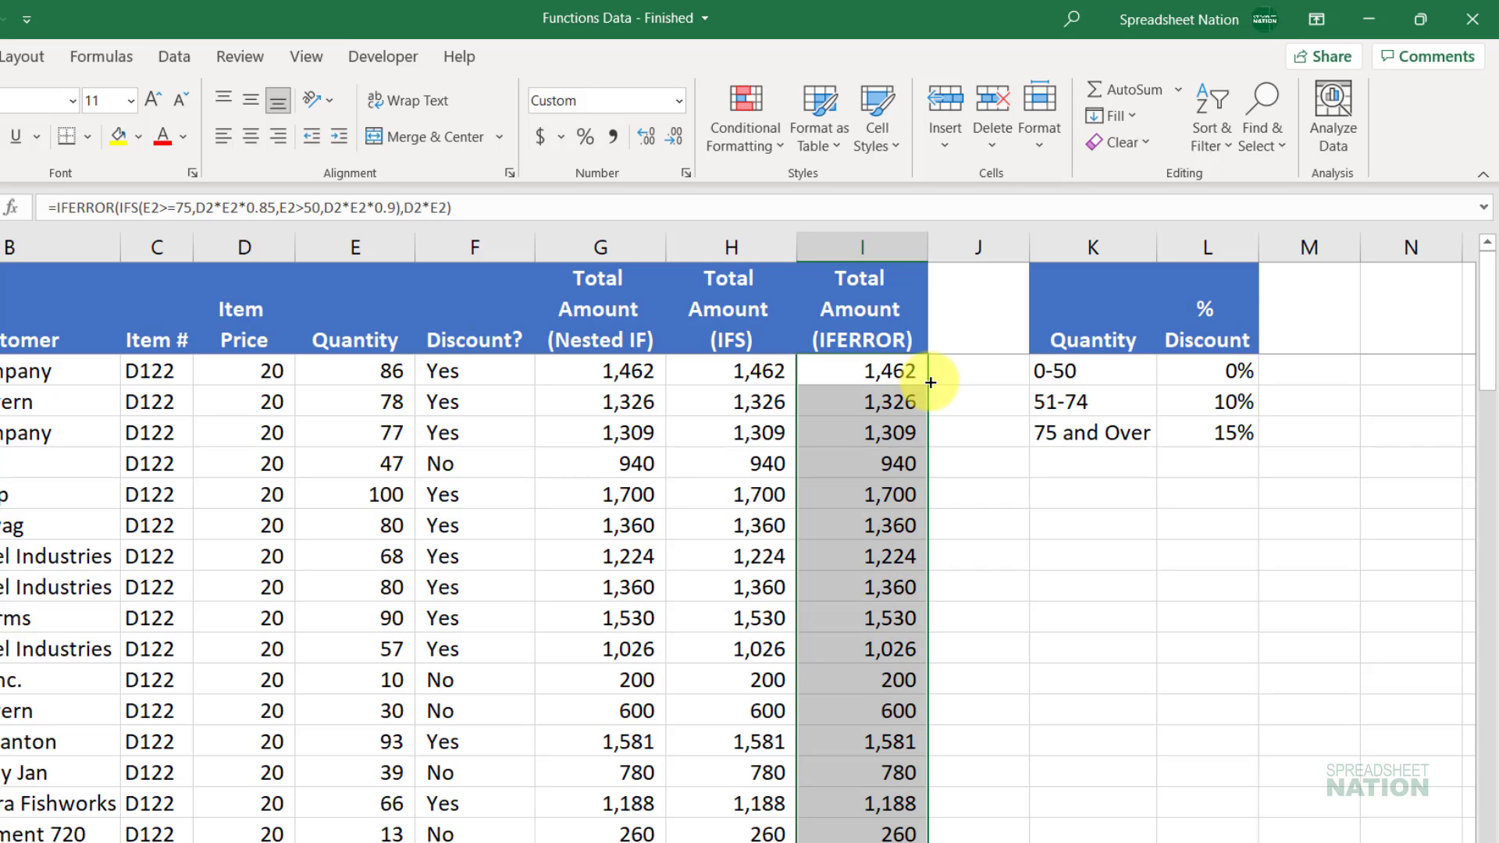